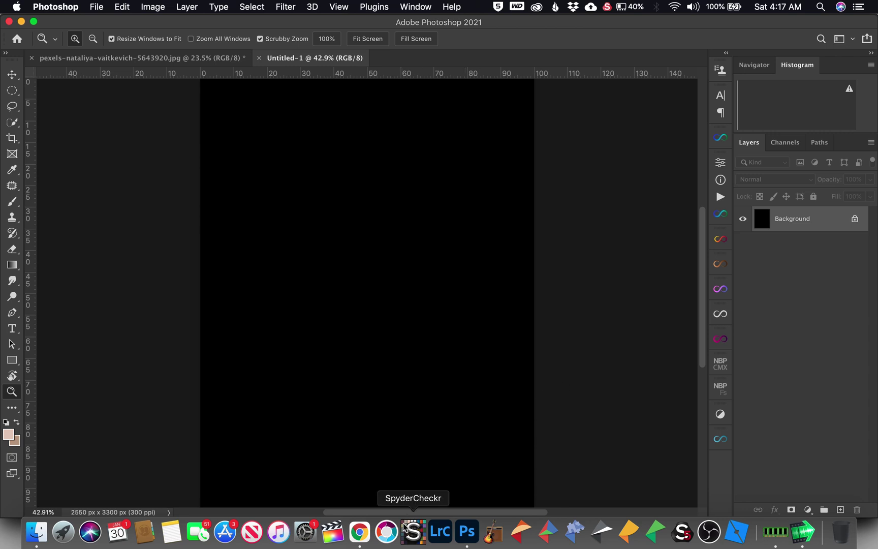
# Switch to Chrome, review what the Pexels license allows and forbids, and view the source portrait's page
pyautogui.click(360, 532)
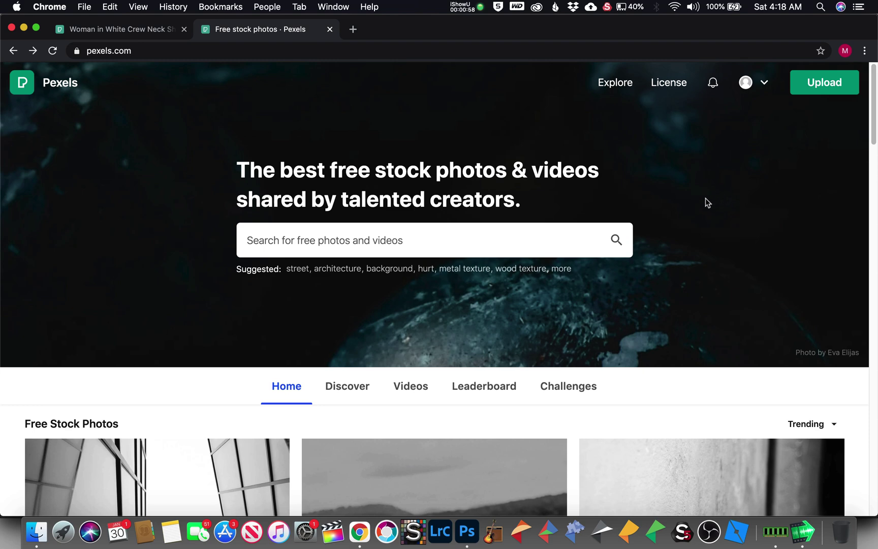
pyautogui.click(671, 85)
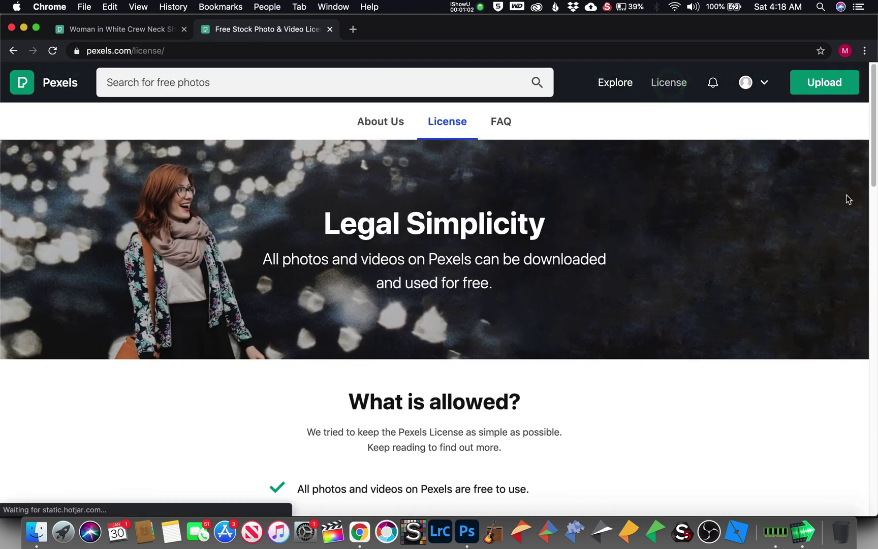
pyautogui.moveTo(874, 160); pyautogui.dragTo(876, 229)
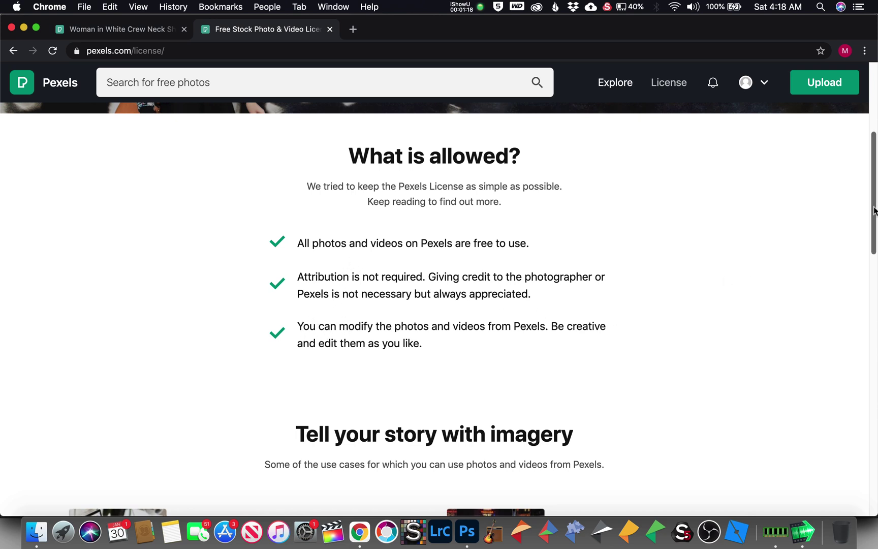
pyautogui.moveTo(874, 211); pyautogui.dragTo(869, 402)
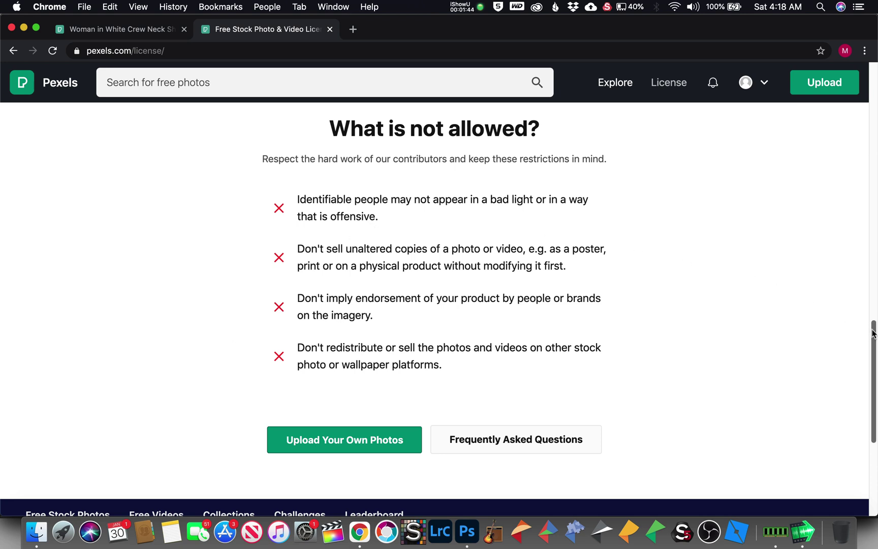
pyautogui.moveTo(874, 330); pyautogui.dragTo(875, 81)
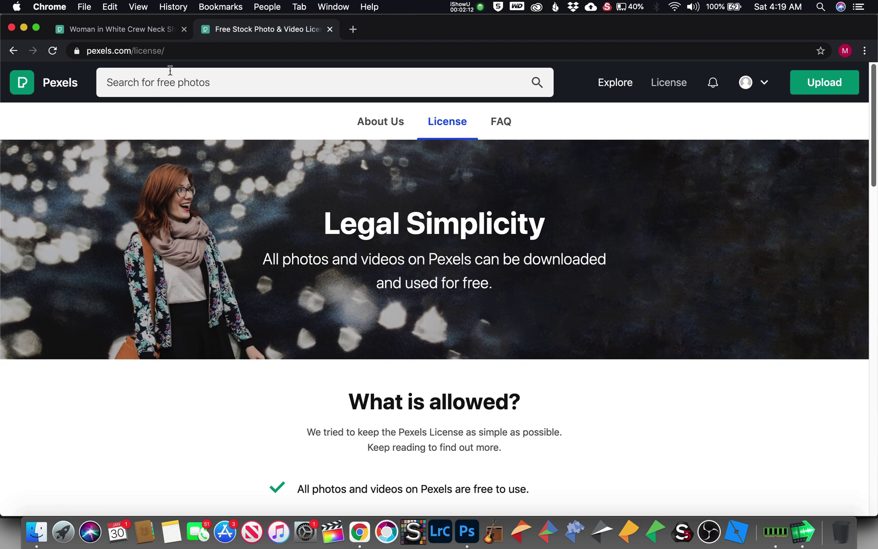
pyautogui.click(122, 28)
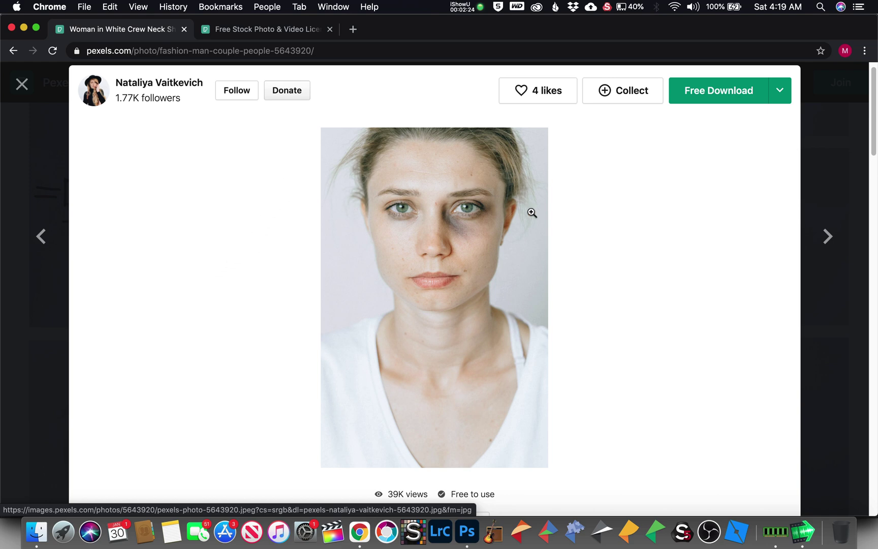
# Switch to Photoshop, close the blank Untitled-1 document and run the "Initial Setup Including Tone/Color" action on the portrait
pyautogui.click(468, 531)
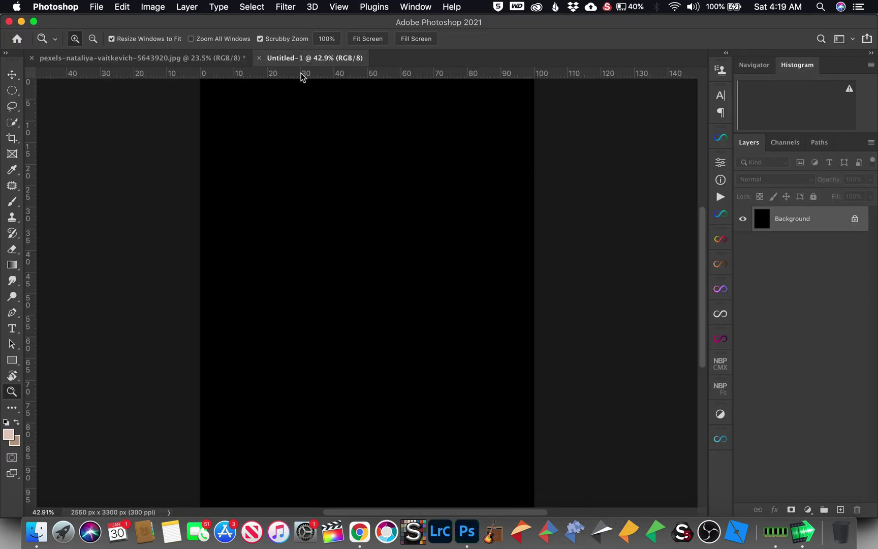
pyautogui.click(260, 59)
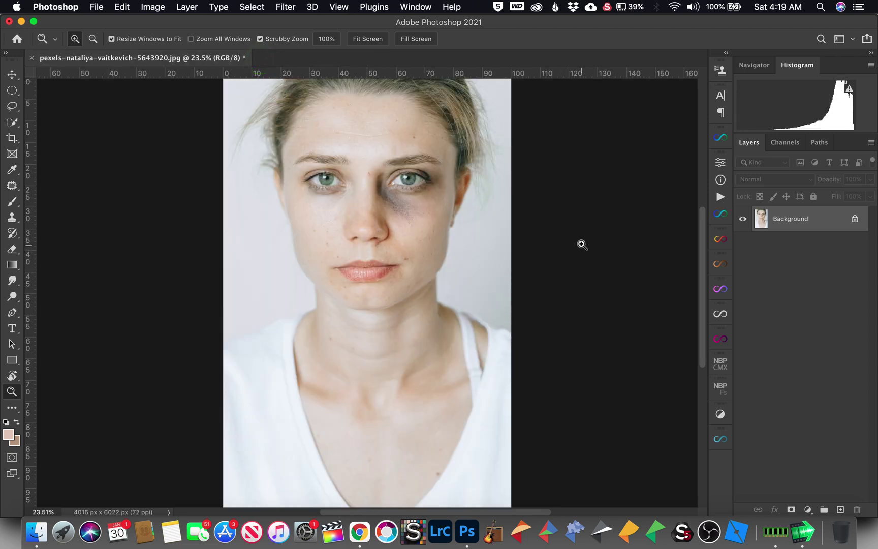
pyautogui.click(720, 198)
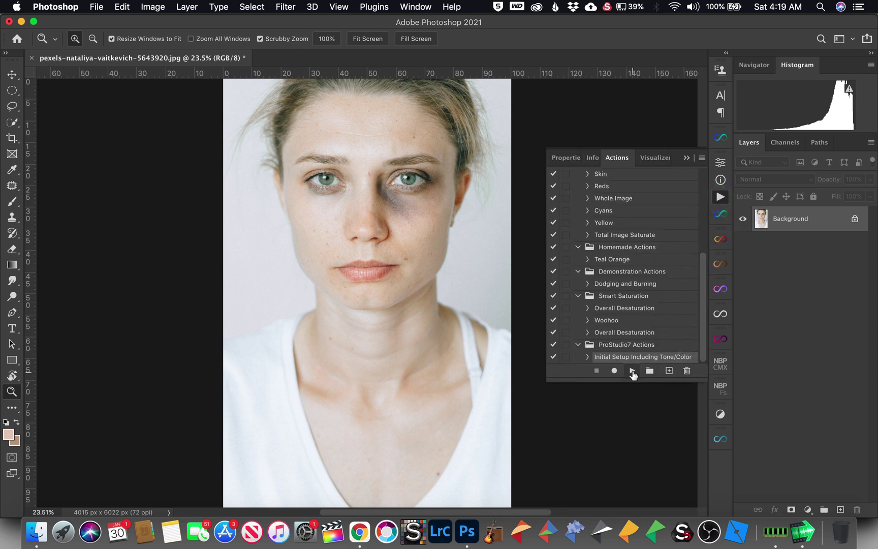
pyautogui.click(632, 372)
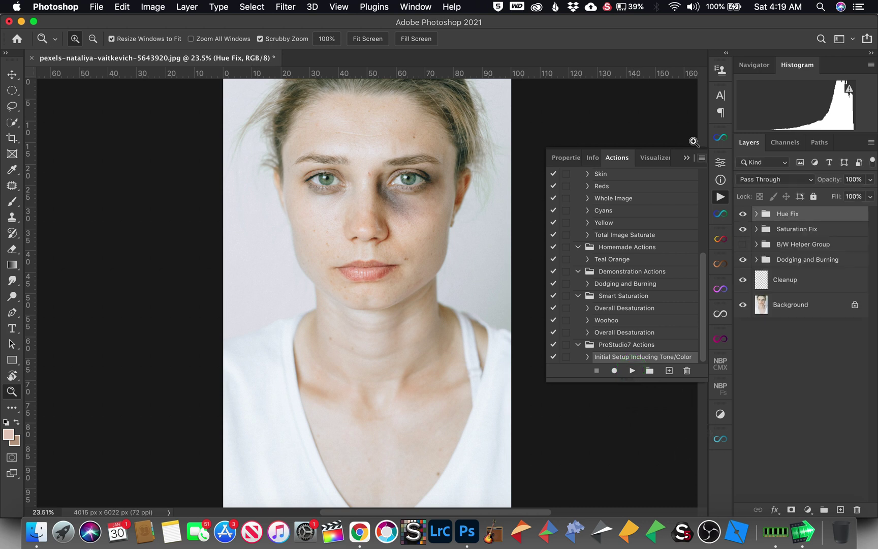
pyautogui.click(683, 155)
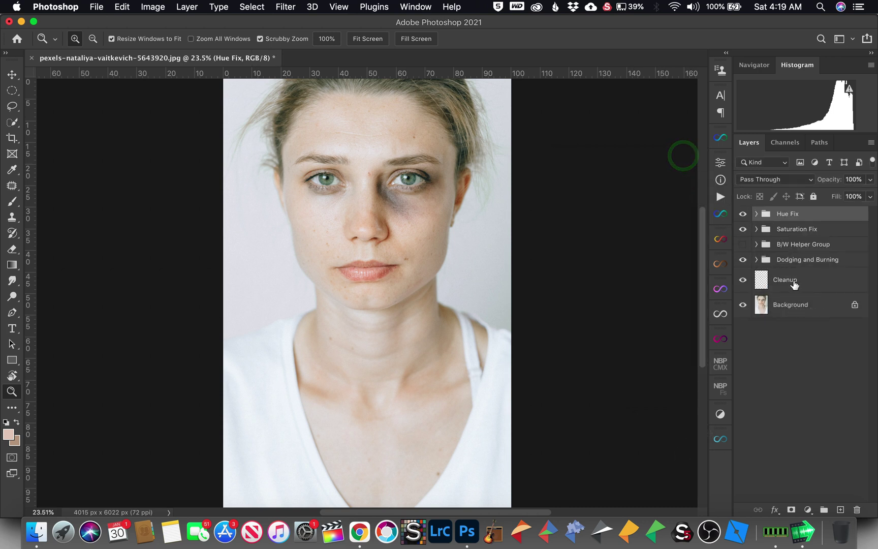
# On the Cleanup layer, remove the red spot between the eyebrows using the Spot Healing Brush at size 90
pyautogui.click(760, 280)
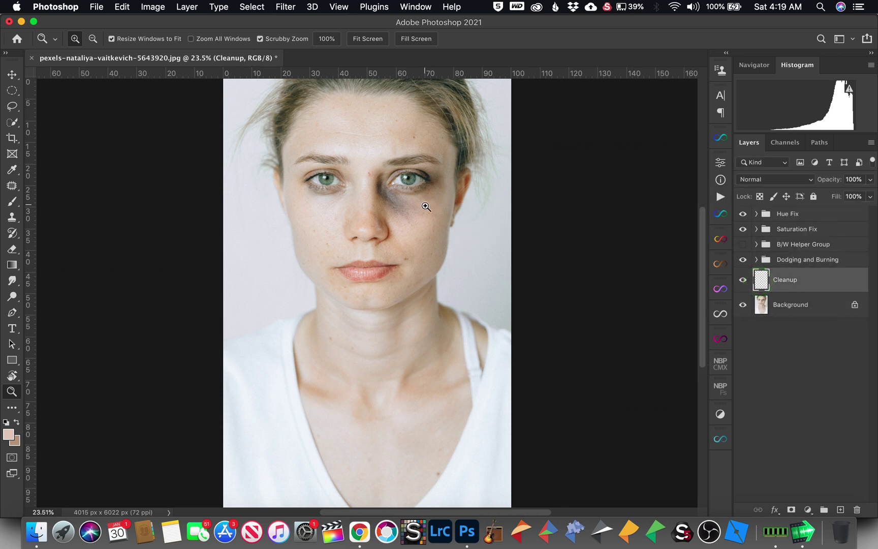
pyautogui.press('z')
pyautogui.click(365, 176)
pyautogui.click(362, 174)
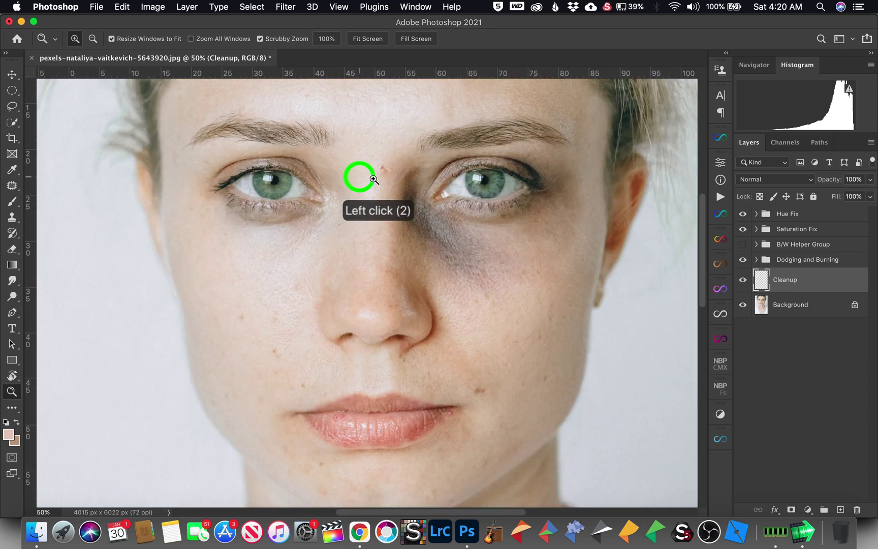
pyautogui.moveTo(360, 181); pyautogui.dragTo(330, 201)
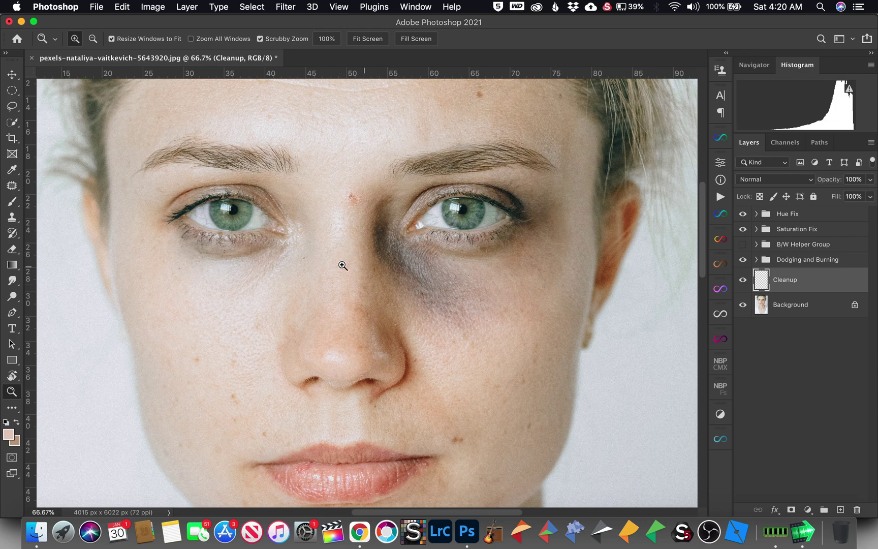
pyautogui.press('j')
pyautogui.press('j')
pyautogui.press('j')
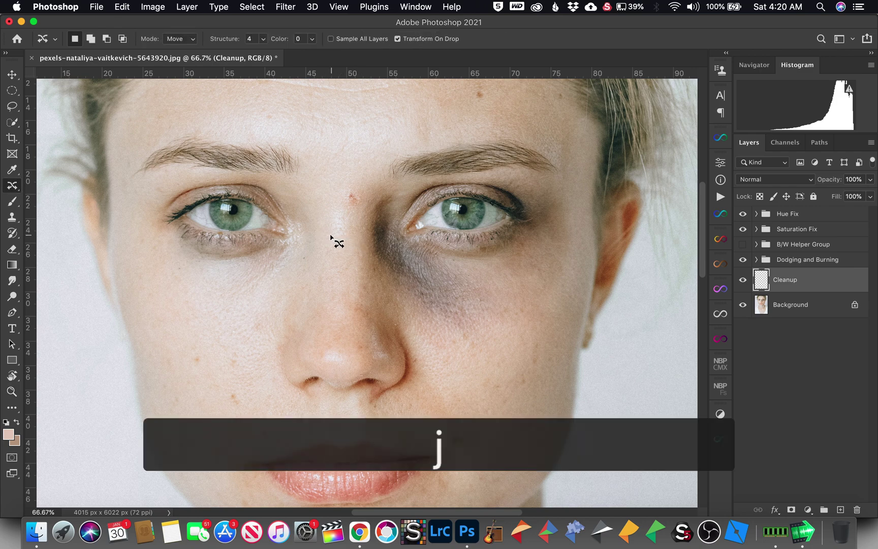
pyautogui.press('j')
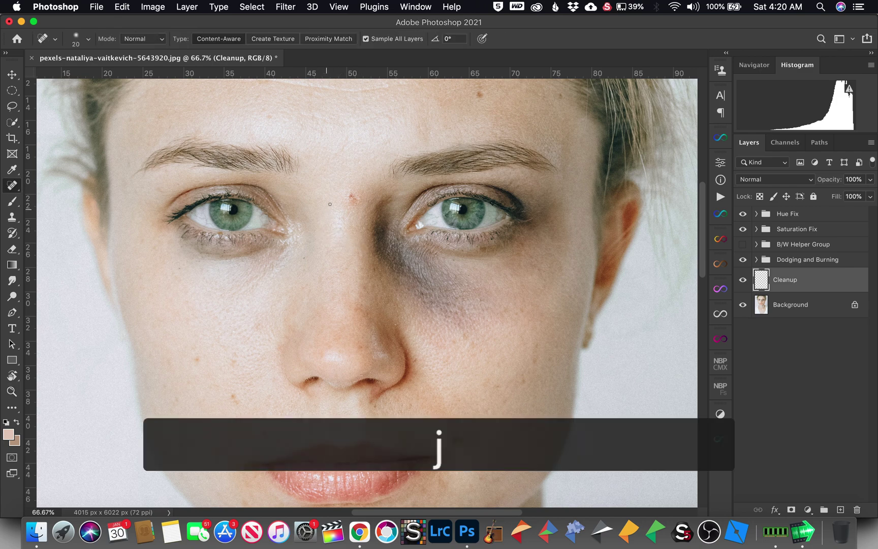
pyautogui.press(']')
pyautogui.press(']')
pyautogui.press(']')
pyautogui.press(']')
pyautogui.click(352, 196)
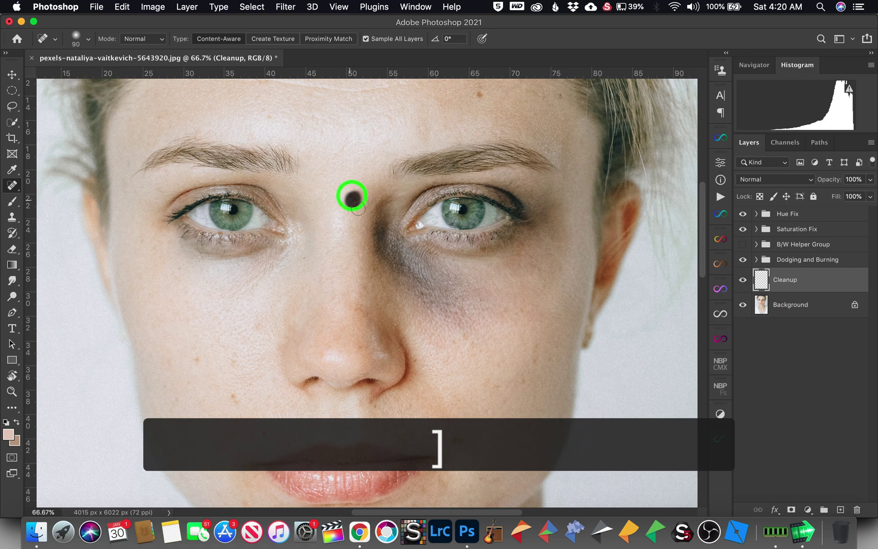
# Heal further small blemishes on the face with the Spot Healing Brush at size 80
pyautogui.press('[')
pyautogui.moveTo(396, 298)
pyautogui.mouseDown()
pyautogui.moveTo(392, 198)
pyautogui.moveTo(373, 363)
pyautogui.mouseUp()
pyautogui.moveTo(386, 254); pyautogui.dragTo(383, 421)
pyautogui.moveTo(390, 231); pyautogui.dragTo(300, 337)
pyautogui.click(355, 272)
pyautogui.moveTo(338, 270)
pyautogui.mouseDown()
pyautogui.moveTo(285, 268)
pyautogui.moveTo(375, 304)
pyautogui.moveTo(313, 280)
pyautogui.moveTo(369, 206)
pyautogui.moveTo(386, 163)
pyautogui.mouseUp()
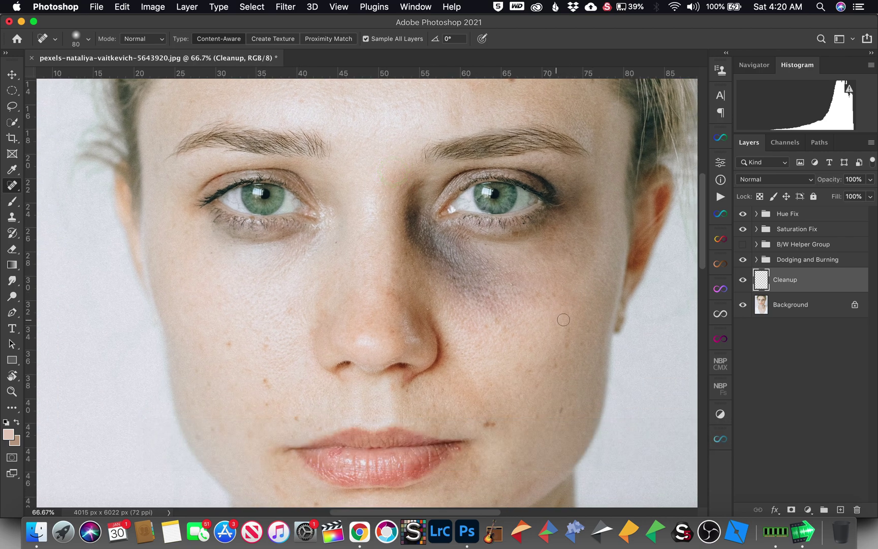
# Show the B/W Helper Group and target the Dodging layer's mask in the Dodging and Burning group with a white Brush
pyautogui.click(743, 245)
pyautogui.click(756, 260)
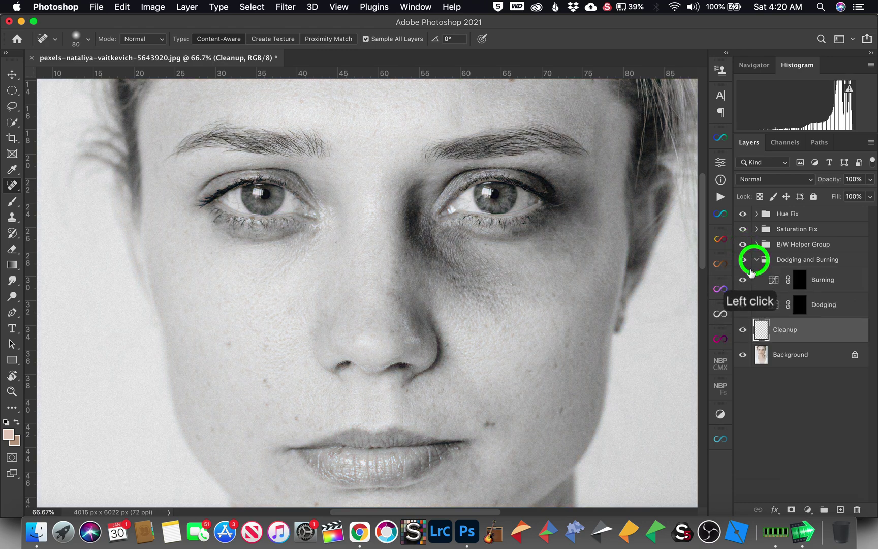
pyautogui.click(801, 307)
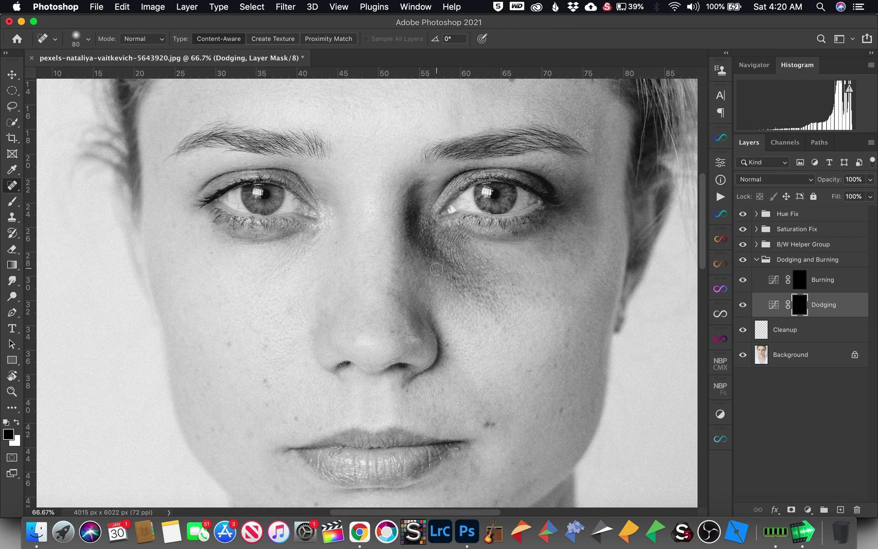
pyautogui.press('b')
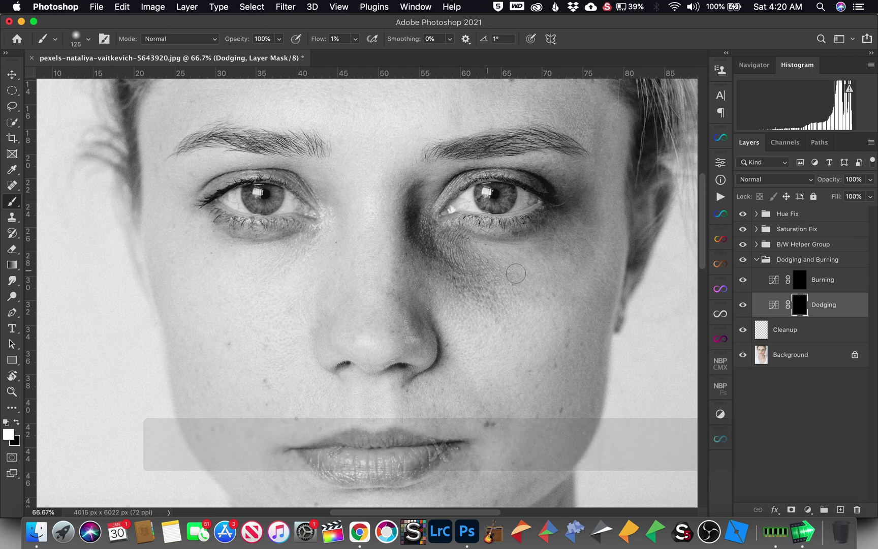
# Examine the dark patches around the bruised eye, nose, mouth and chin in the black-and-white view
pyautogui.press('space')
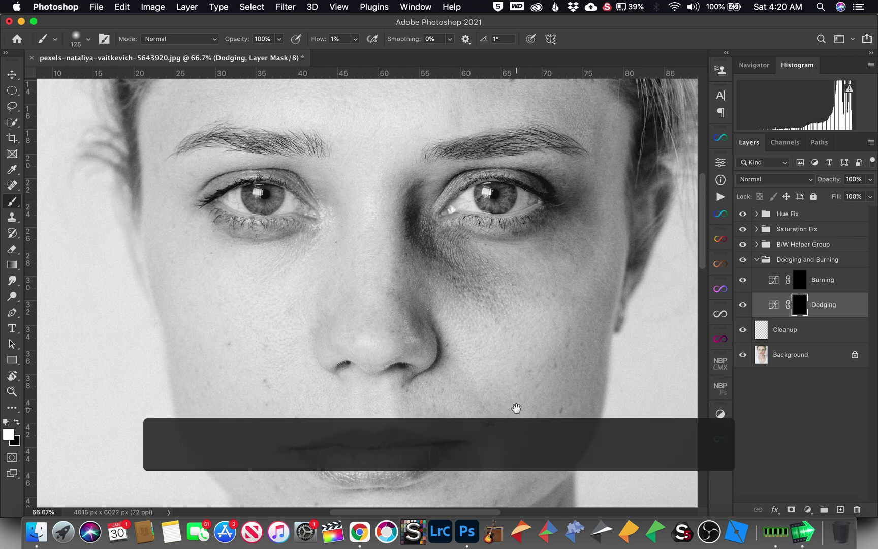
pyautogui.moveTo(511, 390)
pyautogui.mouseDown()
pyautogui.moveTo(491, 344)
pyautogui.moveTo(496, 308)
pyautogui.moveTo(515, 282)
pyautogui.mouseUp()
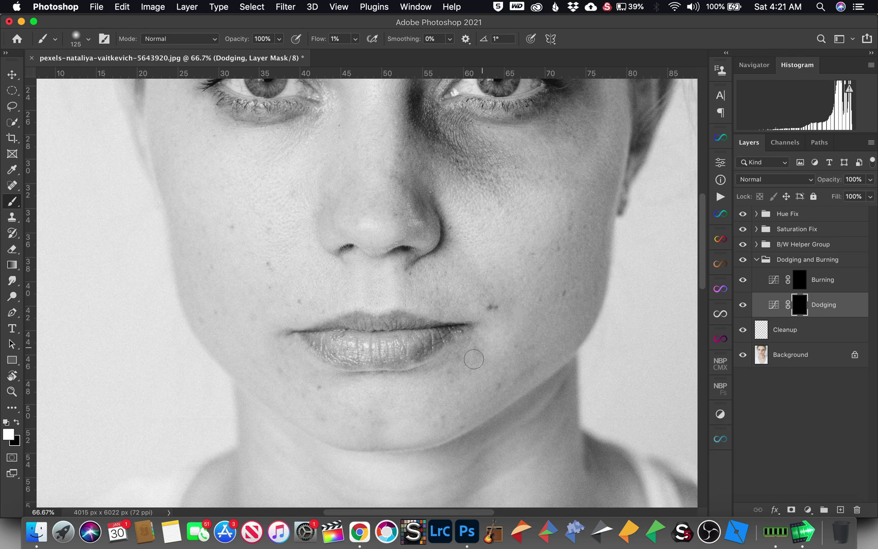
pyautogui.press('space')
pyautogui.moveTo(484, 258); pyautogui.dragTo(474, 320)
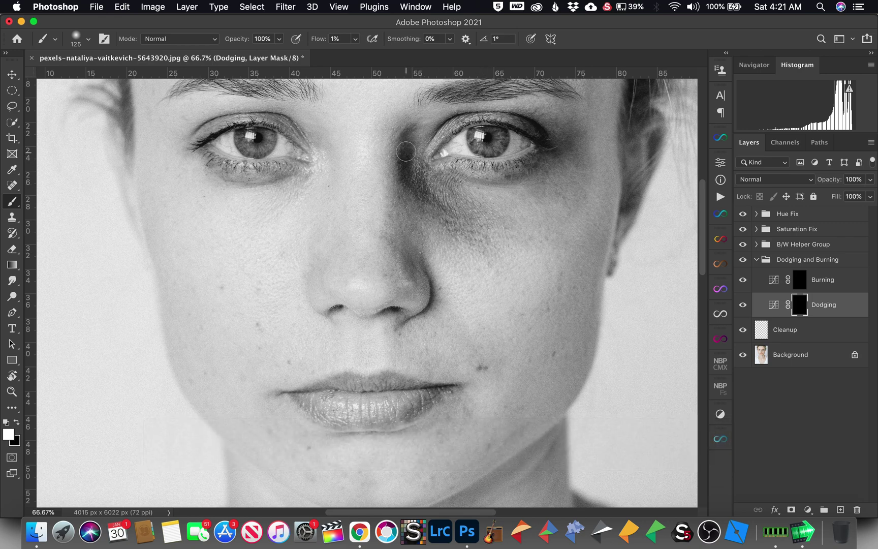
pyautogui.press('space')
pyautogui.moveTo(378, 153); pyautogui.dragTo(339, 183)
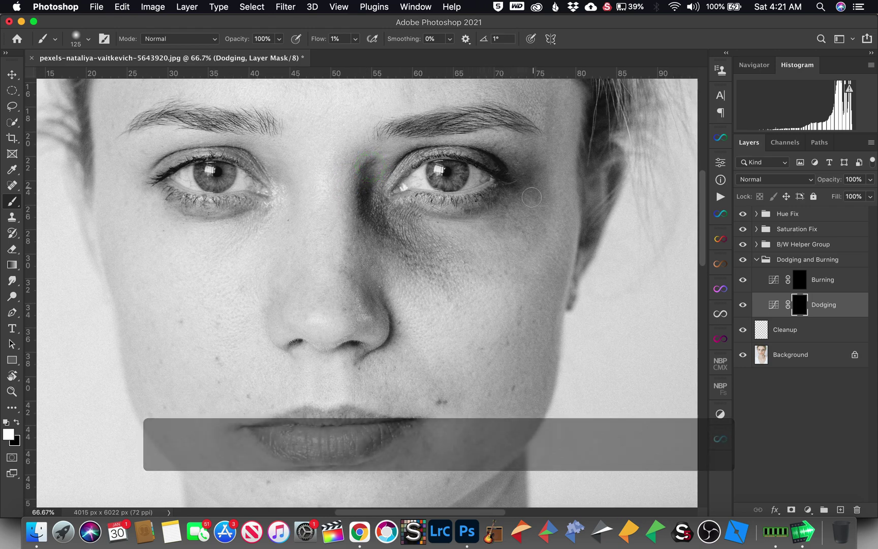
pyautogui.press('space')
pyautogui.moveTo(439, 275); pyautogui.dragTo(463, 213)
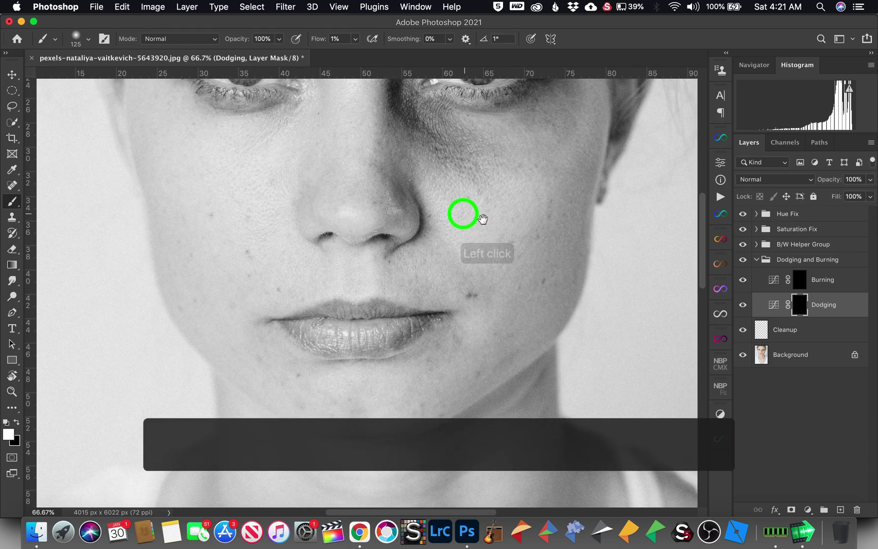
# Dodge the dark patch on the lower lip and the shaded mouth corner on the Dodging mask at 1% flow
pyautogui.press('z')
pyautogui.click(402, 344)
pyautogui.click(401, 345)
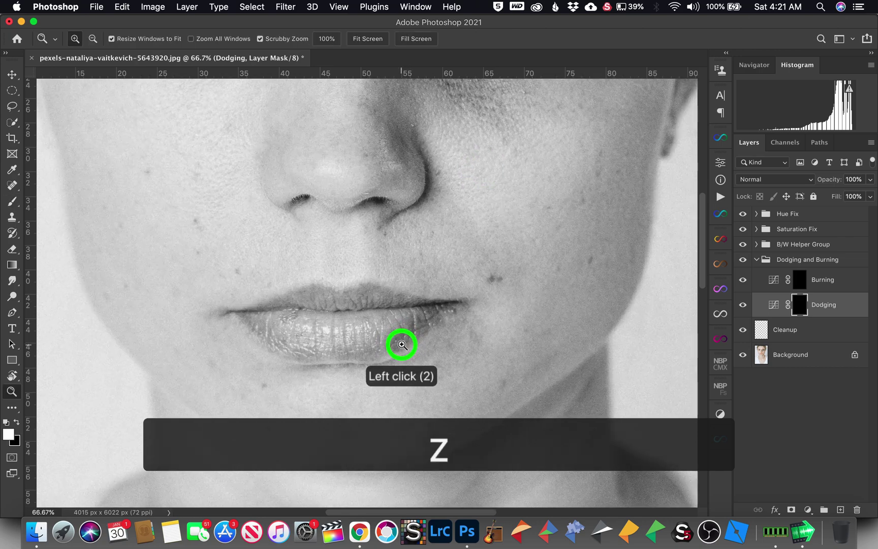
pyautogui.press('b')
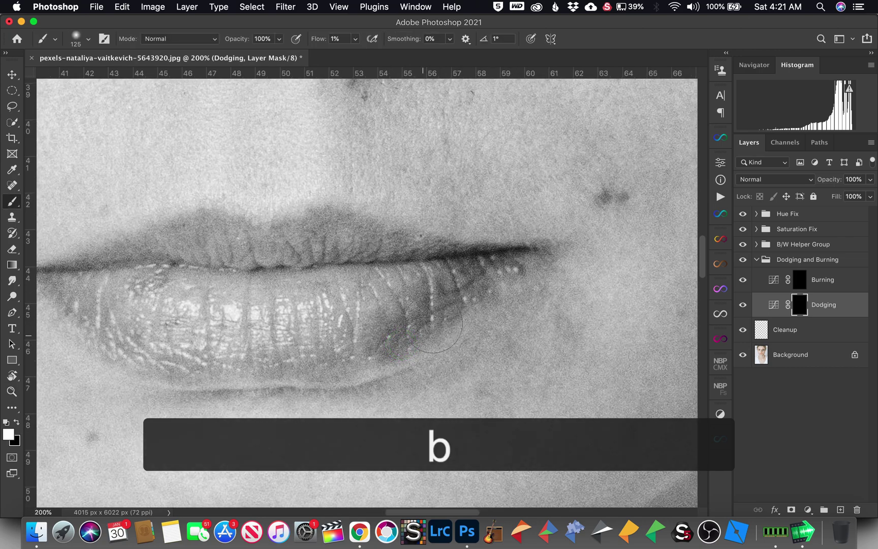
pyautogui.moveTo(400, 331)
pyautogui.mouseDown()
pyautogui.moveTo(373, 353)
pyautogui.moveTo(404, 342)
pyautogui.moveTo(452, 282)
pyautogui.moveTo(389, 334)
pyautogui.mouseUp()
pyautogui.press('[')
pyautogui.press('[')
pyautogui.press('[')
pyautogui.moveTo(479, 268)
pyautogui.mouseDown()
pyautogui.moveTo(464, 280)
pyautogui.moveTo(484, 273)
pyautogui.mouseUp()
pyautogui.press('super+minus')
pyautogui.press('super+minus')
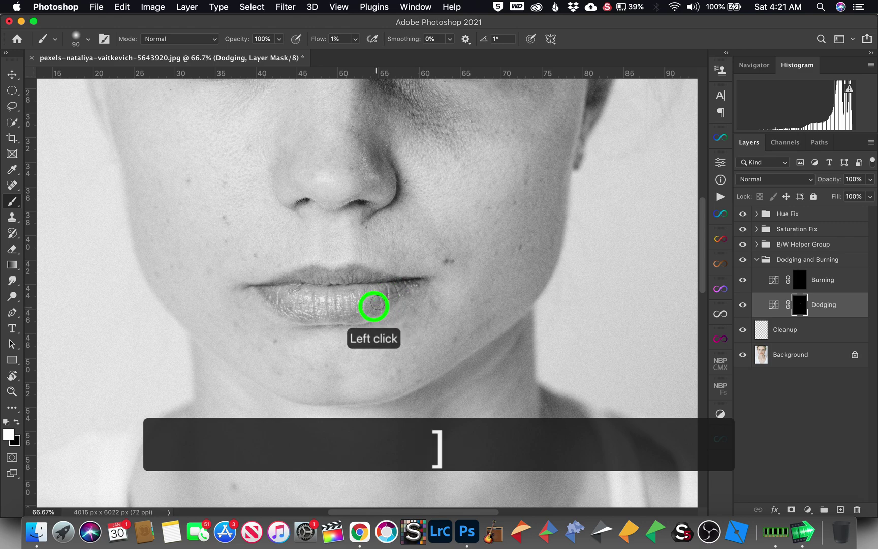
pyautogui.moveTo(376, 304)
pyautogui.mouseDown()
pyautogui.moveTo(368, 307)
pyautogui.moveTo(398, 292)
pyautogui.moveTo(405, 255)
pyautogui.moveTo(453, 269)
pyautogui.moveTo(459, 320)
pyautogui.mouseUp()
# Enlarge the brush to 175 and dodge the shaded cheek between the mouth corner and the nose
pyautogui.press(']')
pyautogui.press(']')
pyautogui.press(']')
pyautogui.click(471, 333)
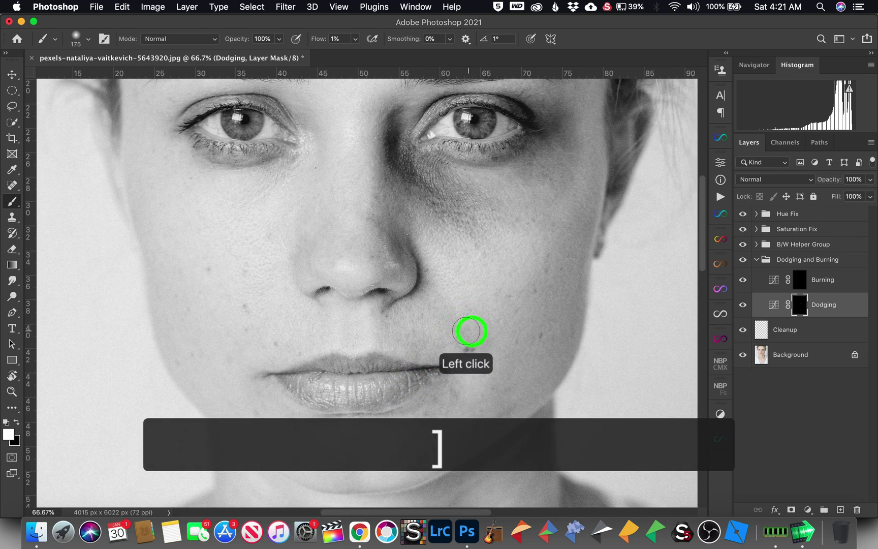
pyautogui.click(449, 314)
pyautogui.press('[')
pyautogui.click(435, 294)
# Dodge the shadows below the nostril and around the upper lip with a smaller brush of about 100
pyautogui.press(']')
pyautogui.press('[')
pyautogui.press('[')
pyautogui.press('[')
pyautogui.press('[')
pyautogui.click(386, 309)
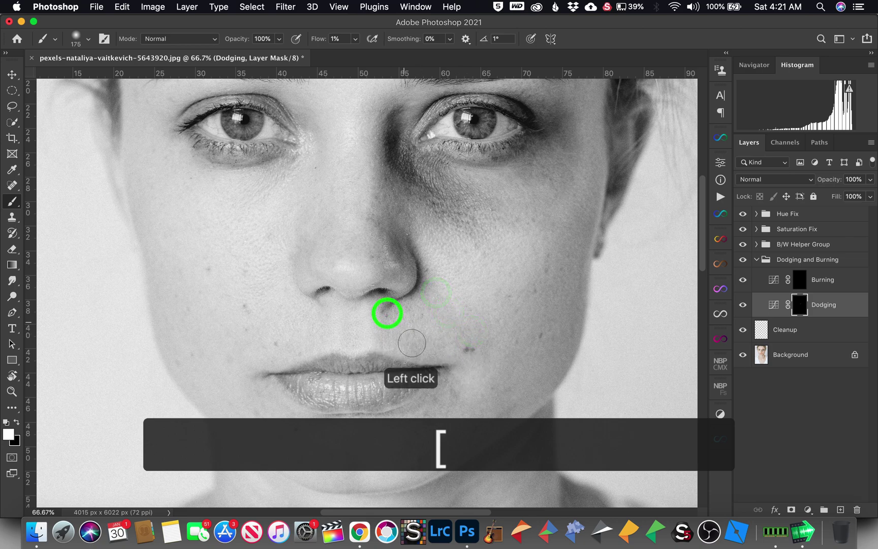
pyautogui.click(402, 329)
pyautogui.doubleClick(421, 336)
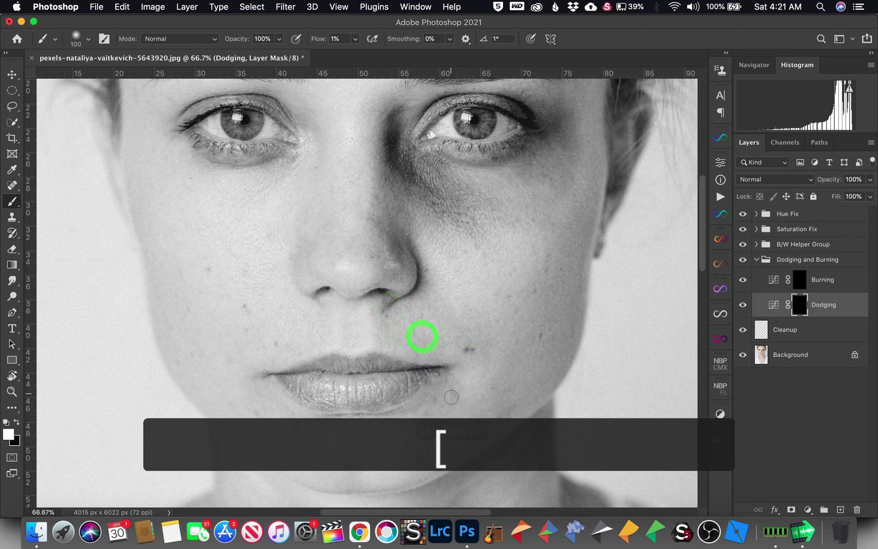
pyautogui.click(503, 332)
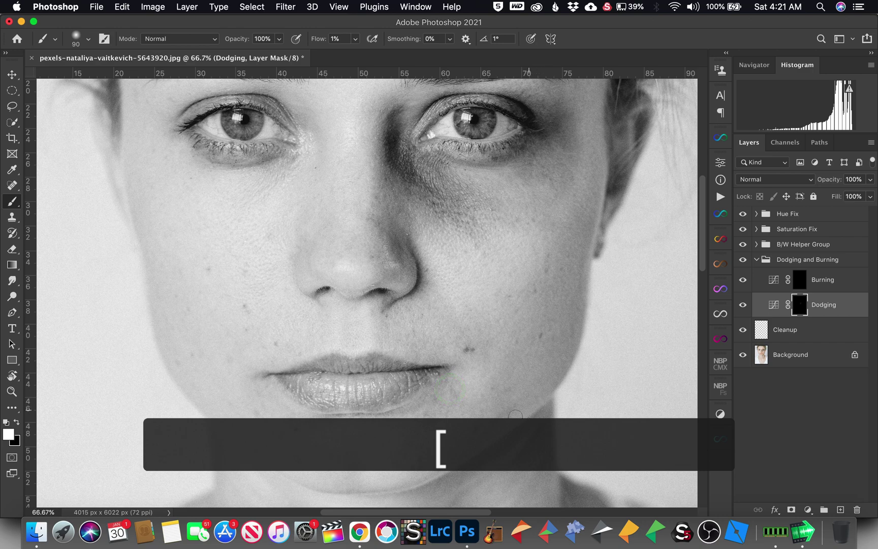
# Dodge the shaded side of the nose above the nostril on the Dodging mask with a brush of about 90
pyautogui.press('space')
pyautogui.moveTo(465, 297); pyautogui.dragTo(452, 357)
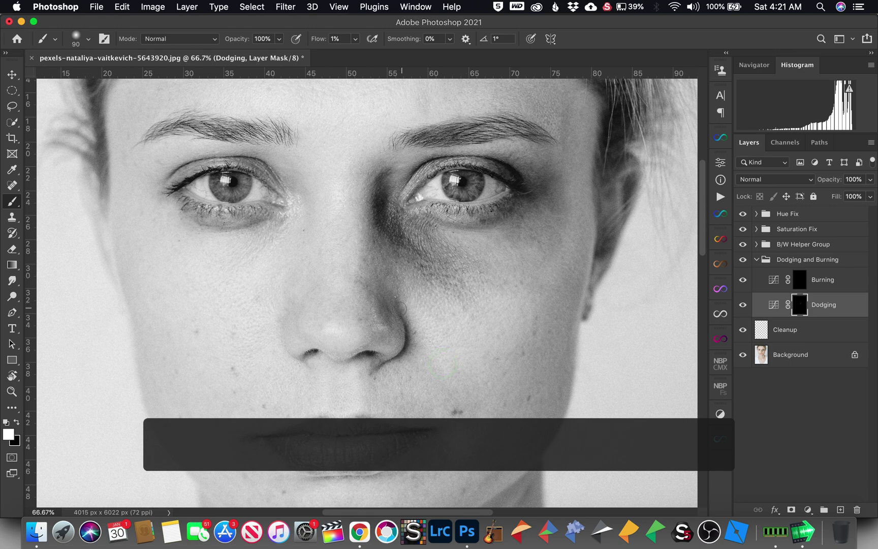
pyautogui.press('z')
pyautogui.click(404, 310)
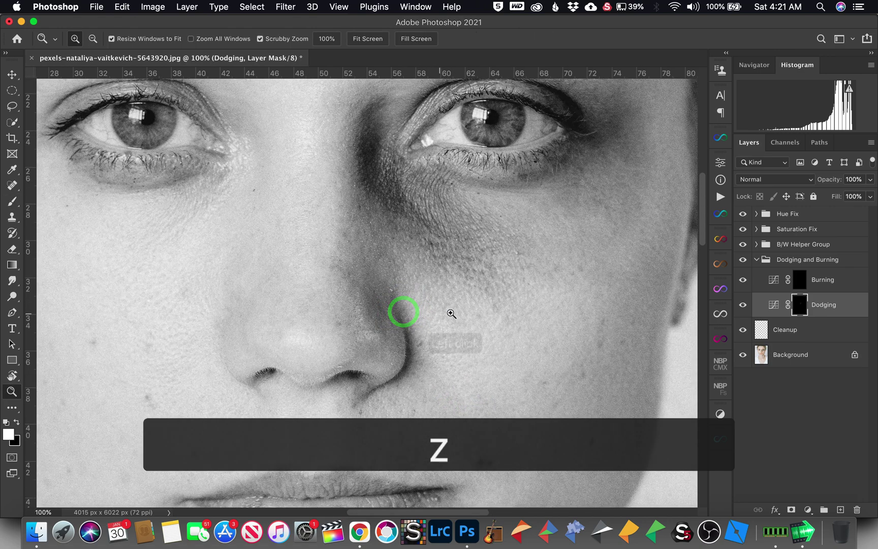
pyautogui.press('b')
pyautogui.click(379, 324)
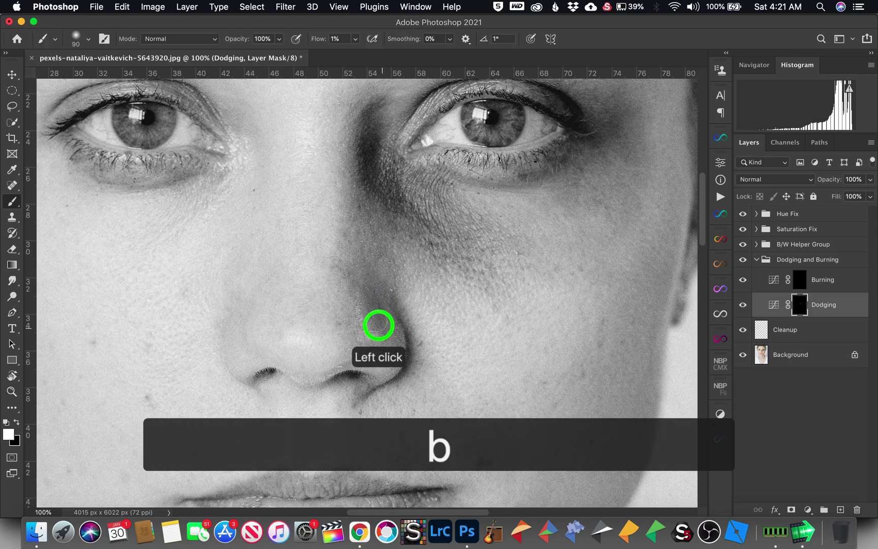
pyautogui.press('[')
pyautogui.click(367, 290)
pyautogui.click(373, 291)
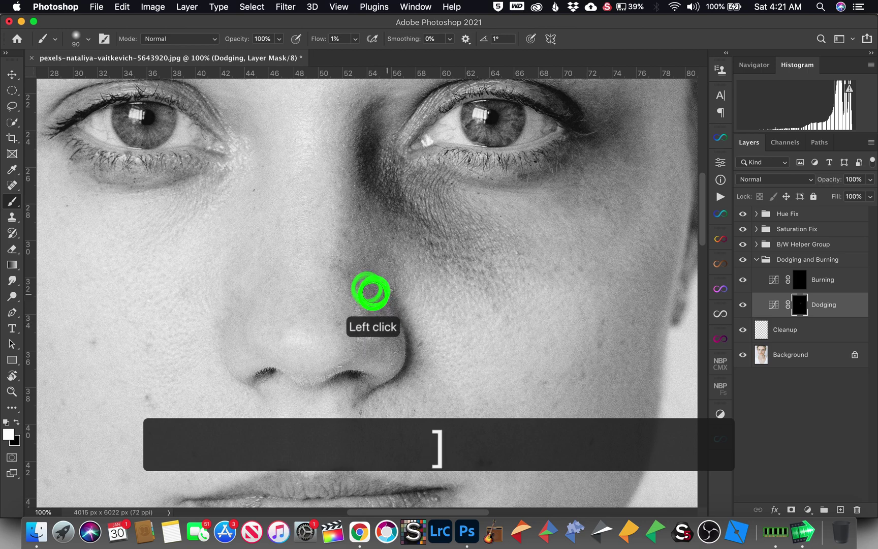
pyautogui.click(387, 314)
# Reduce the brush to about 50 and dodge the small dark patches along the nose's shaded side up toward the bridge
pyautogui.press('[')
pyautogui.press('[')
pyautogui.click(385, 336)
pyautogui.click(362, 305)
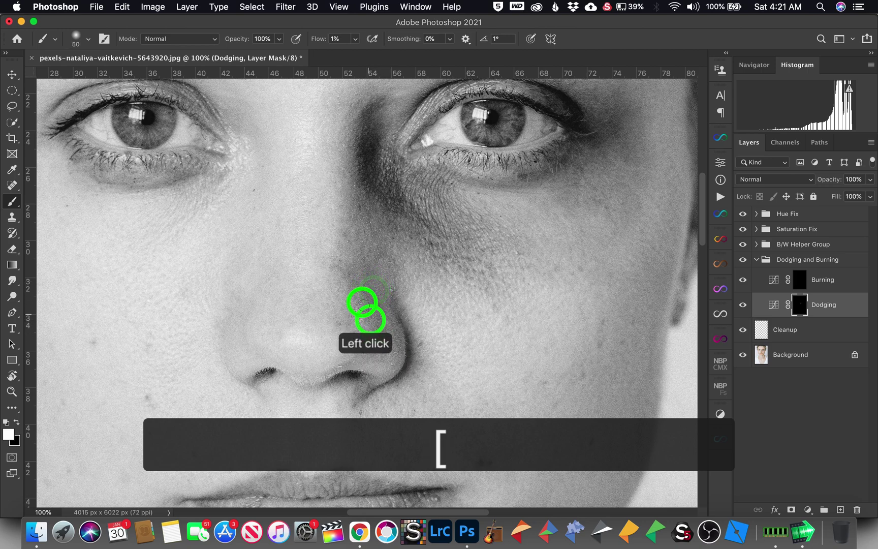
pyautogui.click(376, 307)
pyautogui.press(']')
pyautogui.click(373, 293)
pyautogui.click(354, 278)
pyautogui.press('[')
pyautogui.press('[')
pyautogui.press('[')
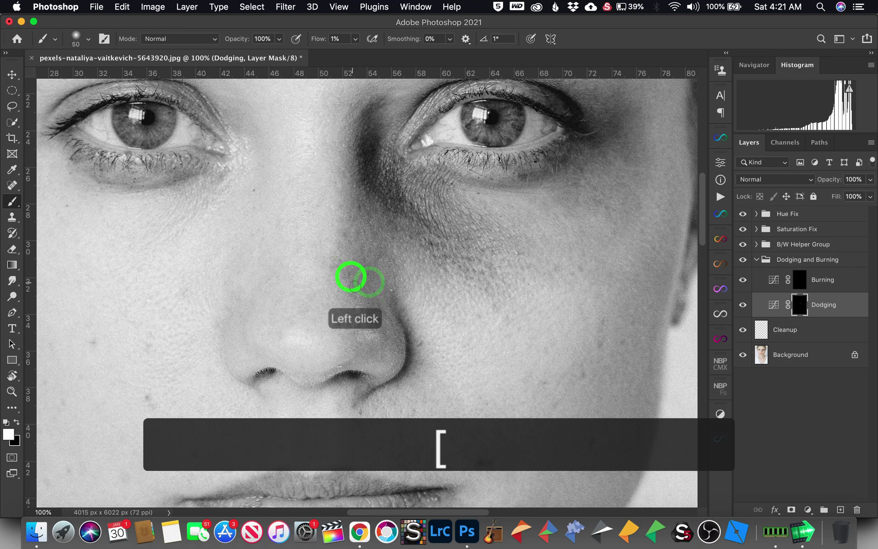
pyautogui.click(359, 289)
pyautogui.click(371, 302)
pyautogui.press(']')
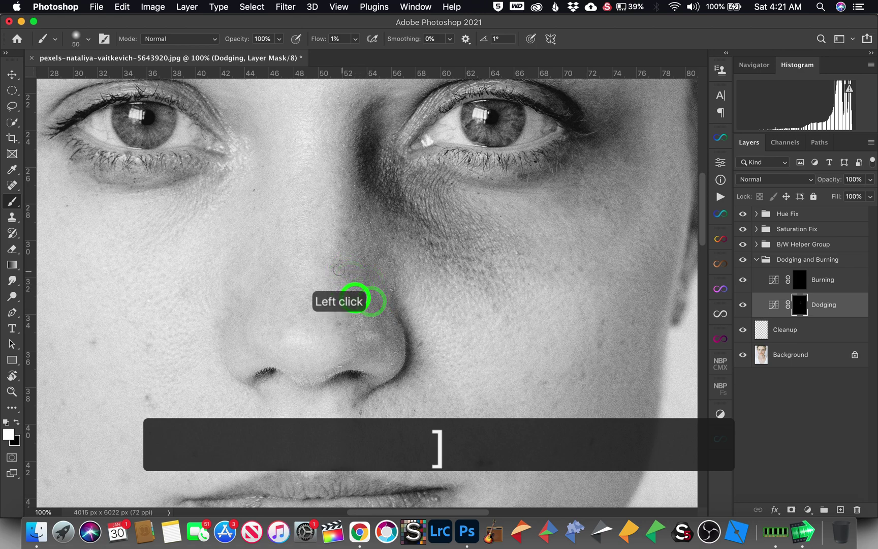
pyautogui.click(338, 270)
pyautogui.click(340, 225)
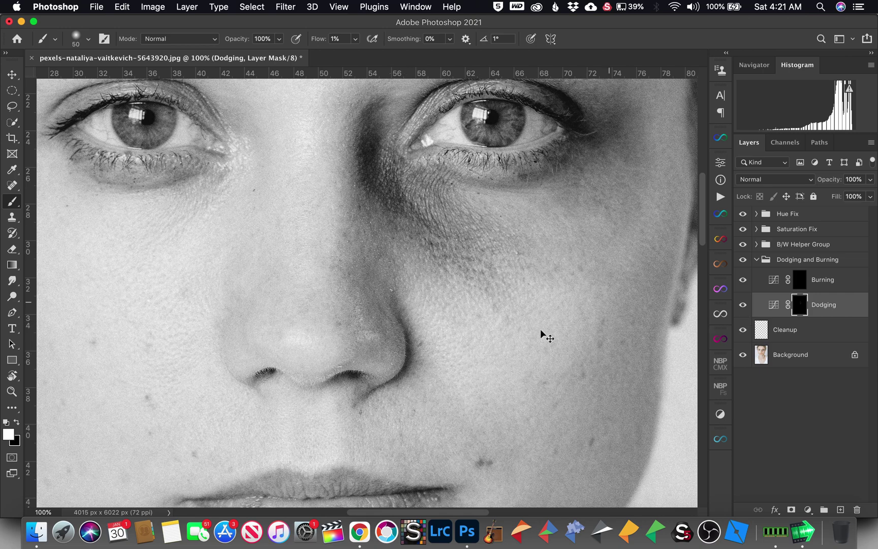
# Dodge the dark skin around and below the bruised eye's outer corner, reducing the brush from 200 to 150
pyautogui.press('cmd+minus')
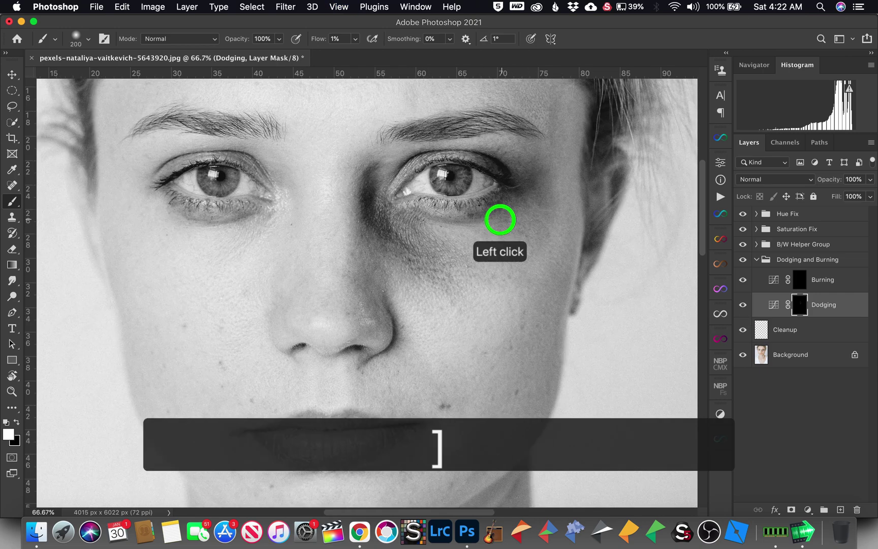
pyautogui.moveTo(501, 219)
pyautogui.mouseDown()
pyautogui.moveTo(526, 194)
pyautogui.moveTo(516, 220)
pyautogui.moveTo(529, 186)
pyautogui.mouseUp()
pyautogui.press('[')
pyautogui.click(534, 180)
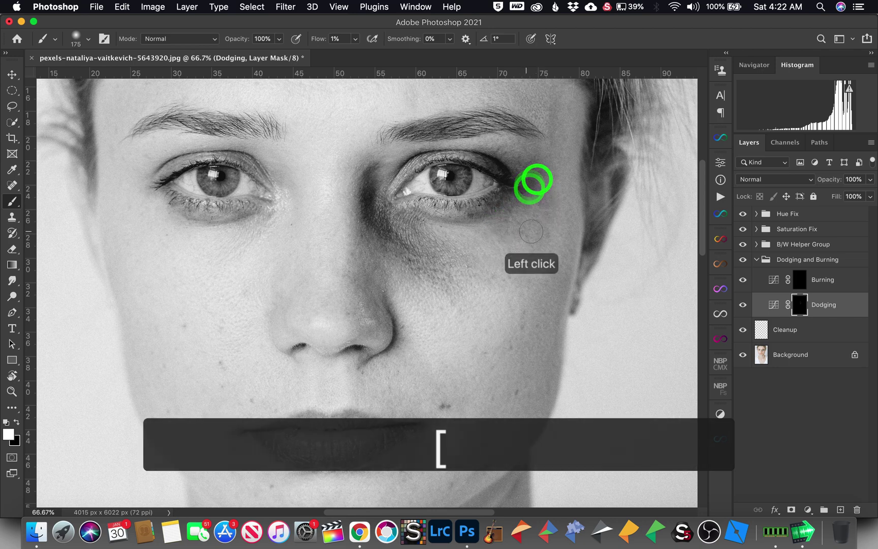
pyautogui.press('[')
pyautogui.click(516, 218)
pyautogui.click(488, 206)
pyautogui.click(506, 199)
pyautogui.click(498, 224)
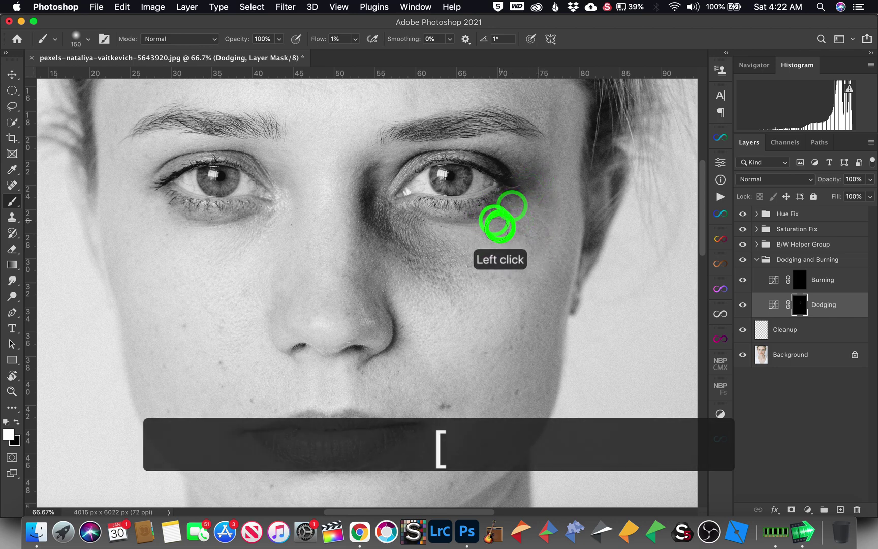
pyautogui.click(506, 204)
pyautogui.click(516, 189)
pyautogui.click(523, 196)
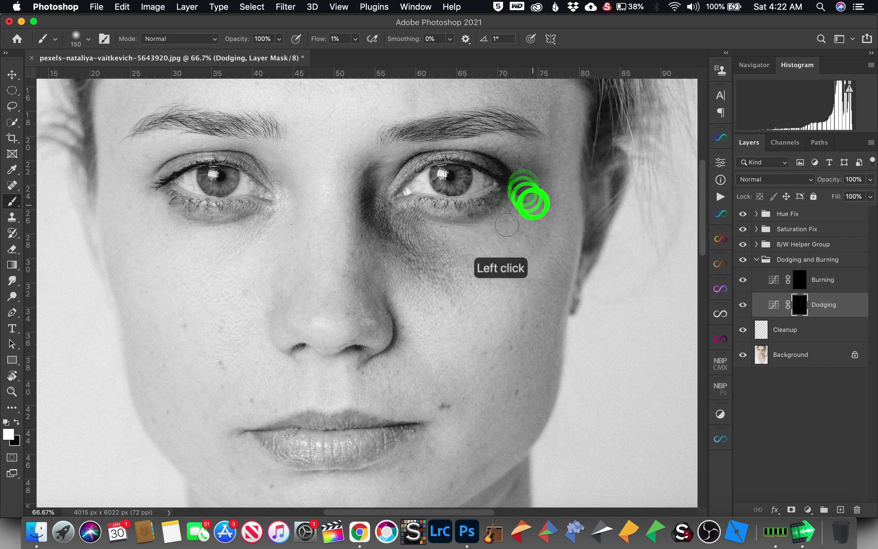
pyautogui.click(547, 175)
# Dodge the shadow between the bruised eye's outer corner and the eyebrow tail with brushes of 200 and 125
pyautogui.press(']')
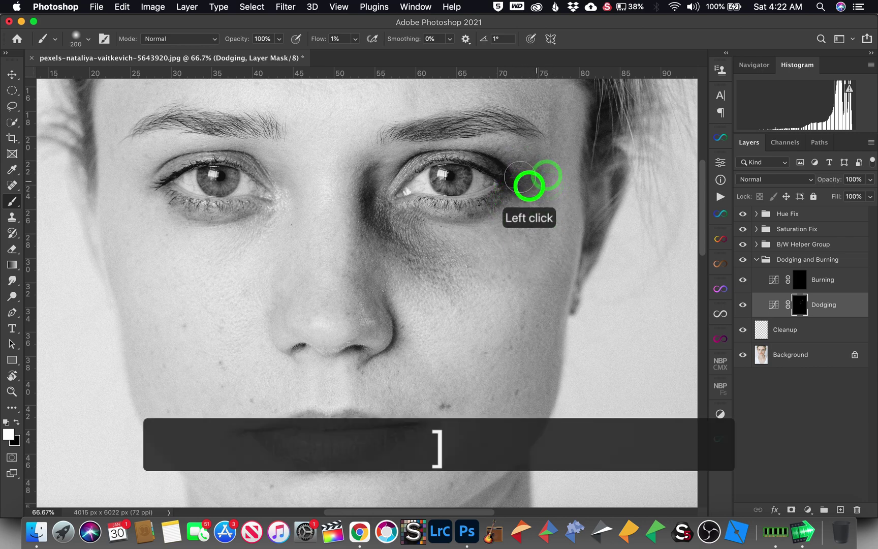
pyautogui.moveTo(505, 163)
pyautogui.mouseDown()
pyautogui.moveTo(512, 182)
pyautogui.moveTo(529, 188)
pyautogui.mouseUp()
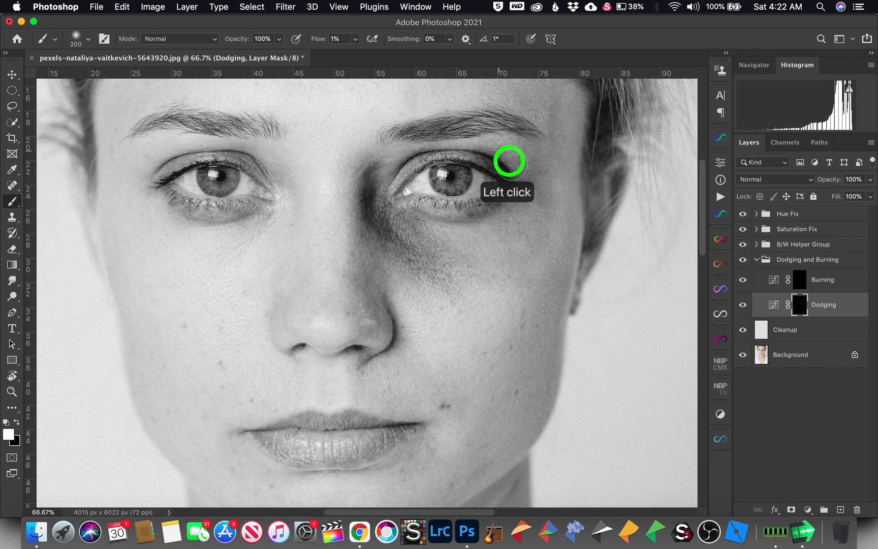
pyautogui.press('[')
pyautogui.press('[')
pyautogui.press('[')
pyautogui.click(503, 164)
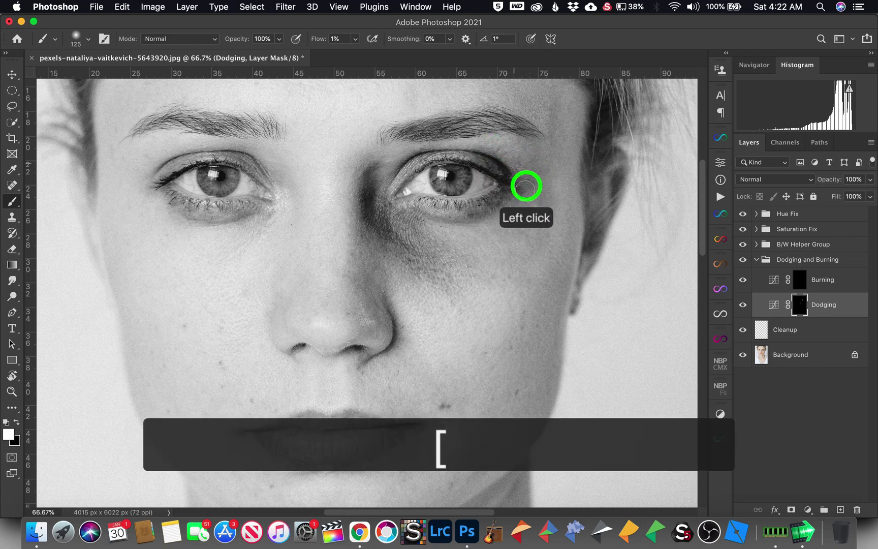
pyautogui.press('[')
pyautogui.click(549, 134)
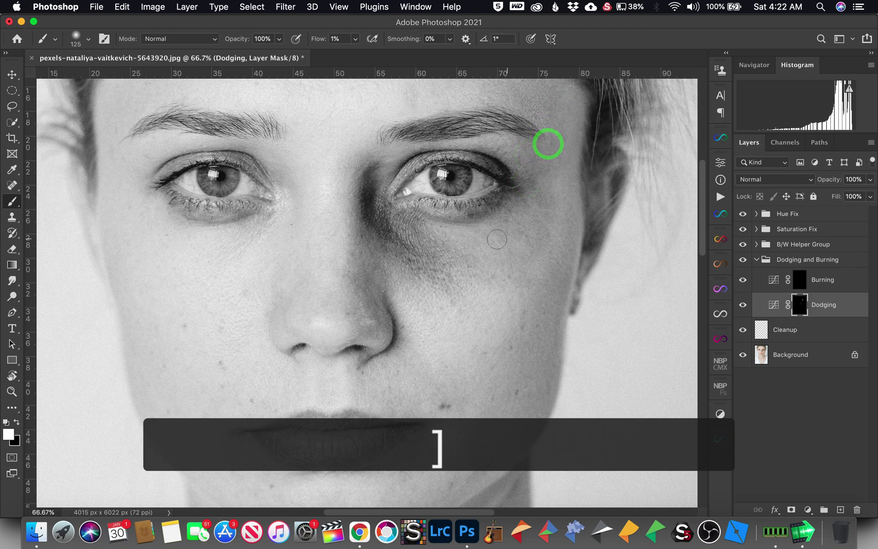
# Enlarge the brush to 250 and lighten the broad shaded area from the upper cheek up to the temple beside the bruised eye
pyautogui.press(']')
pyautogui.press(']')
pyautogui.press(']')
pyautogui.press(']')
pyautogui.click(478, 222)
pyautogui.click(496, 226)
pyautogui.click(519, 202)
pyautogui.click(529, 232)
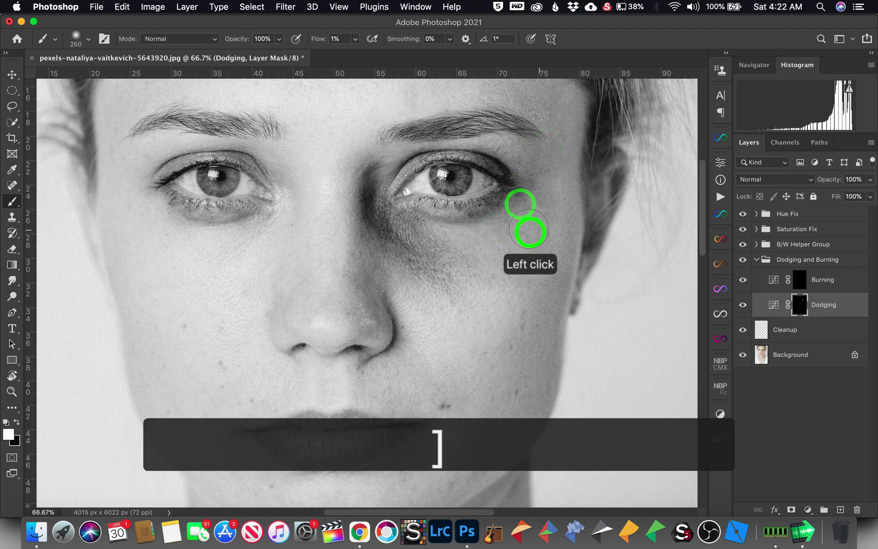
pyautogui.click(531, 175)
pyautogui.click(525, 158)
pyautogui.click(514, 148)
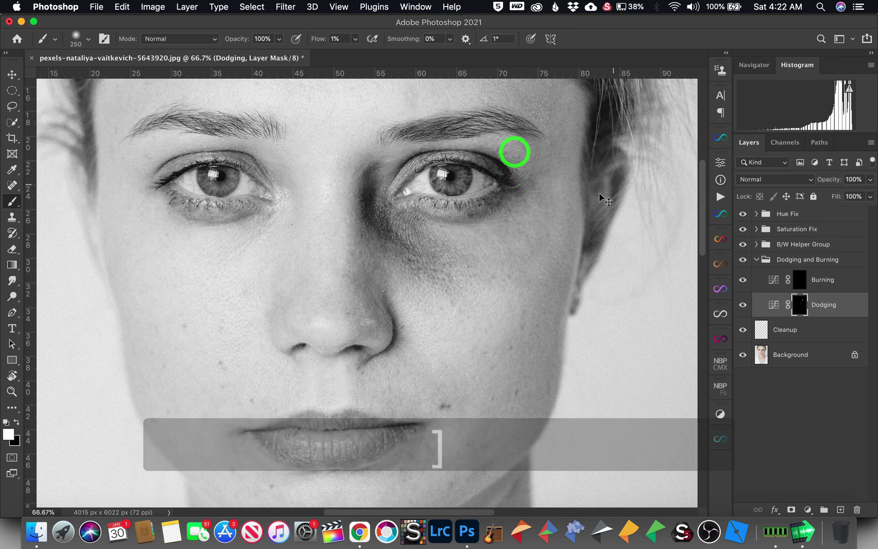
# Dodge the upper cheek and the skin beside the bruised eye's outer corner with brushes of 150 and 175
pyautogui.press('super+minus')
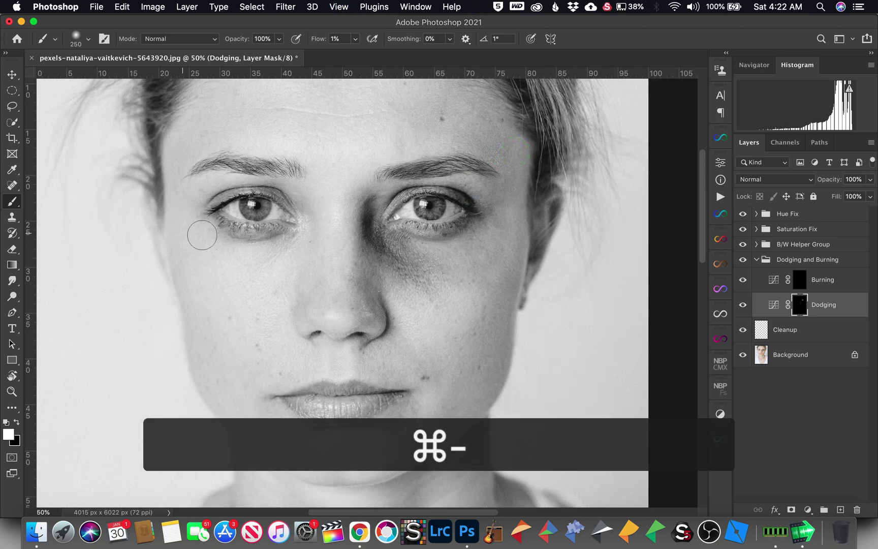
pyautogui.press(']')
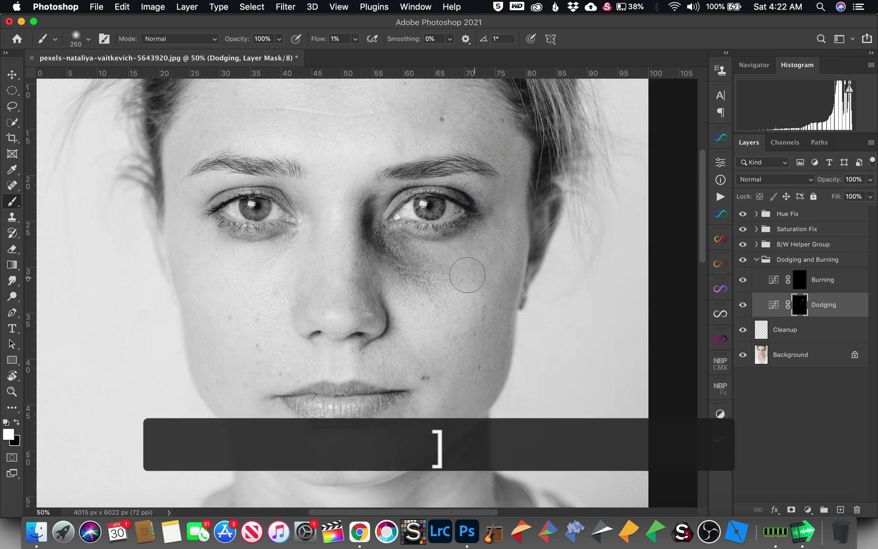
pyautogui.press('[')
pyautogui.doubleClick(460, 269)
pyautogui.click(458, 233)
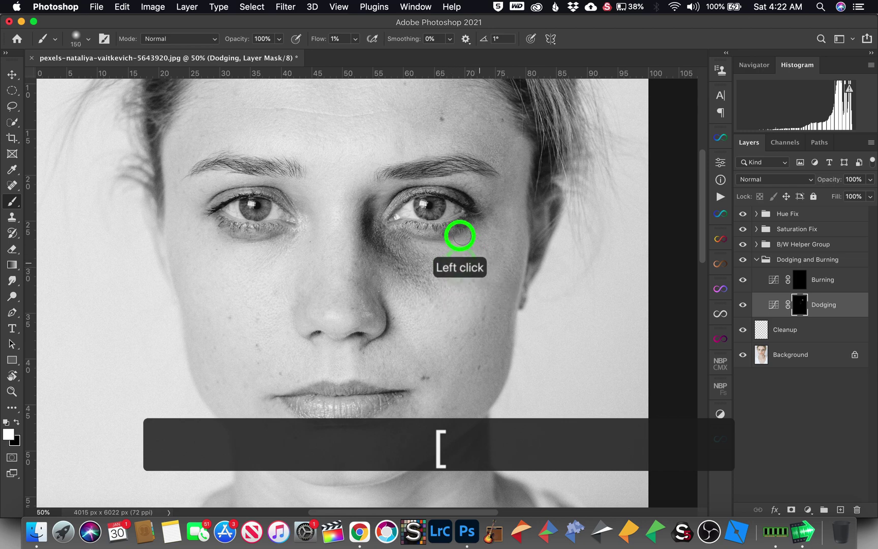
pyautogui.click(470, 258)
pyautogui.press(']')
pyautogui.click(482, 249)
pyautogui.click(488, 243)
pyautogui.click(477, 234)
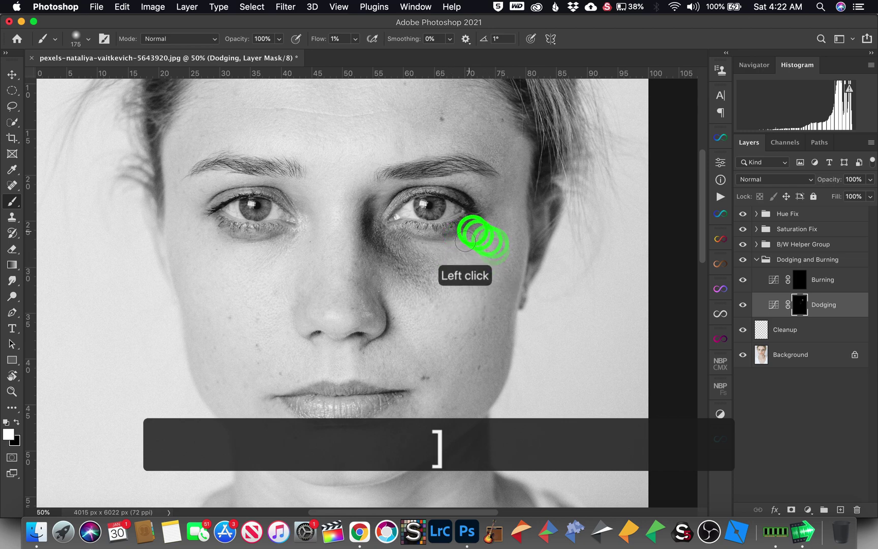
pyautogui.click(476, 220)
pyautogui.click(472, 215)
# Dodge the small dark patches on the upper cheek and under the outer half of the bruised eye with a brush of about 90
pyautogui.press('[')
pyautogui.press('[')
pyautogui.press('[')
pyautogui.press('[')
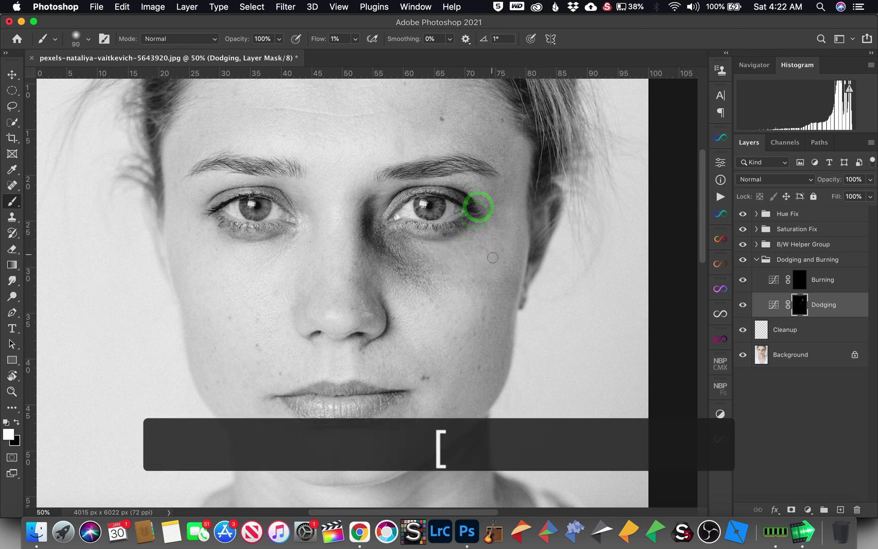
pyautogui.press(']')
pyautogui.click(478, 275)
pyautogui.press(']')
pyautogui.press(']')
pyautogui.press(']')
pyautogui.click(481, 262)
pyautogui.press('[')
pyautogui.click(468, 258)
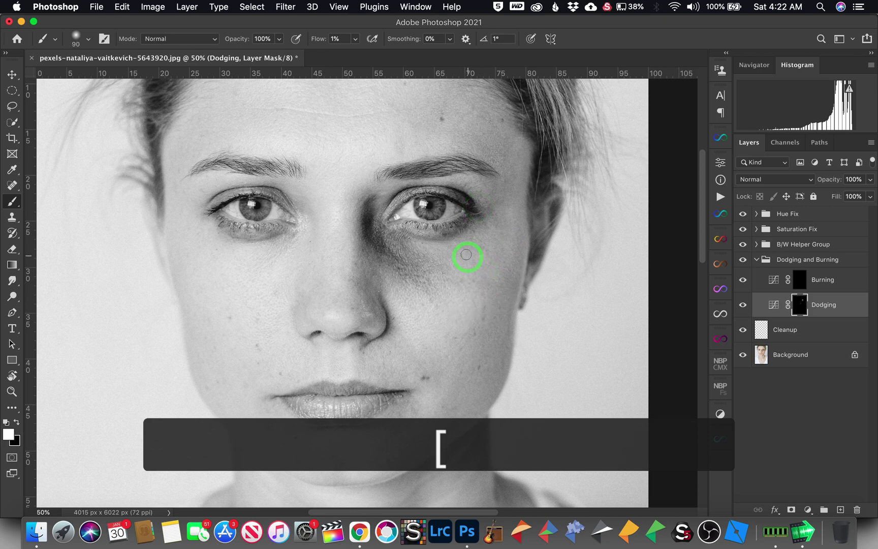
pyautogui.click(450, 243)
pyautogui.click(442, 238)
pyautogui.press(']')
pyautogui.click(455, 237)
pyautogui.click(465, 235)
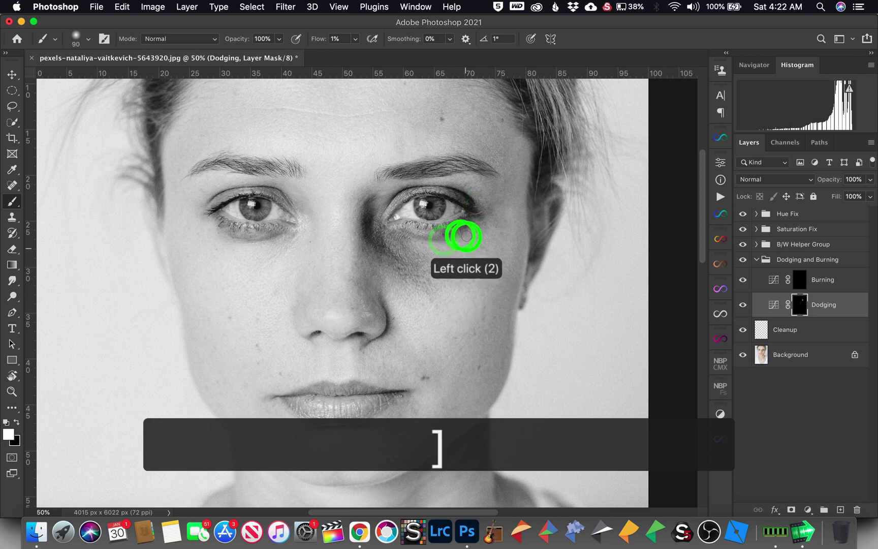
pyautogui.click(470, 236)
# Dodge the shaded skin from the bruised eye's outer corner up to the eyebrow tail, enlarging the brush from 150 to 250
pyautogui.press(']')
pyautogui.press(']')
pyautogui.press(']')
pyautogui.click(496, 208)
pyautogui.click(485, 203)
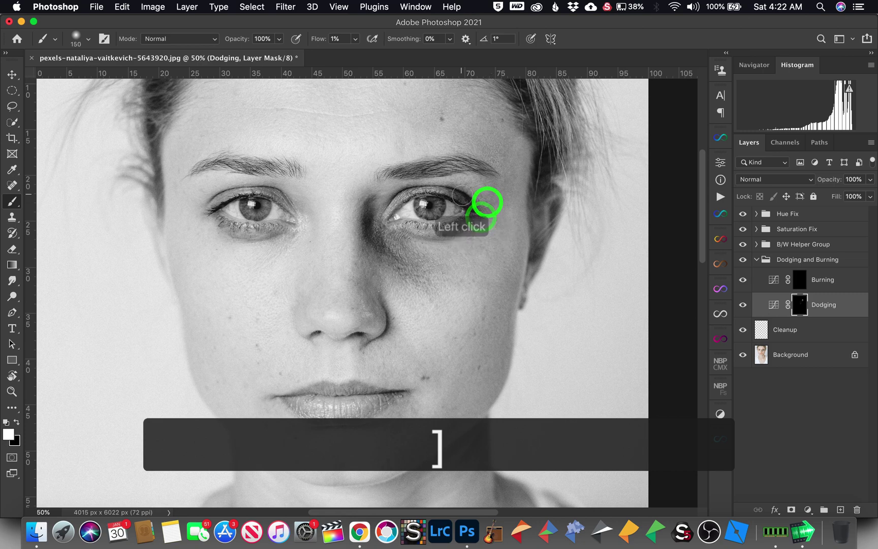
pyautogui.press(']')
pyautogui.press(']')
pyautogui.click(496, 190)
pyautogui.click(498, 183)
pyautogui.click(494, 178)
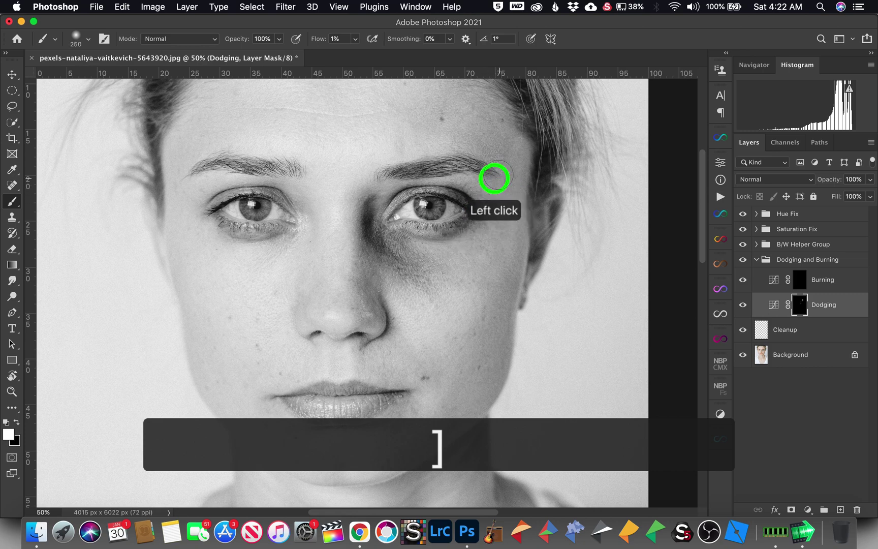
pyautogui.click(489, 184)
# Reduce the brush to 150 and even out the remaining dark spots on the temple beside the bruised eye
pyautogui.press('[')
pyautogui.press('[')
pyautogui.click(484, 171)
pyautogui.click(493, 189)
pyautogui.click(506, 180)
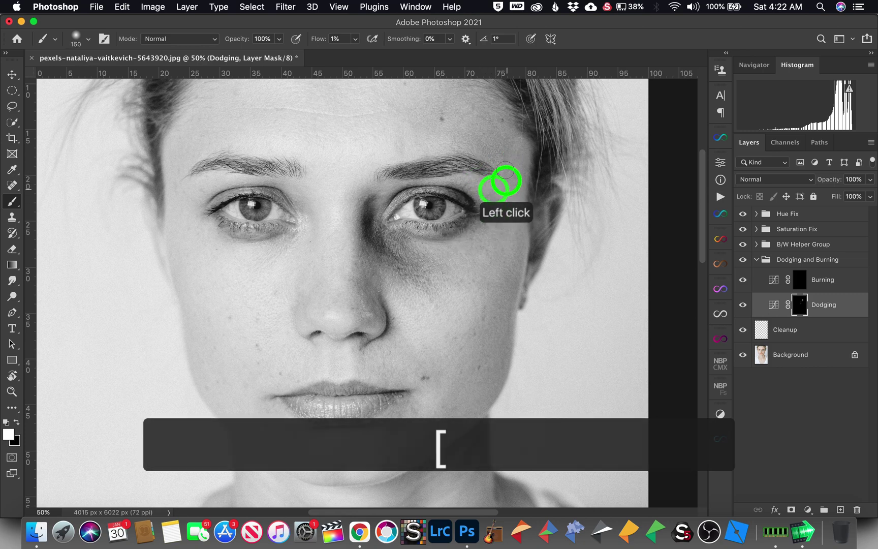
pyautogui.click(497, 196)
pyautogui.click(481, 212)
pyautogui.click(494, 229)
pyautogui.click(490, 209)
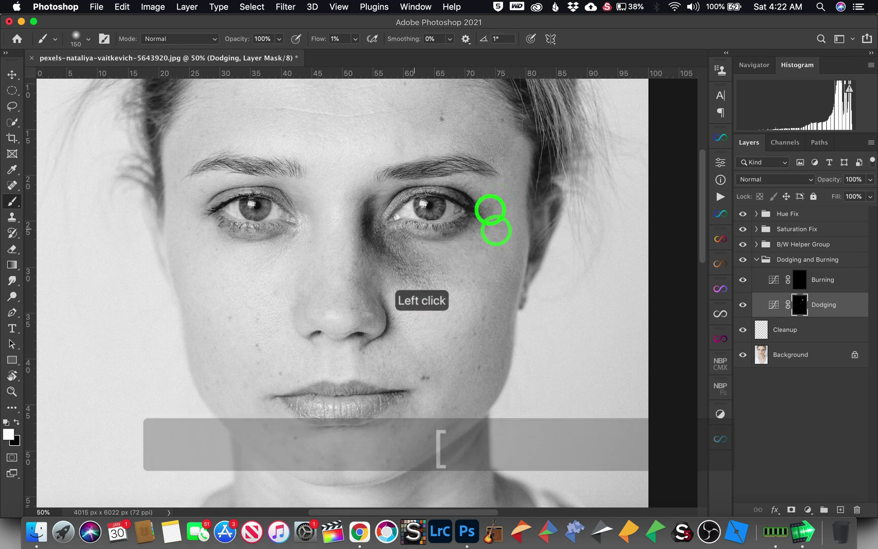
# Dodge the bruise directly beneath the eye, from its inner corner toward the cheek, with a 250 brush
pyautogui.press(']')
pyautogui.press('[')
pyautogui.click(402, 243)
pyautogui.click(398, 229)
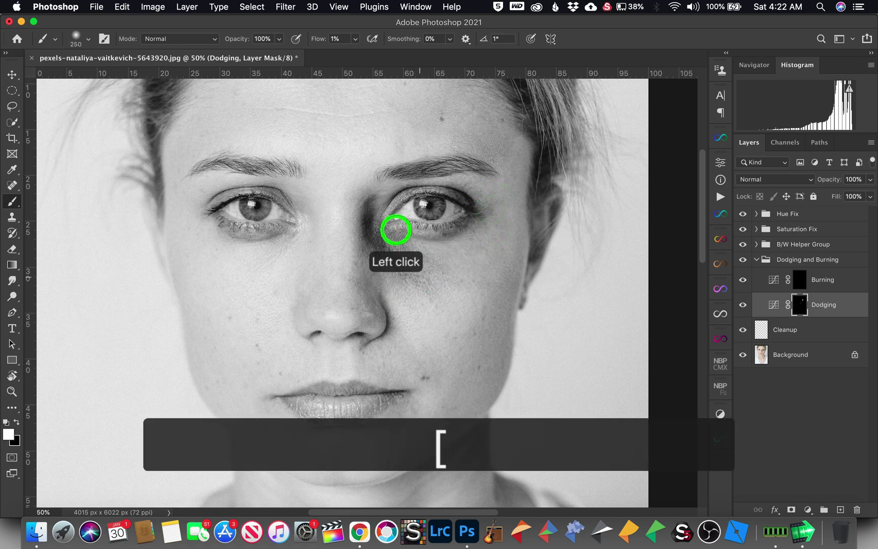
pyautogui.click(395, 233)
pyautogui.click(409, 255)
pyautogui.click(398, 245)
pyautogui.click(418, 257)
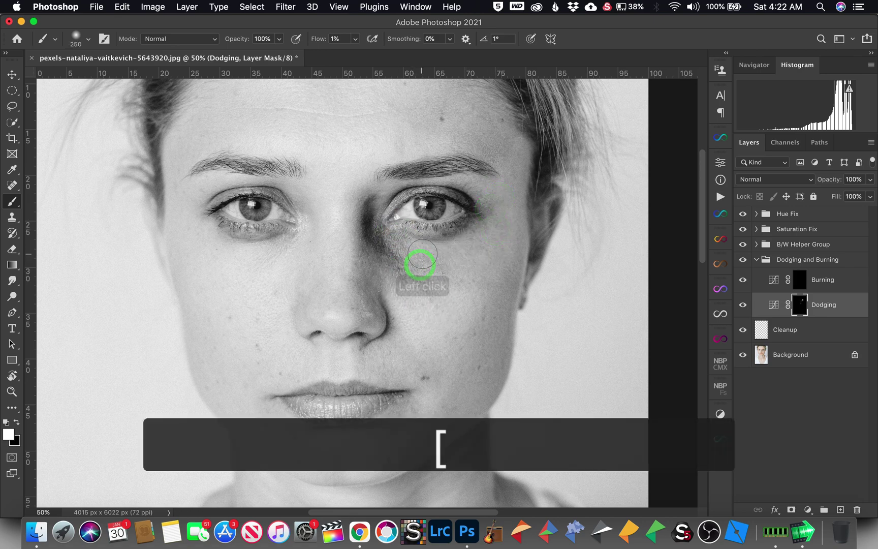
pyautogui.click(441, 270)
pyautogui.click(407, 248)
# Dodge the dark hollow between the nose bridge and the bruised eye's inner corner with brushes of 175 and 150
pyautogui.press('[')
pyautogui.press('[')
pyautogui.click(369, 213)
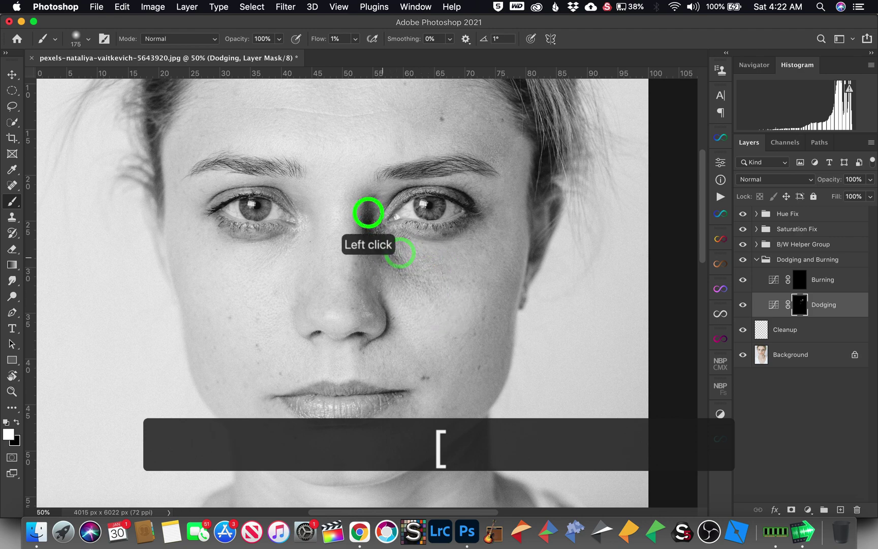
pyautogui.click(365, 221)
pyautogui.press('[')
pyautogui.click(364, 216)
pyautogui.click(372, 195)
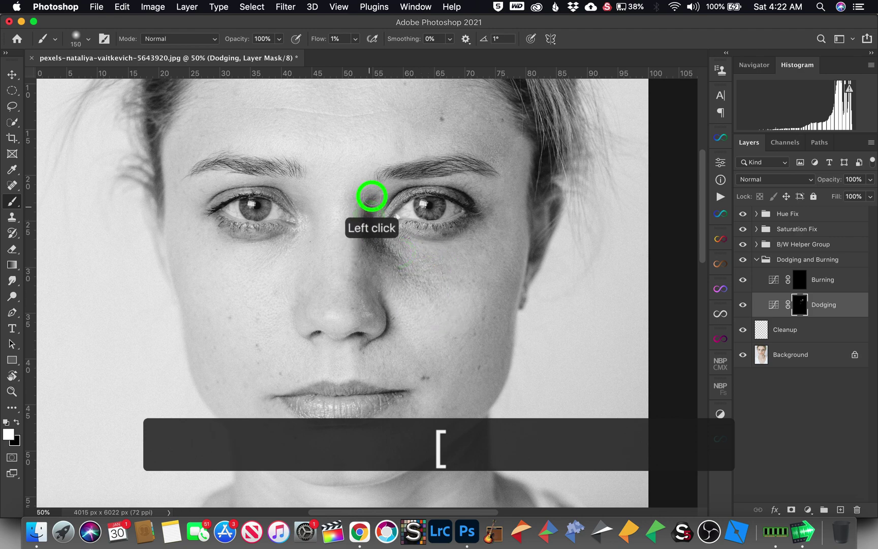
pyautogui.click(367, 218)
pyautogui.click(381, 240)
pyautogui.click(392, 251)
# Enlarge the brush up to 300 and dodge the lower edge of the bruise where it fades into the cheek
pyautogui.press(']')
pyautogui.press(']')
pyautogui.press(']')
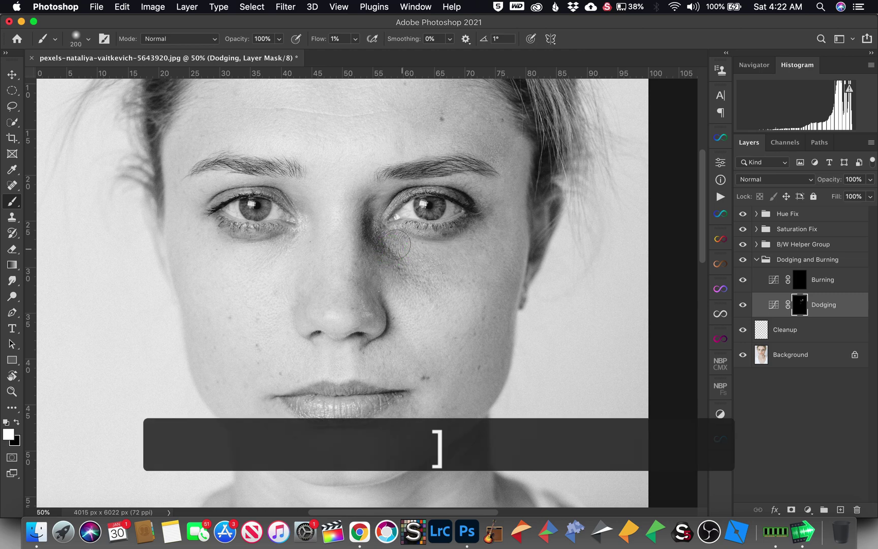
pyautogui.click(417, 263)
pyautogui.click(438, 265)
pyautogui.click(449, 264)
pyautogui.click(435, 288)
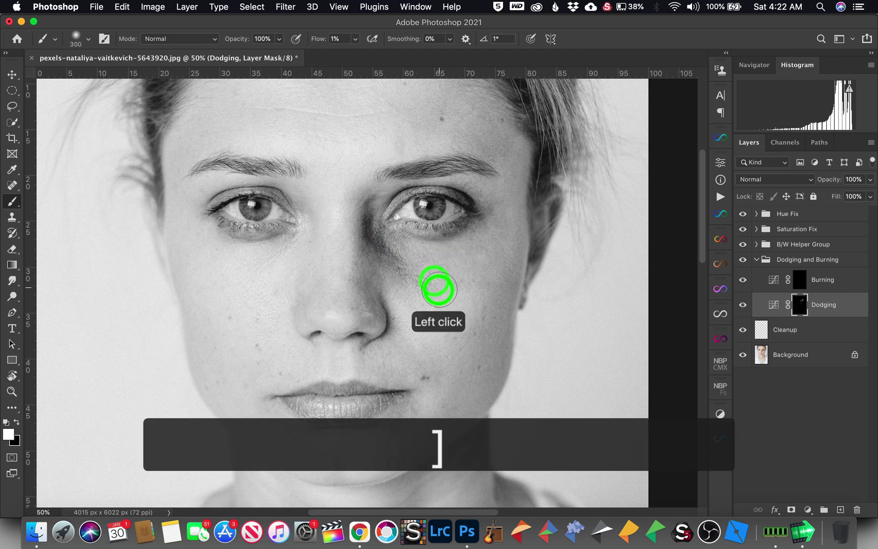
# Dodge the bruise's lower edge and up along the nose toward the inner eye corner, reducing the brush to 175
pyautogui.click(426, 279)
pyautogui.press('[')
pyautogui.press('[')
pyautogui.click(438, 296)
pyautogui.click(394, 262)
pyautogui.click(384, 256)
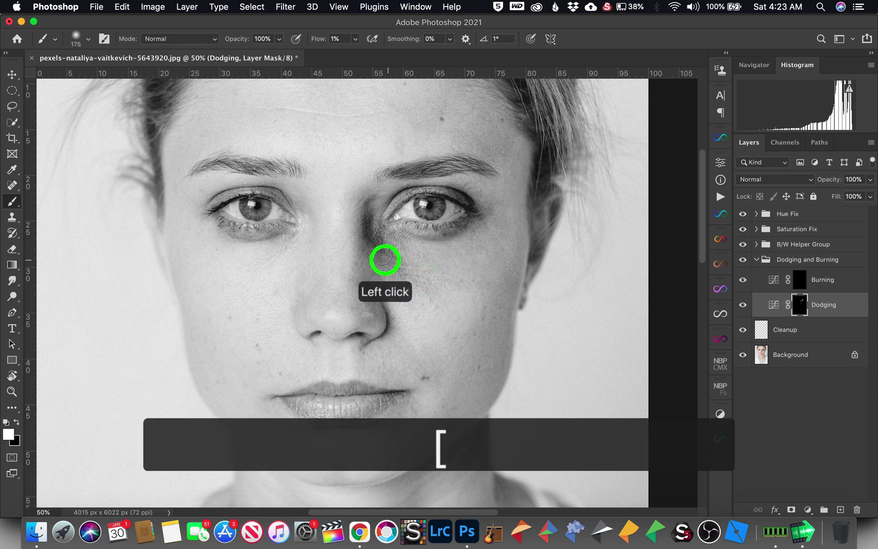
pyautogui.click(372, 219)
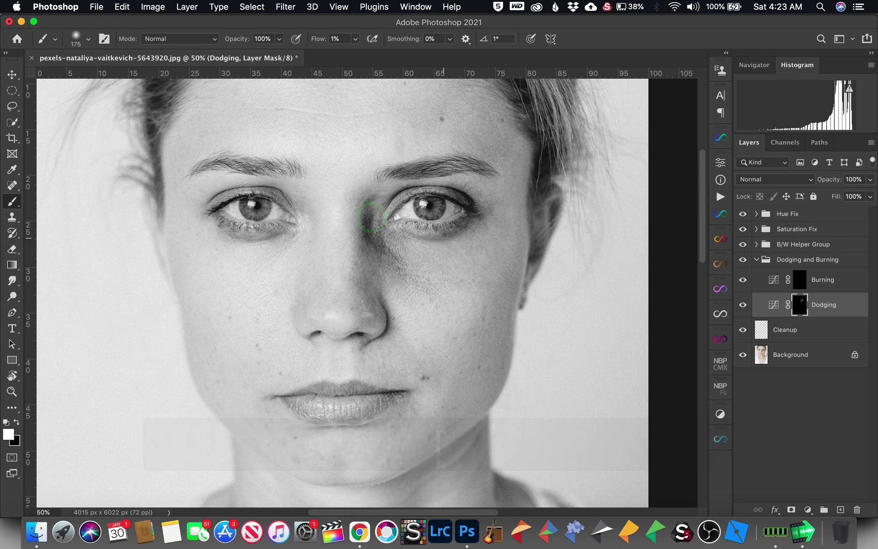
# Reduce the brush to 100 and dodge the side of the nose and the skin below the bruised eye's inner corner
pyautogui.press('[')
pyautogui.press('[')
pyautogui.press('[')
pyautogui.click(370, 296)
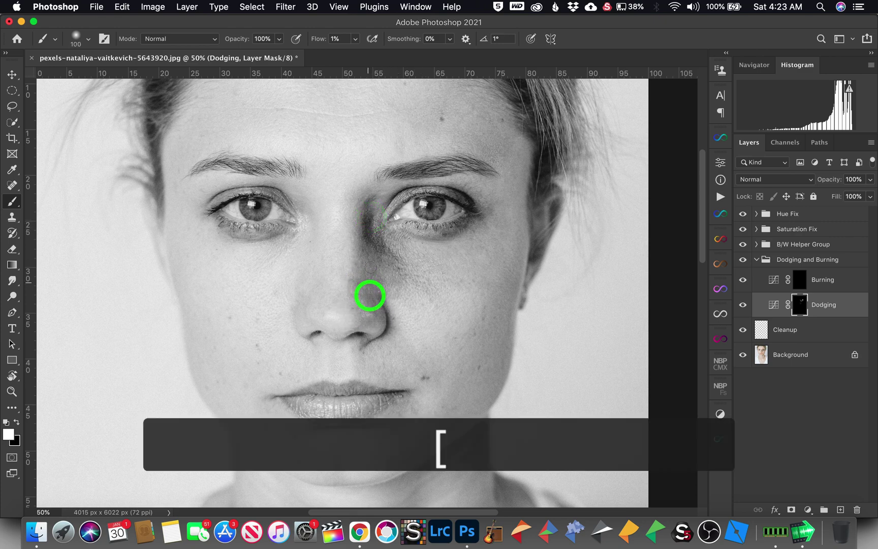
pyautogui.click(394, 234)
pyautogui.click(409, 239)
# Dodge the skin around the bruised eye's outer corner and the outer part of its upper lid, reducing the brush to 90
pyautogui.press(']')
pyautogui.press(']')
pyautogui.press(']')
pyautogui.press('[')
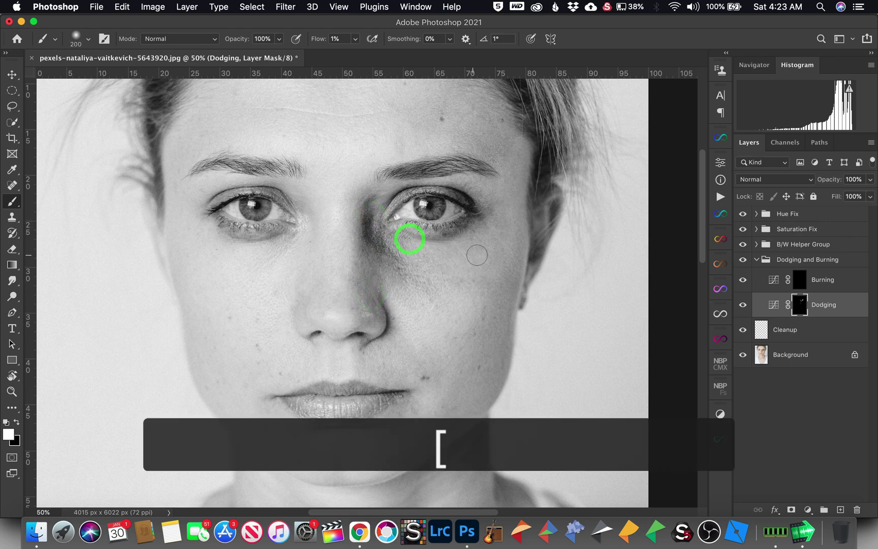
pyautogui.click(486, 213)
pyautogui.press('[')
pyautogui.press('[')
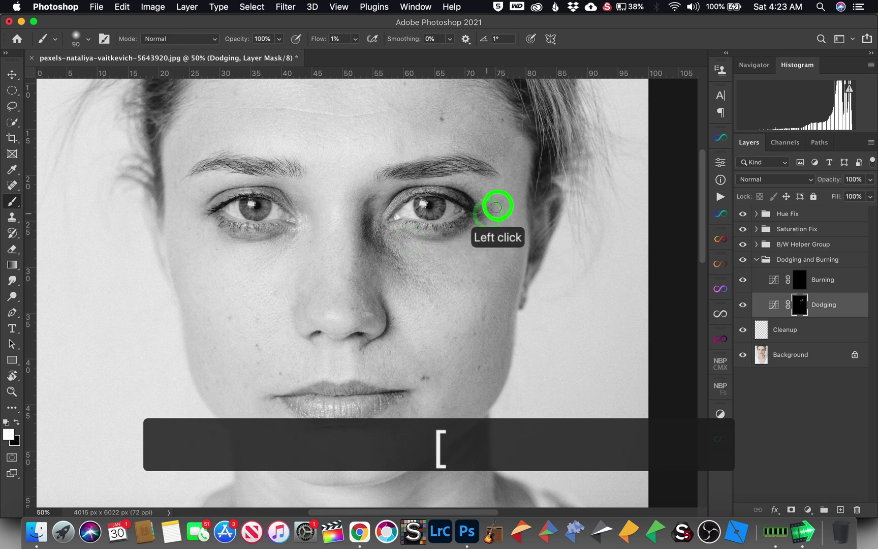
pyautogui.click(481, 199)
pyautogui.click(475, 194)
pyautogui.click(465, 189)
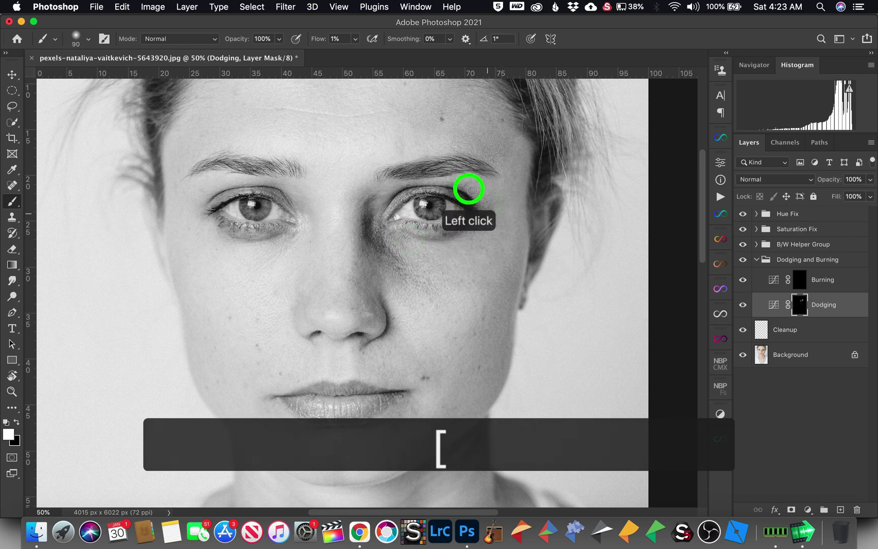
# Dodge the dark skin along the outer lower lid of the bruised eye with the 90 brush
pyautogui.click(465, 214)
pyautogui.click(459, 222)
pyautogui.click(467, 215)
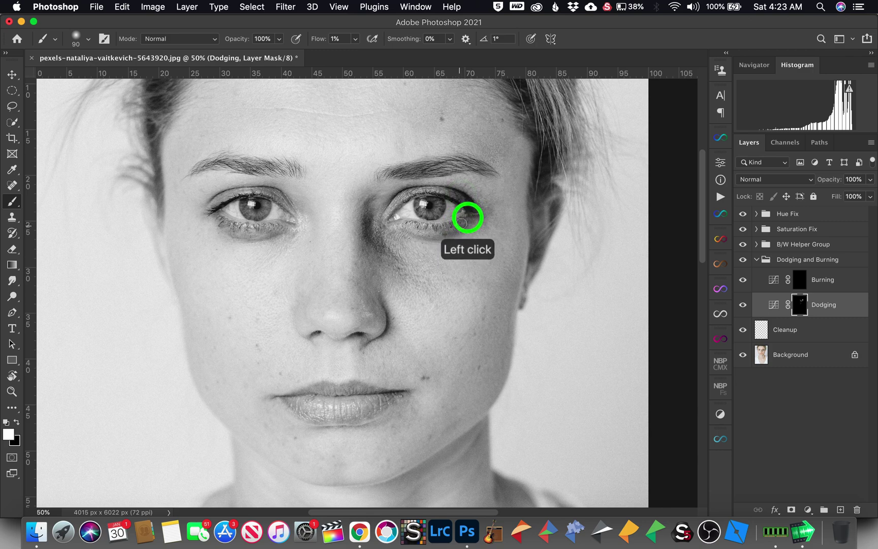
pyautogui.click(468, 222)
pyautogui.click(457, 231)
# Dodge the dark hollow beside the nose bridge, from below the inner eye corner upward, with brushes of 100 and 125
pyautogui.press(']')
pyautogui.click(386, 251)
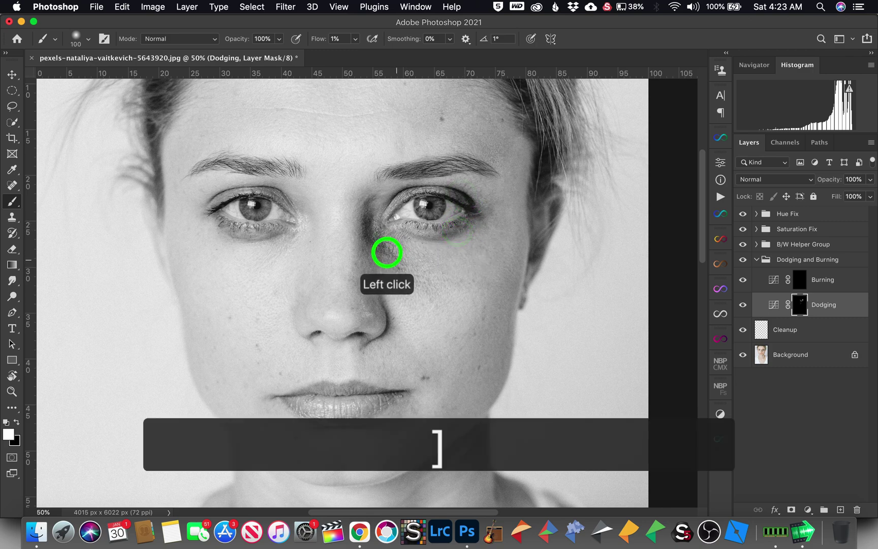
pyautogui.click(378, 249)
pyautogui.click(375, 236)
pyautogui.click(373, 248)
pyautogui.click(365, 234)
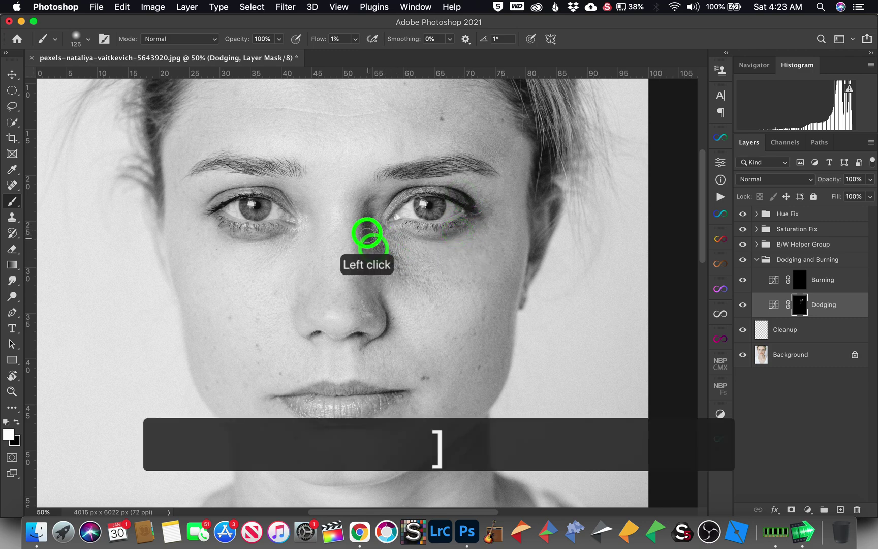
pyautogui.click(367, 210)
pyautogui.click(372, 203)
# Dodge the nose bridge shadow with a 60 brush, and the bruise from the cheek to the inner eye corner with 100
pyautogui.press('[')
pyautogui.press('[')
pyautogui.press('[')
pyautogui.click(371, 200)
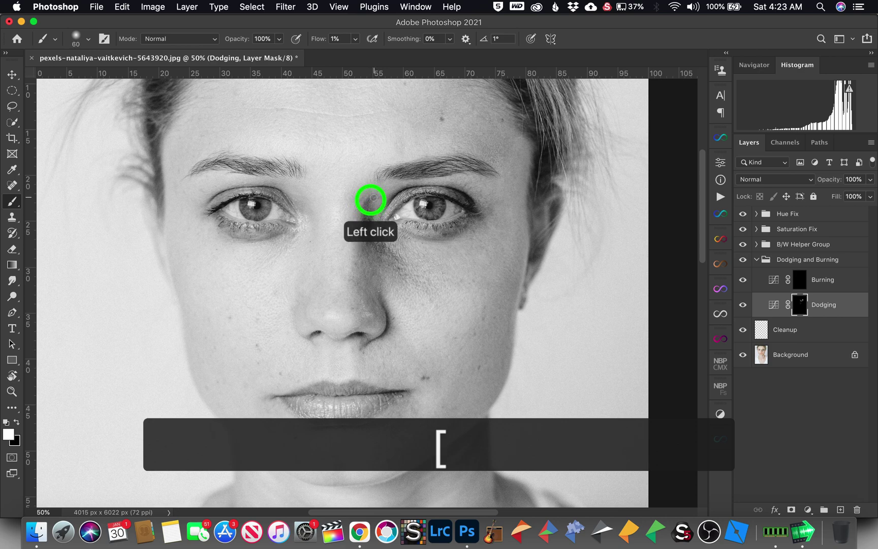
pyautogui.click(364, 211)
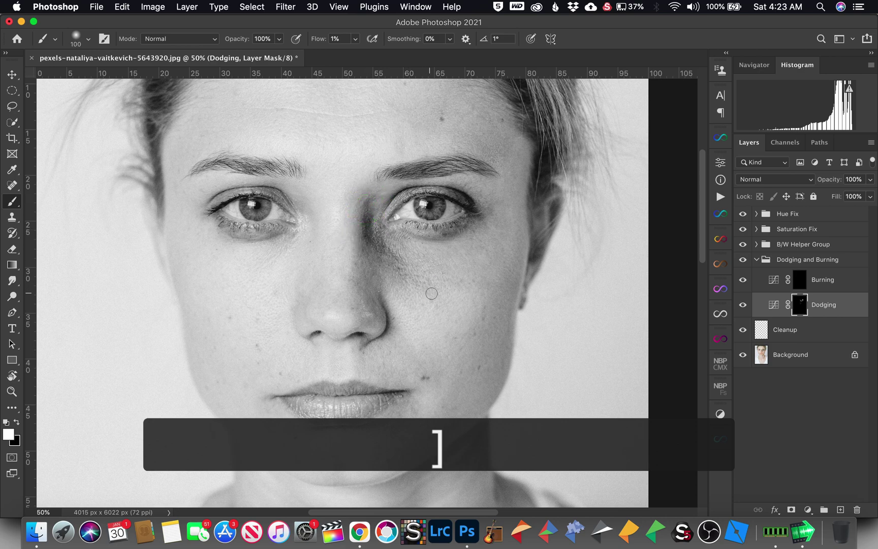
pyautogui.click(418, 284)
pyautogui.click(403, 271)
pyautogui.click(390, 256)
pyautogui.click(375, 228)
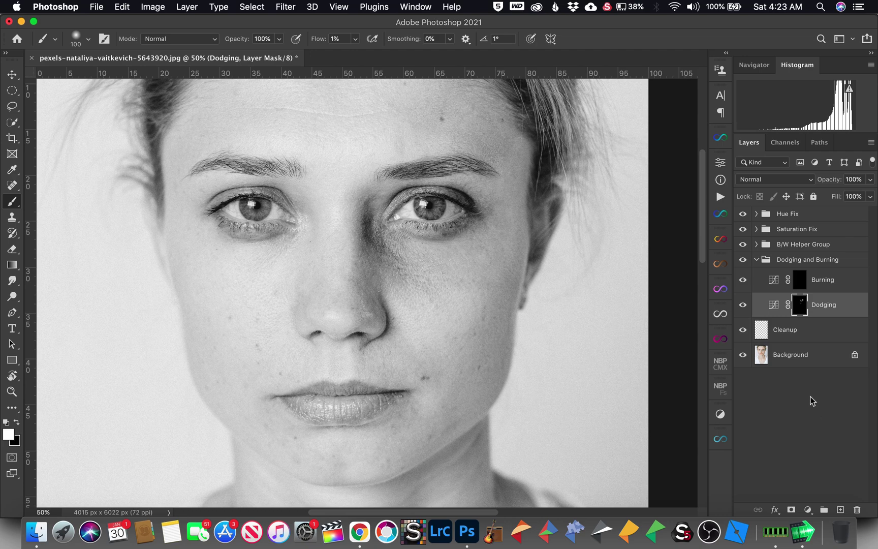
# Duplicate the Dodging layer and fill the copy's mask with black at 100% opacity
pyautogui.press('super+j')
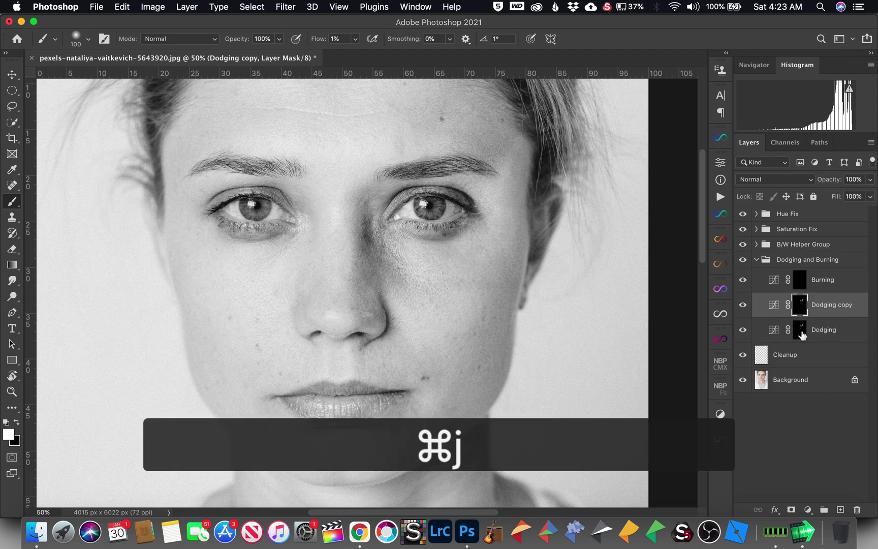
pyautogui.hotkey('shift', 'BackSpace')
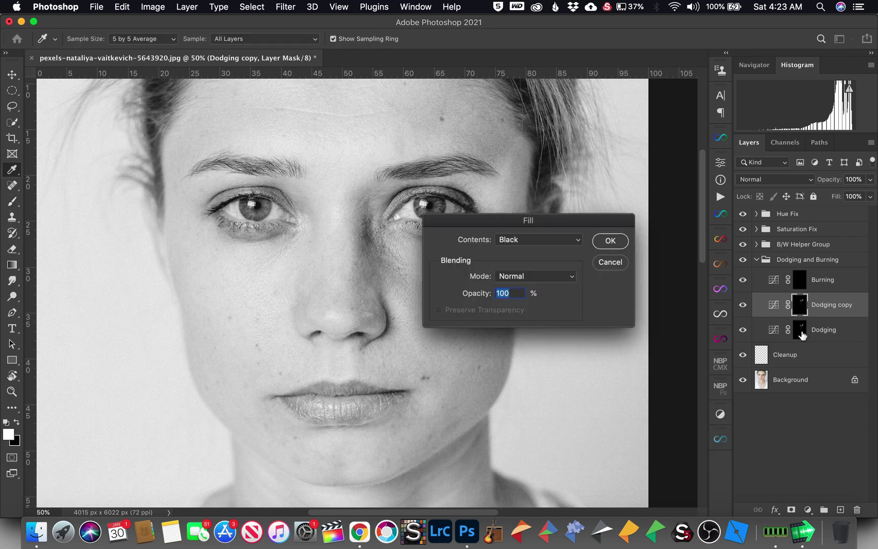
pyautogui.click(609, 240)
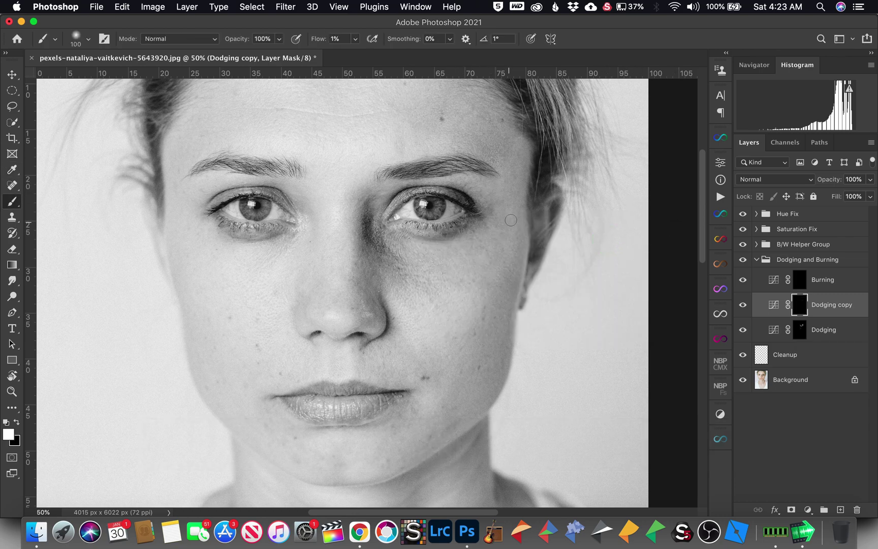
# Dodge the bruise under the eye and across the upper cheek on the Dodging copy mask with a 250 brush
pyautogui.press(']')
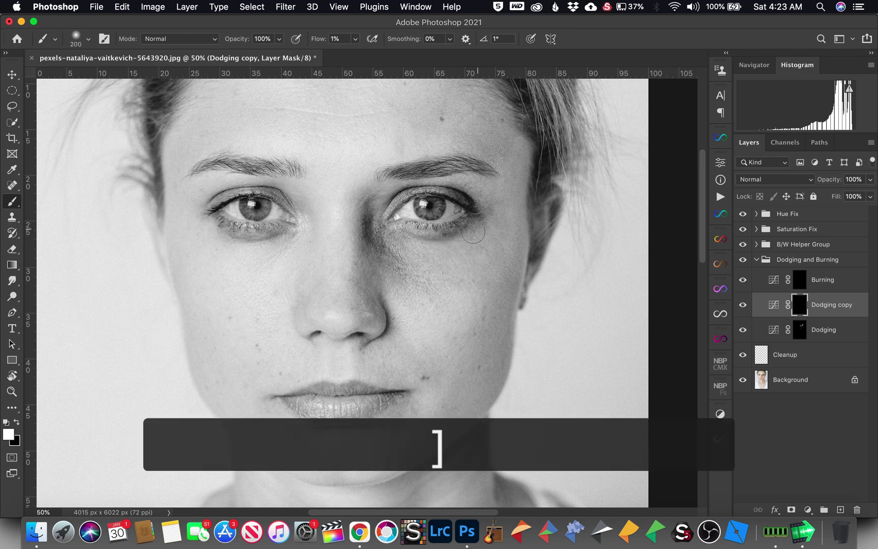
pyautogui.click(425, 249)
pyautogui.press('[')
pyautogui.press('[')
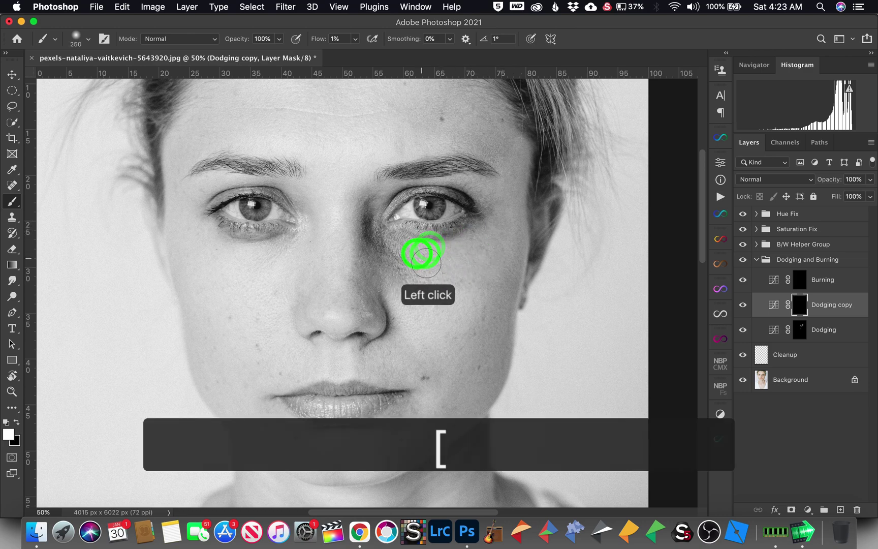
pyautogui.click(465, 245)
pyautogui.click(441, 275)
pyautogui.click(483, 243)
pyautogui.click(487, 234)
pyautogui.press(']')
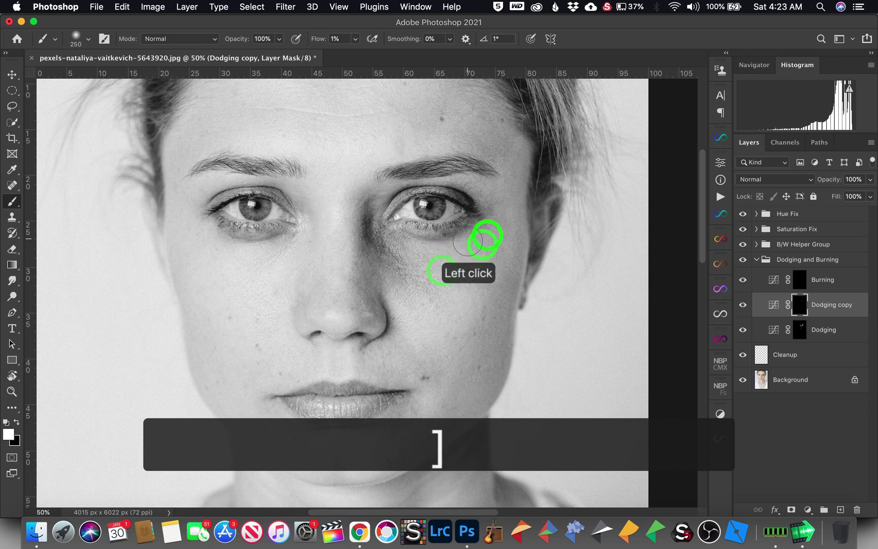
# Reduce the brush to 100 and dodge the bruised eye's outer corner and lower lid on the Dodging copy mask
pyautogui.press('[')
pyautogui.press('[')
pyautogui.click(486, 208)
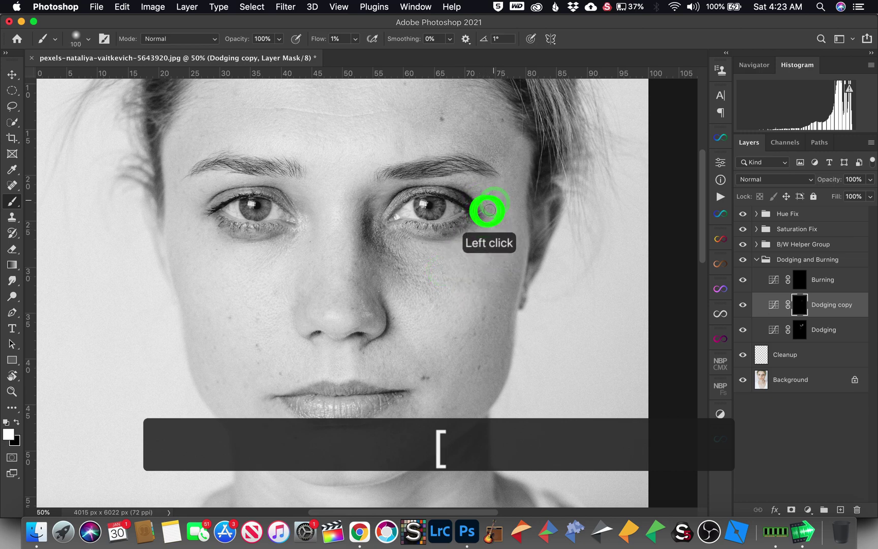
pyautogui.moveTo(448, 233); pyautogui.dragTo(448, 231)
pyautogui.press('[')
pyautogui.press('[')
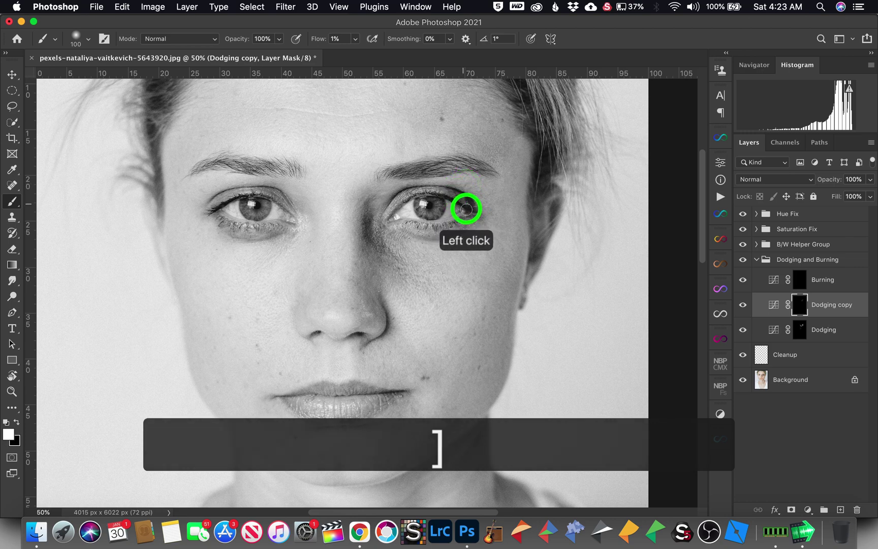
pyautogui.moveTo(466, 209); pyautogui.dragTo(465, 201)
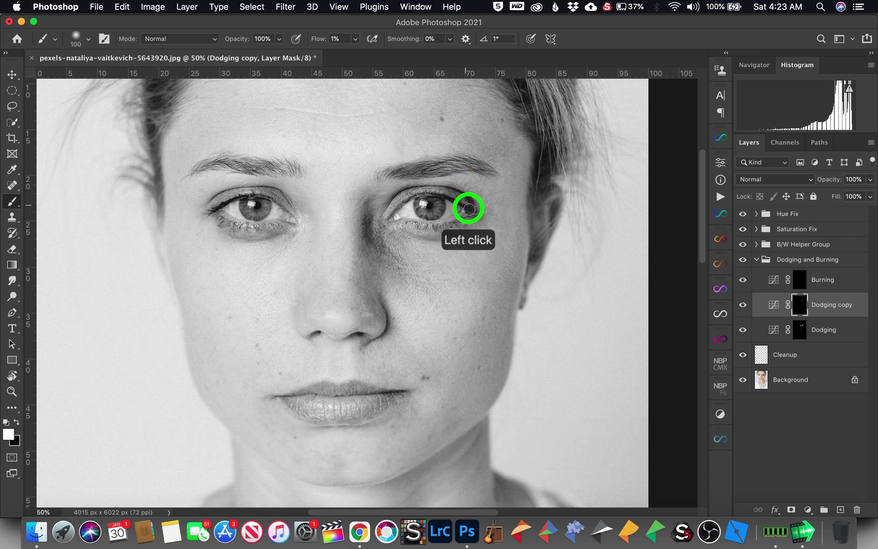
# Dodge the upper lid crease and the outer lower lid of the bruised eye with an 80 brush
pyautogui.press('[')
pyautogui.press('[')
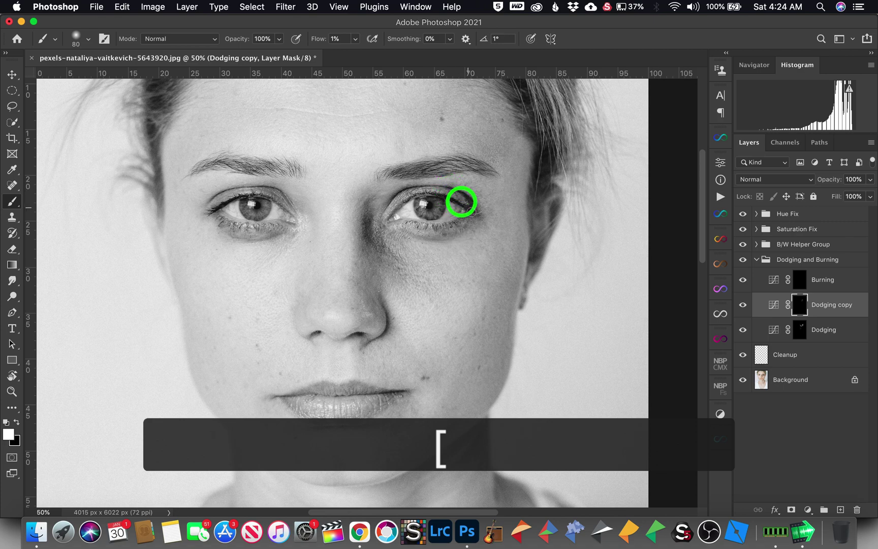
pyautogui.click(448, 184)
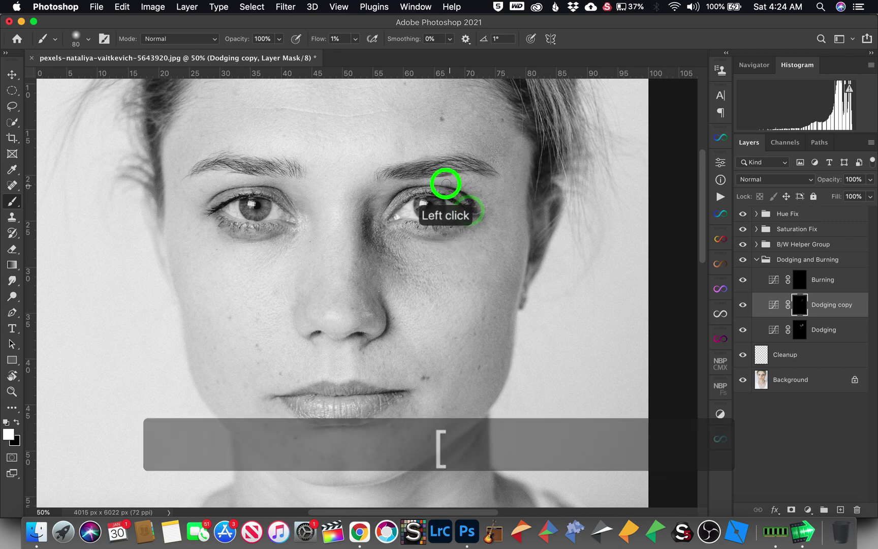
pyautogui.click(474, 214)
pyautogui.click(465, 223)
# Dodge the area below the brow's outer end and around the outer eye corner with brushes of 150 and 125
pyautogui.press(']')
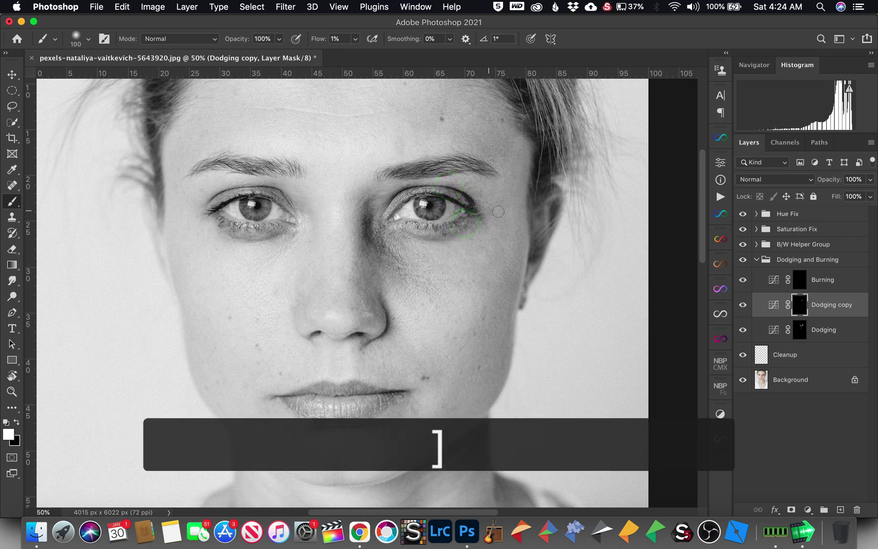
pyautogui.click(486, 182)
pyautogui.click(479, 213)
pyautogui.press('[')
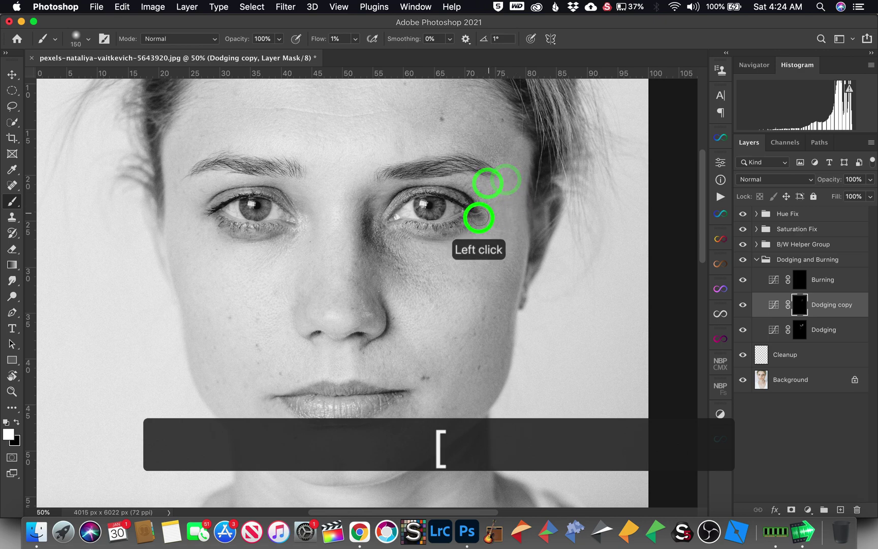
pyautogui.click(485, 202)
pyautogui.click(503, 199)
pyautogui.click(482, 204)
pyautogui.click(462, 219)
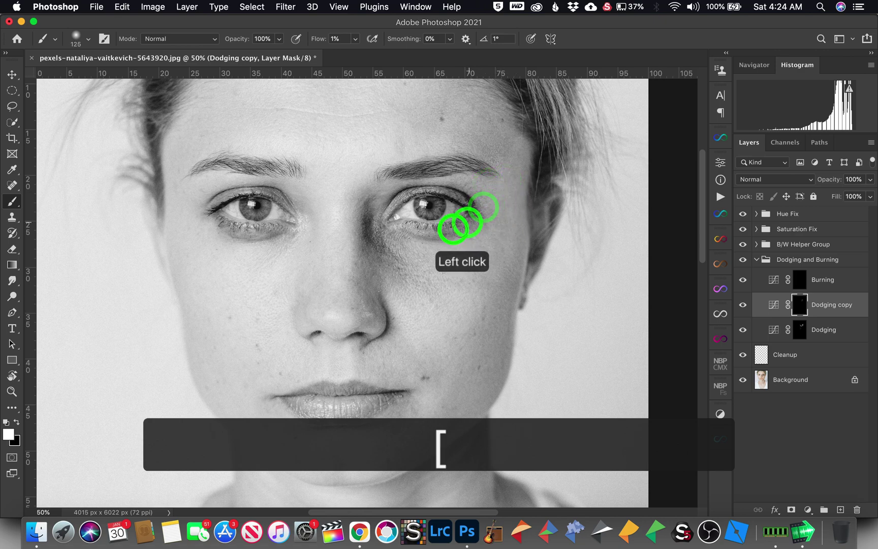
pyautogui.click(453, 227)
# Dodge the hollow between the nose bridge and the bruised eye's inner corner, stepping the brush down from 175 to 60
pyautogui.press(']')
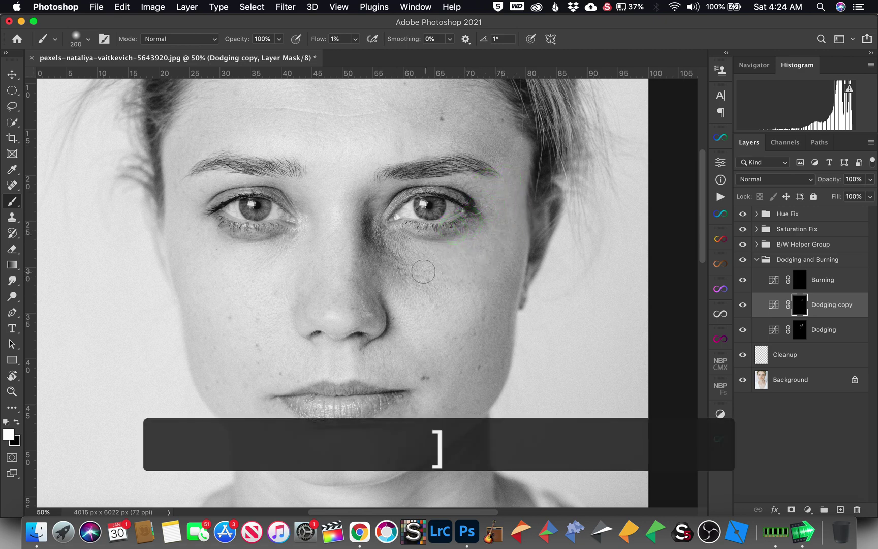
pyautogui.click(373, 231)
pyautogui.press('[')
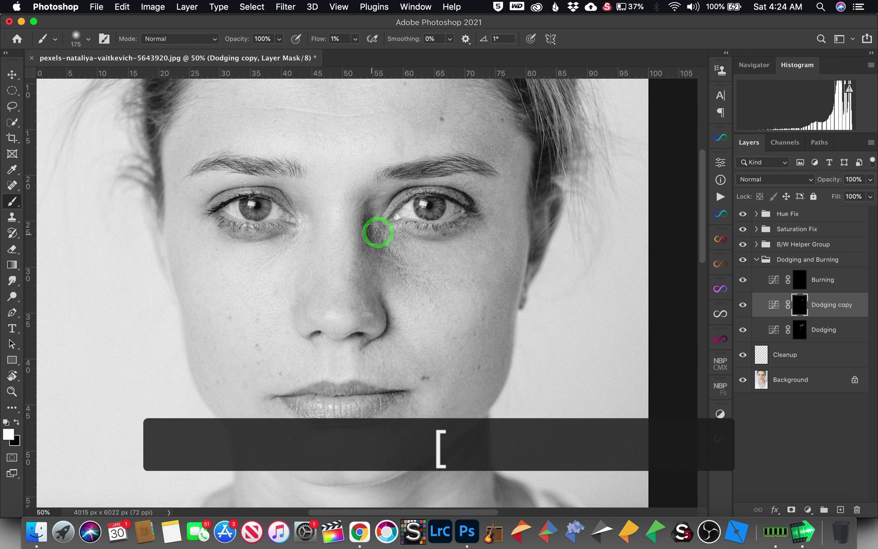
pyautogui.press('[')
pyautogui.press('[')
pyautogui.press('[')
pyautogui.click(364, 231)
pyautogui.click(363, 210)
pyautogui.click(364, 216)
pyautogui.click(367, 231)
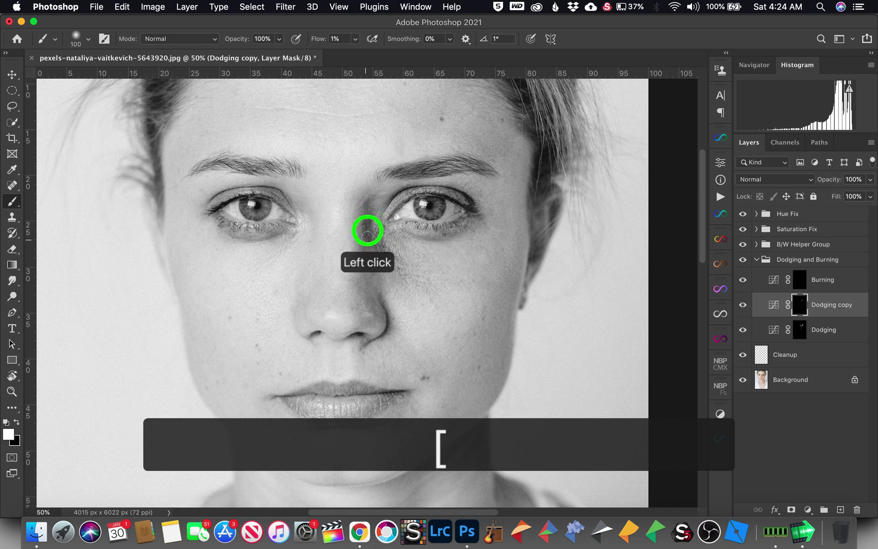
pyautogui.click(364, 213)
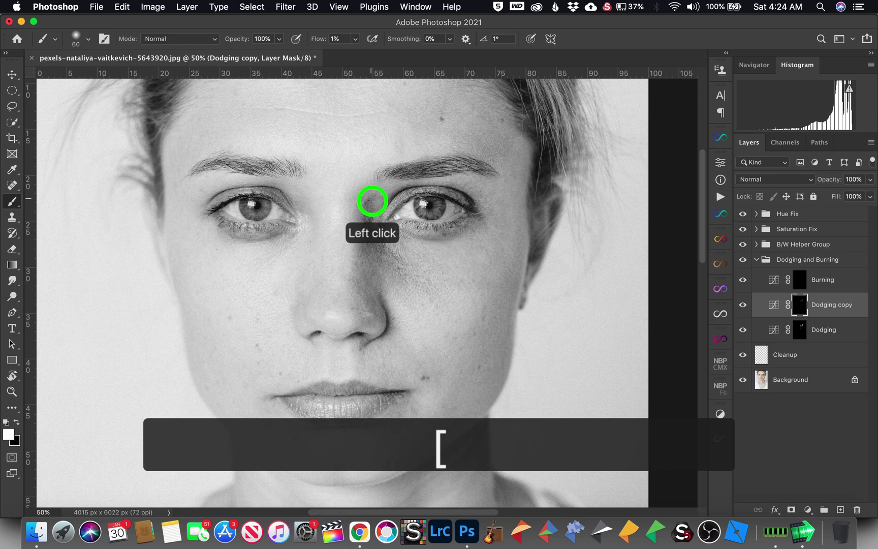
pyautogui.click(367, 220)
# Dodge the bruise from below the inner eye corner down to the cheek, enlarging the brush from 175 to 250
pyautogui.press(']')
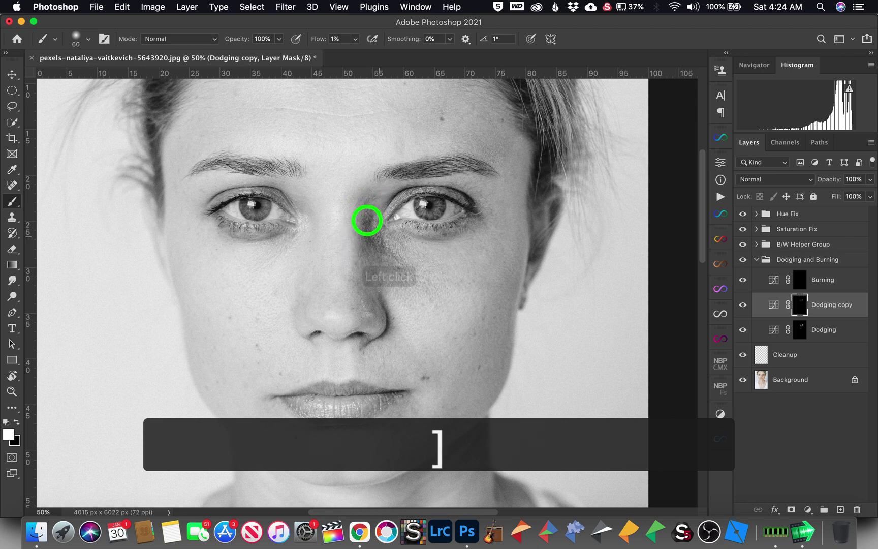
pyautogui.press(']')
pyautogui.press(']')
pyautogui.click(387, 234)
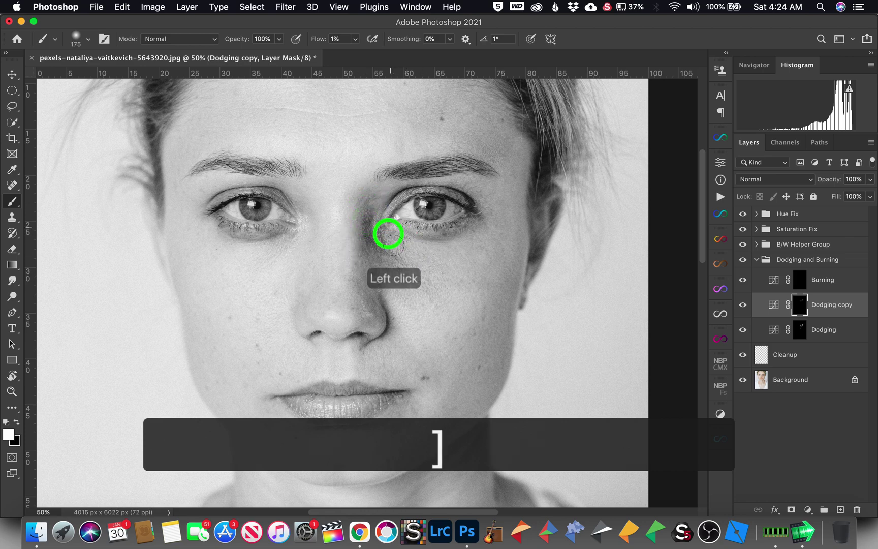
pyautogui.click(386, 257)
pyautogui.click(426, 284)
pyautogui.click(454, 278)
pyautogui.press(']')
pyautogui.click(438, 262)
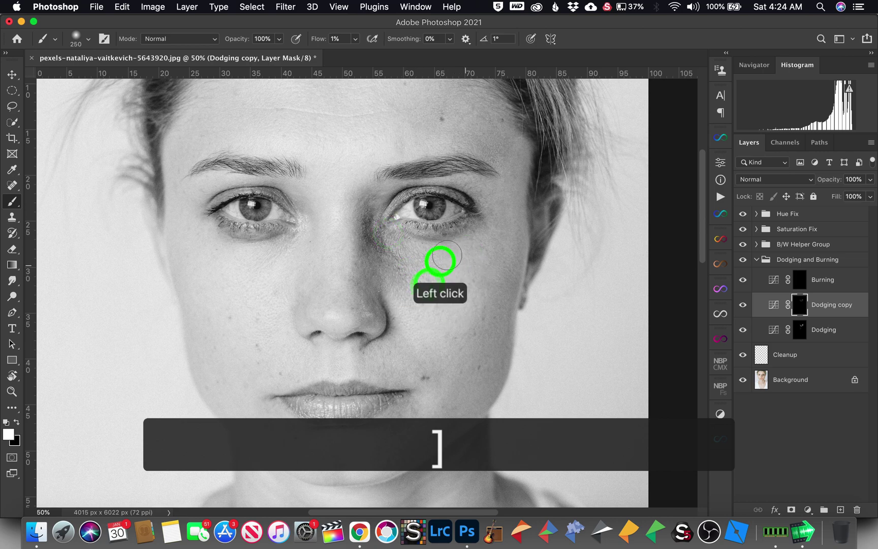
# Dodge the outer cheek and blend back toward the bruise's lower edge with brushes of 250 and 200
pyautogui.click(456, 266)
pyautogui.click(513, 253)
pyautogui.click(511, 265)
pyautogui.press('[')
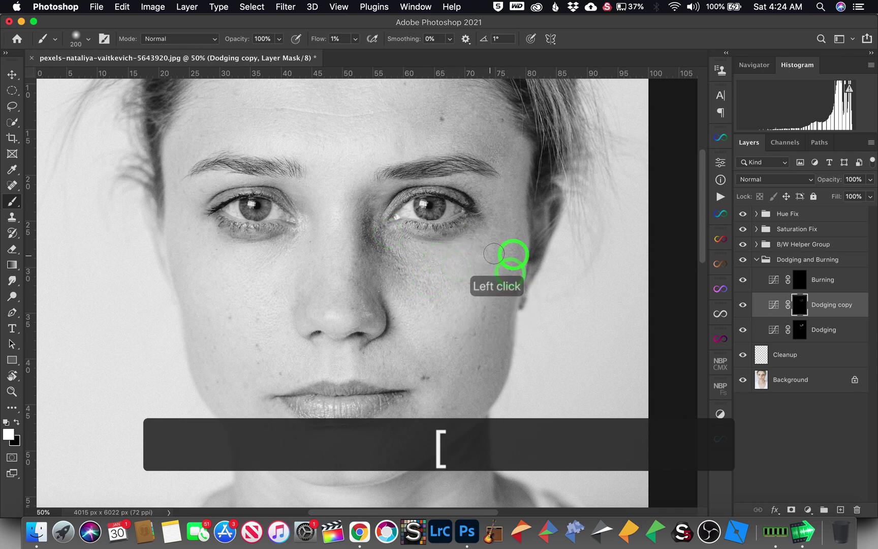
pyautogui.click(488, 262)
pyautogui.click(446, 278)
pyautogui.press(']')
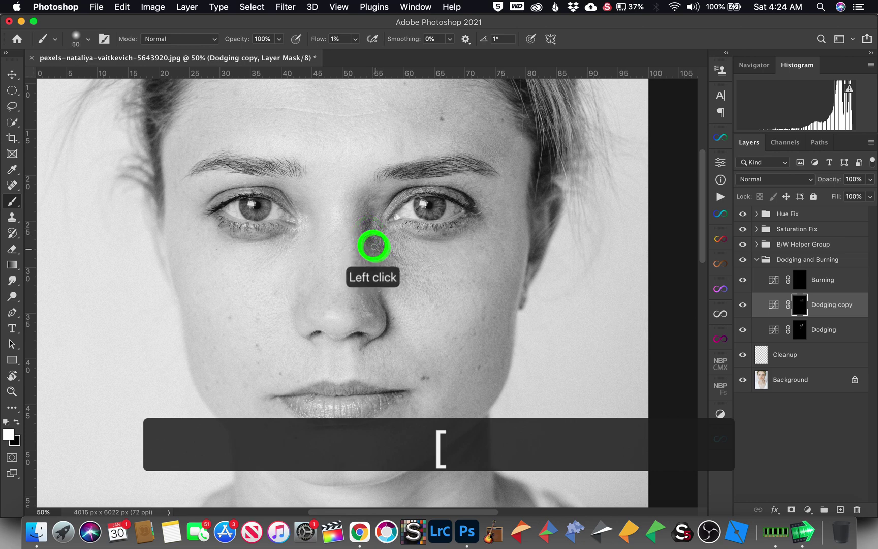
# Dodge the hollow between the nose bridge and the bruised eye's inner corner with a brush of 50 to 60
pyautogui.click(367, 219)
pyautogui.click(363, 211)
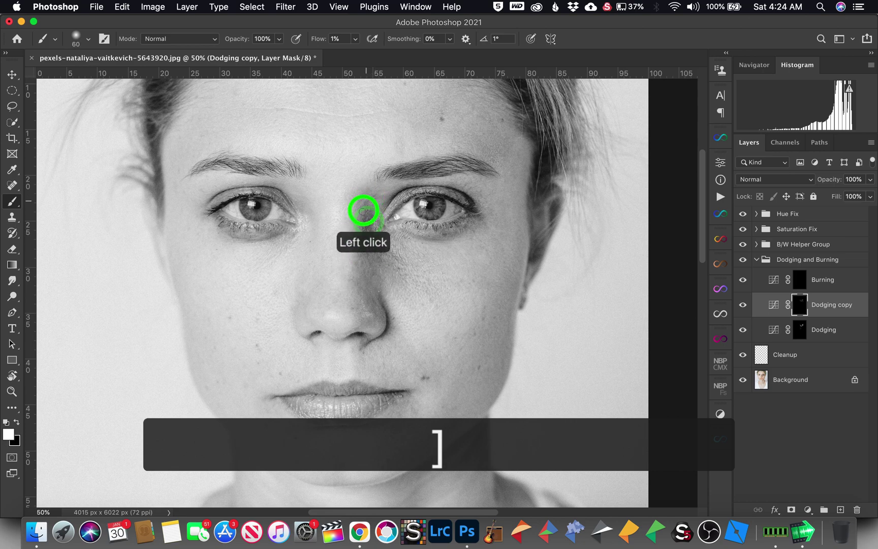
pyautogui.click(355, 211)
# Dodge from the side of the nose up to the bruised eye's inner corner with brushes of 125 and 150
pyautogui.press(']')
pyautogui.press(']')
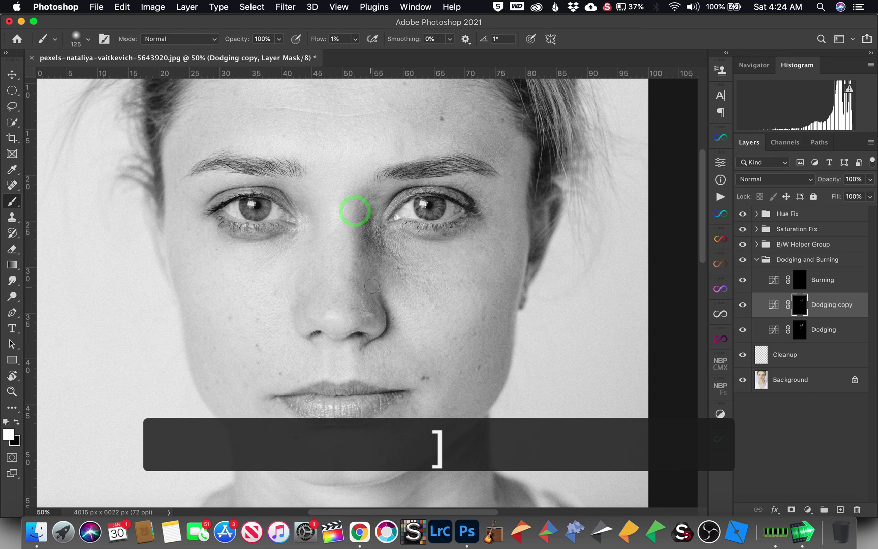
pyautogui.click(359, 285)
pyautogui.click(359, 279)
pyautogui.click(364, 250)
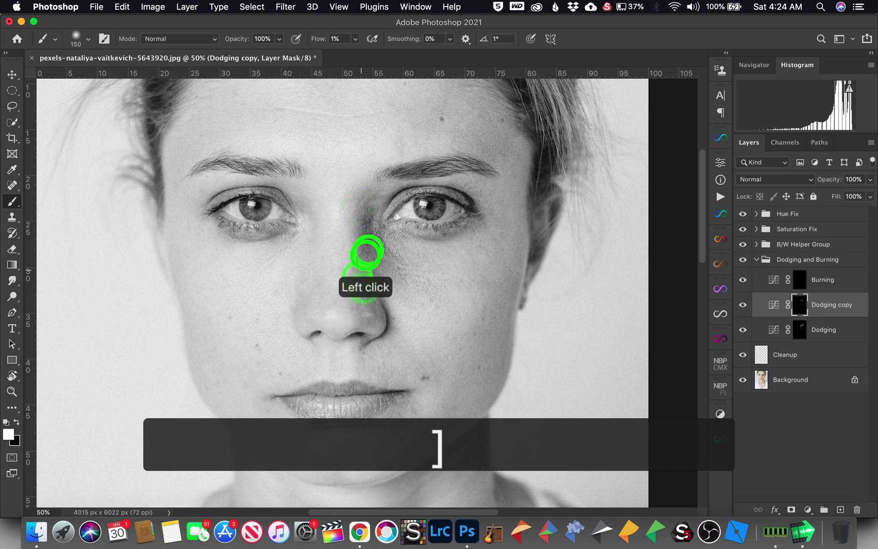
pyautogui.click(376, 240)
pyautogui.click(384, 212)
# Dodge the bruise just below the inner eye corner, starting with a brush of 125
pyautogui.press('[')
pyautogui.press('[')
pyautogui.press('[')
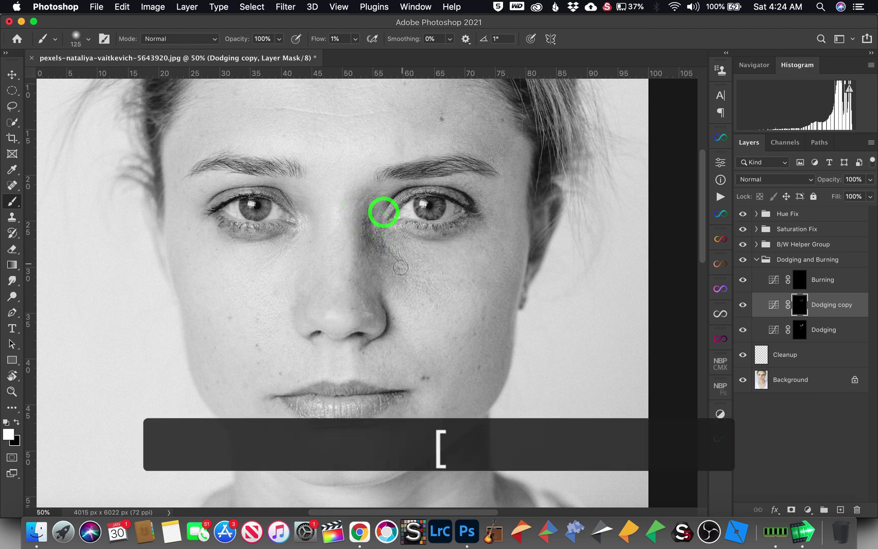
pyautogui.click(387, 260)
pyautogui.press(']')
pyautogui.click(389, 251)
pyautogui.click(382, 257)
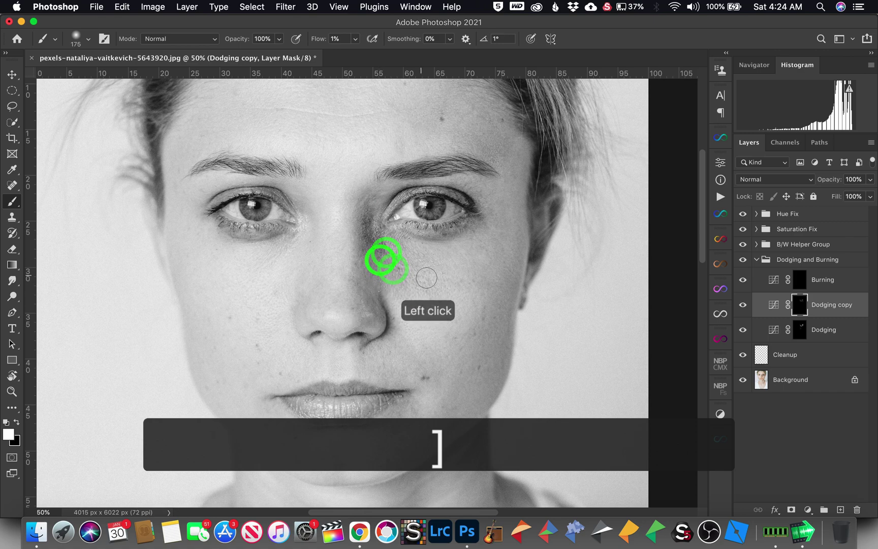
# Extend the dodging from the bruise's lower edge onto the upper cheek with a brush of 175
pyautogui.press(']')
pyautogui.press(']')
pyautogui.press(']')
pyautogui.click(411, 273)
pyautogui.click(384, 257)
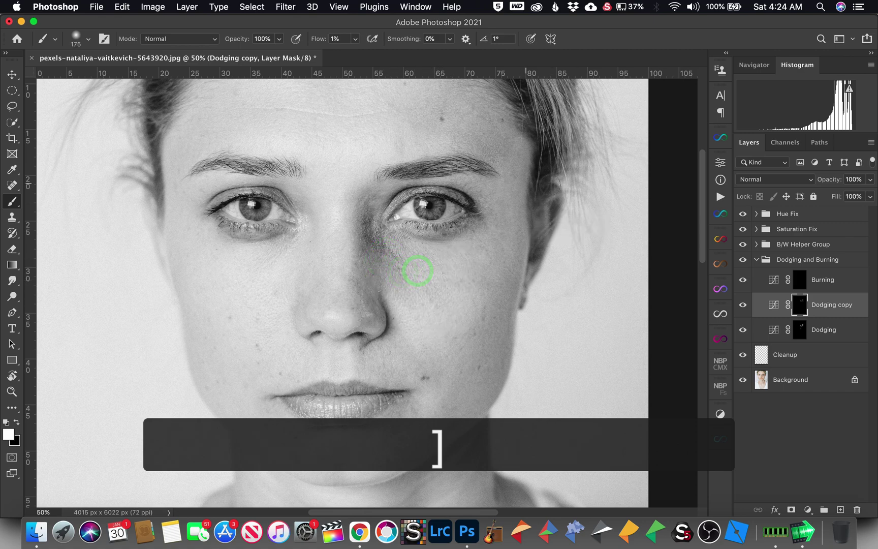
# Dodge the outer eye corner and temple with a brush of 175, and the mid cheek with one of 150
pyautogui.click(468, 207)
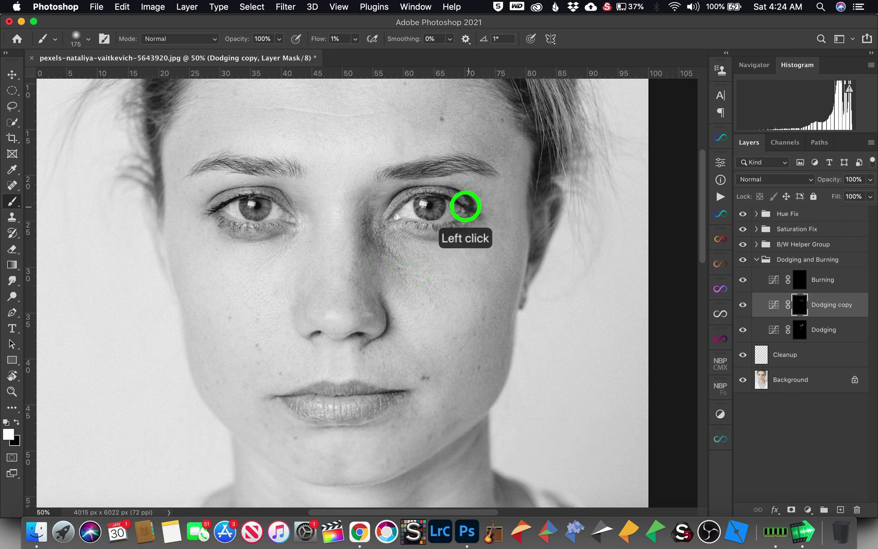
pyautogui.click(464, 195)
pyautogui.click(506, 196)
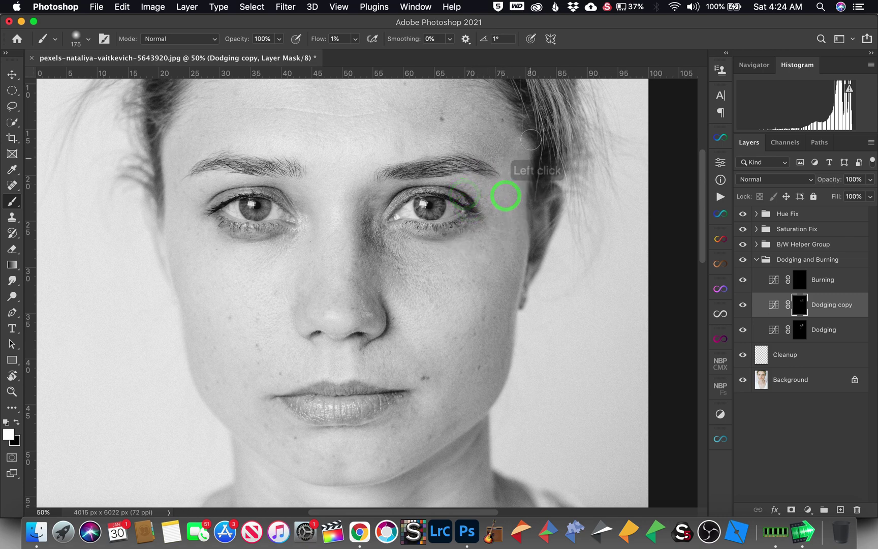
pyautogui.press('[')
pyautogui.click(480, 284)
pyautogui.click(449, 282)
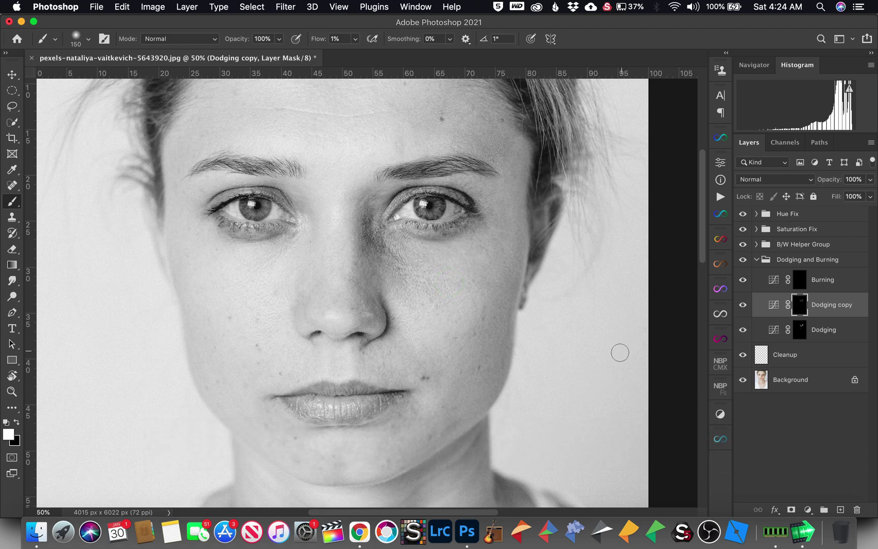
# Duplicate the Dodging copy layer and fill the duplicate's mask with black at 100% opacity
pyautogui.press('super+j')
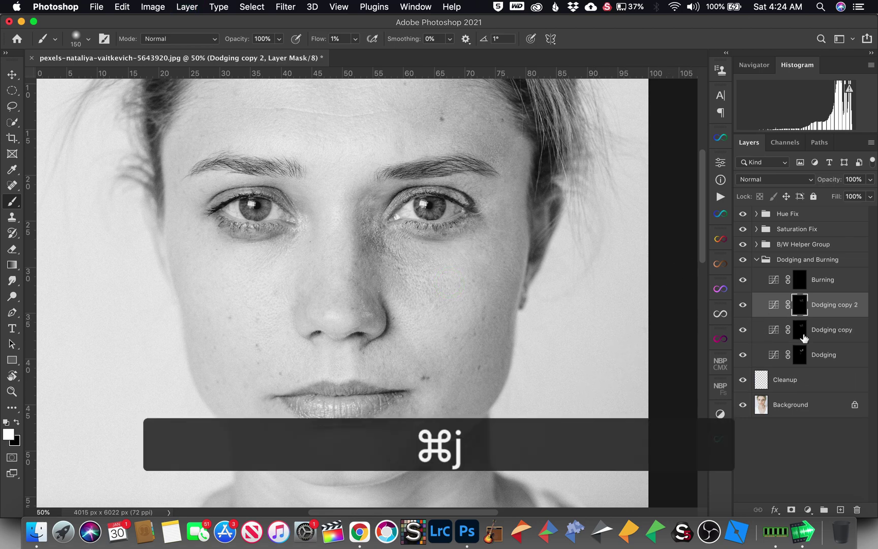
pyautogui.hotkey('shift', 'BackSpace')
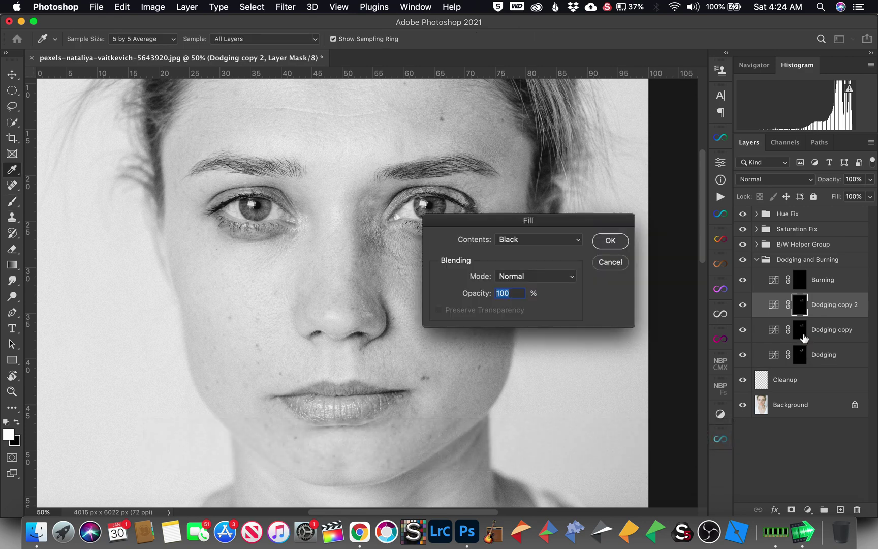
pyautogui.press('Return')
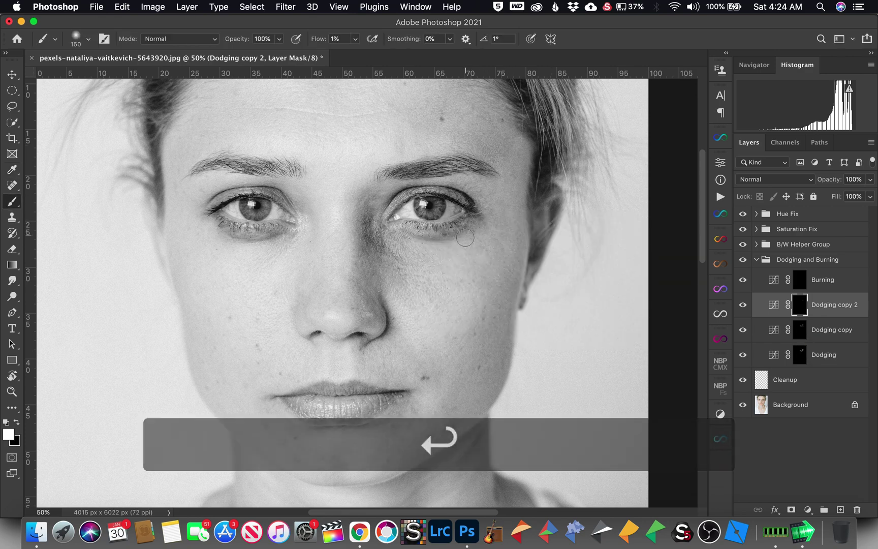
# Dodge on the new layer's mask from the upper cheek toward the inner eye corner with a brush of 175
pyautogui.press(']')
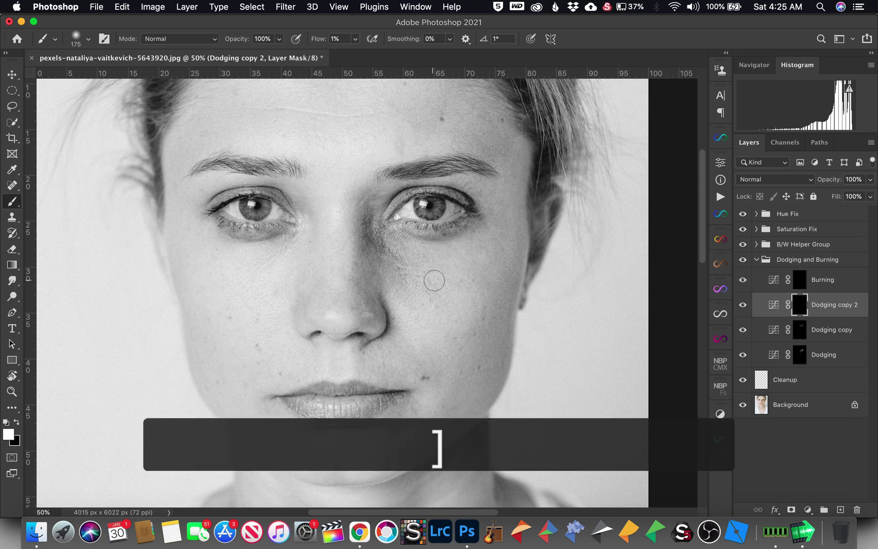
pyautogui.moveTo(438, 291)
pyautogui.mouseDown()
pyautogui.moveTo(404, 281)
pyautogui.moveTo(398, 262)
pyautogui.moveTo(396, 282)
pyautogui.moveTo(375, 236)
pyautogui.mouseUp()
pyautogui.press('[')
pyautogui.press('[')
# Dodge the dark patches between the nose bridge and inner eye corner at 200% zoom, stepping the brush down from 150 to 45
pyautogui.press('z')
pyautogui.click(386, 238)
pyautogui.click(367, 239)
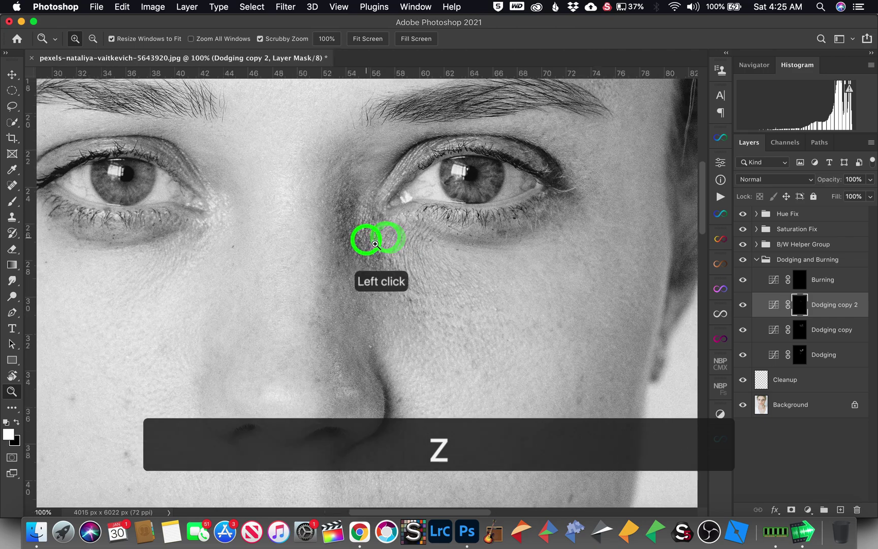
pyautogui.click(378, 296)
pyautogui.moveTo(378, 296); pyautogui.dragTo(433, 373)
pyautogui.press('b')
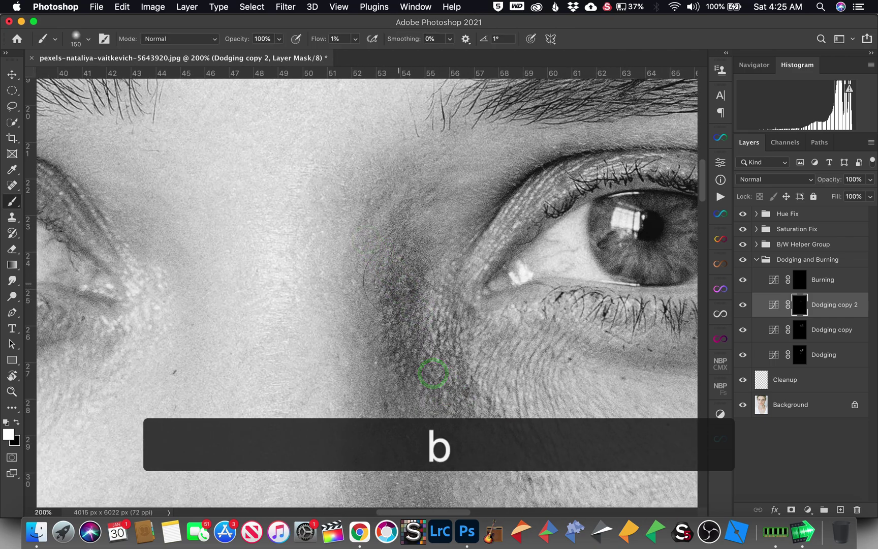
pyautogui.press('[')
pyautogui.moveTo(390, 323)
pyautogui.mouseDown()
pyautogui.moveTo(403, 268)
pyautogui.moveTo(388, 332)
pyautogui.moveTo(406, 372)
pyautogui.moveTo(402, 339)
pyautogui.moveTo(451, 397)
pyautogui.moveTo(399, 329)
pyautogui.moveTo(414, 282)
pyautogui.mouseUp()
pyautogui.press('[')
pyautogui.press('[')
pyautogui.press('[')
pyautogui.press('[')
pyautogui.press('[')
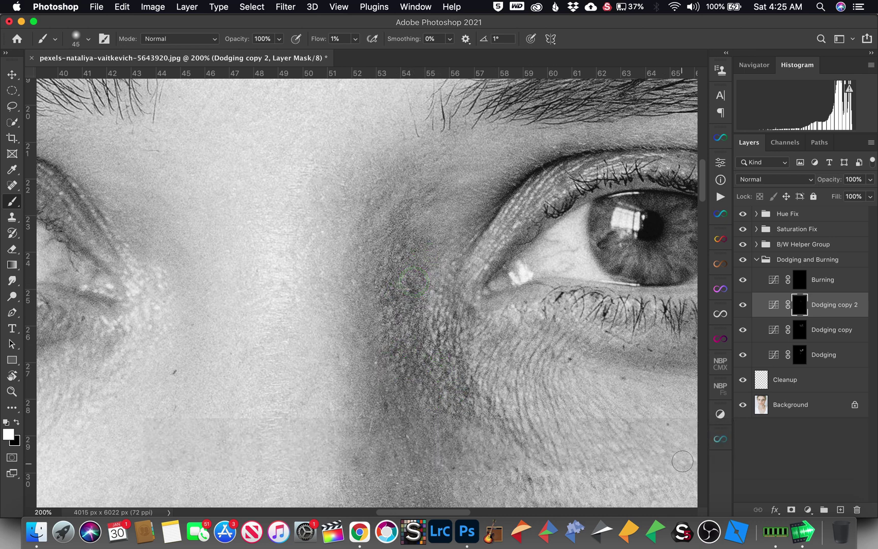
# Dodge at 66.7% zoom from beside the nose bridge down past the inner eye corner, starting with a brush of 100
pyautogui.moveTo(549, 412); pyautogui.dragTo(542, 176)
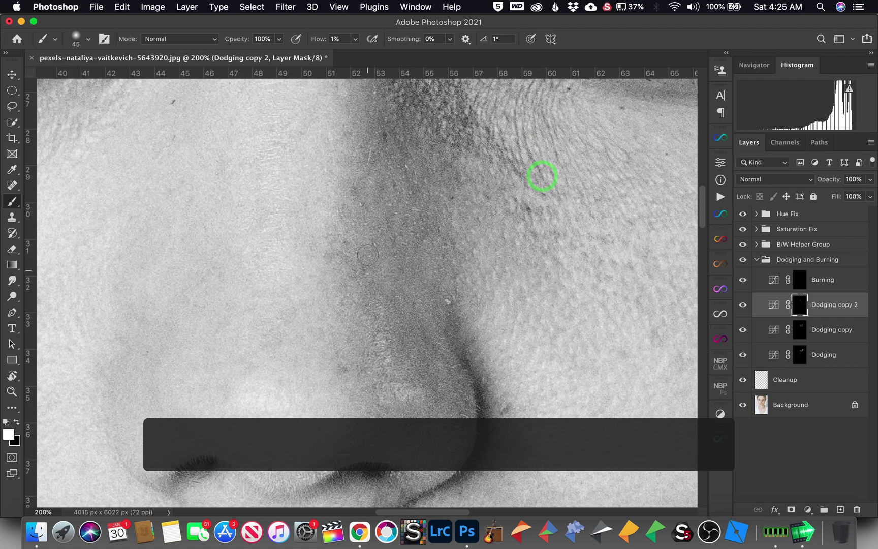
pyautogui.moveTo(365, 244)
pyautogui.mouseDown()
pyautogui.moveTo(357, 289)
pyautogui.moveTo(372, 382)
pyautogui.mouseUp()
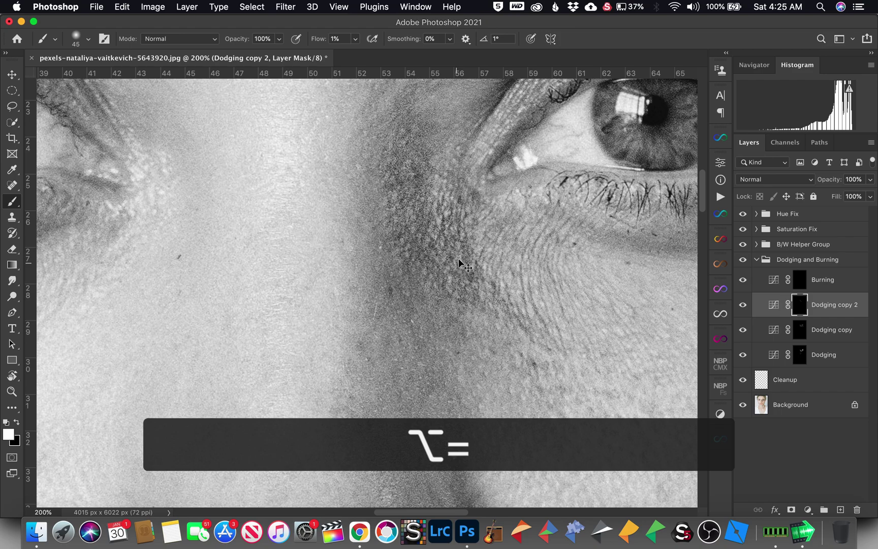
pyautogui.press('super+equal')
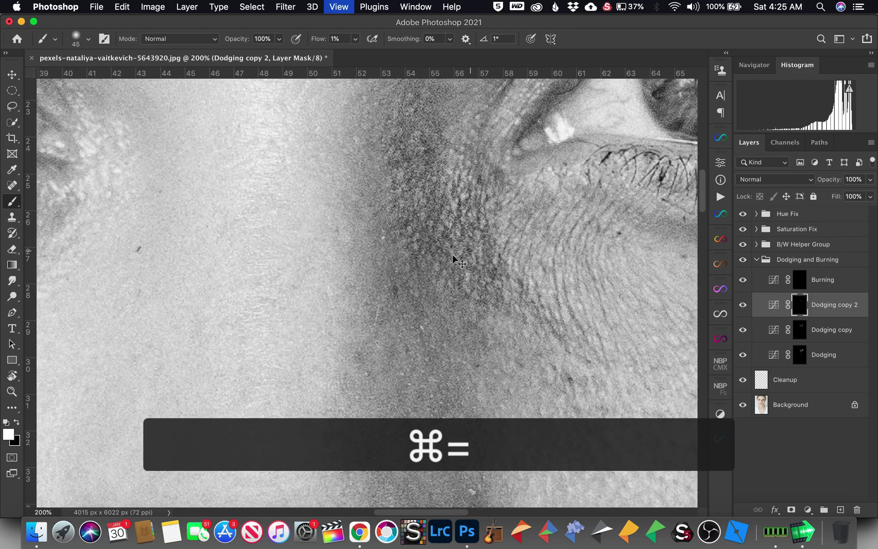
pyautogui.press('super+minus')
pyautogui.press('super+minus')
pyautogui.press('super+minus')
pyautogui.press('super+minus')
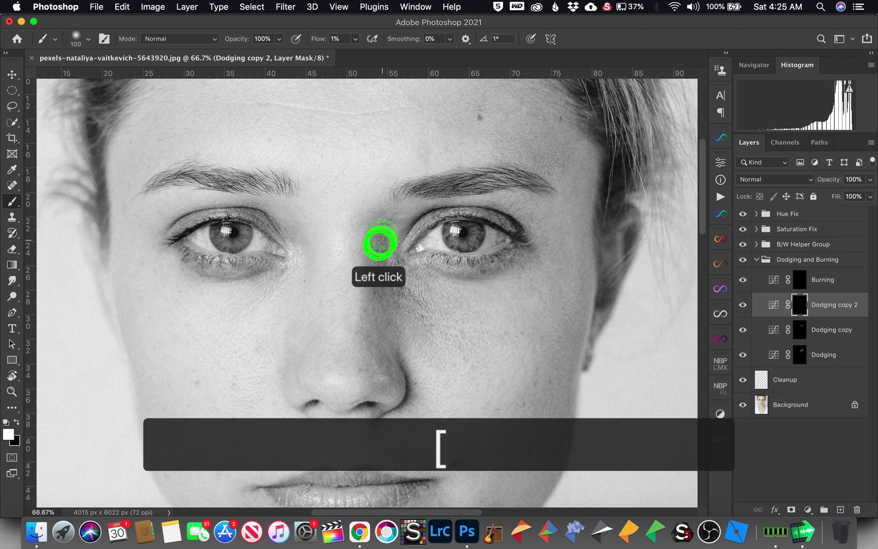
pyautogui.moveTo(379, 243)
pyautogui.mouseDown()
pyautogui.moveTo(382, 231)
pyautogui.moveTo(374, 262)
pyautogui.moveTo(382, 290)
pyautogui.moveTo(386, 268)
pyautogui.moveTo(405, 297)
pyautogui.mouseUp()
pyautogui.press('[')
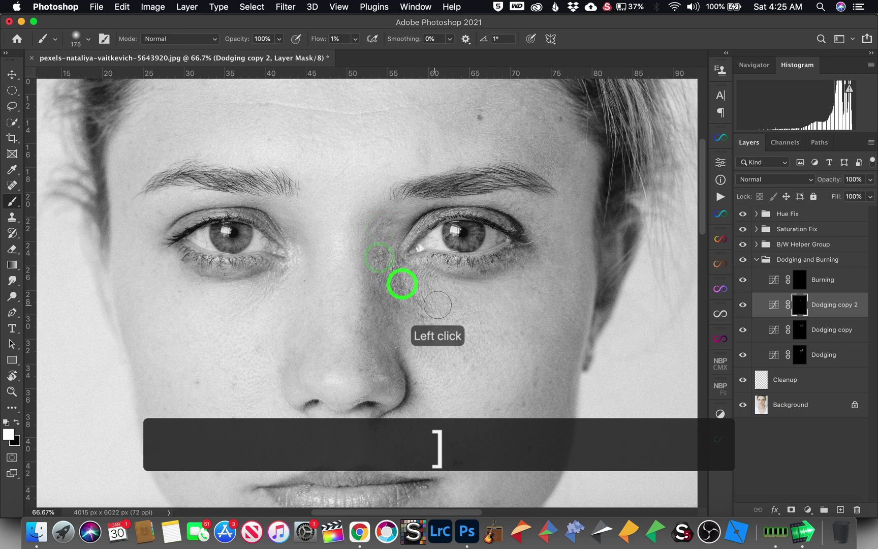
# Dodge the bruise beneath the inner eye corner and beside the nose with brushes of 175 and 125
pyautogui.click(406, 288)
pyautogui.press(']')
pyautogui.press(']')
pyautogui.press(']')
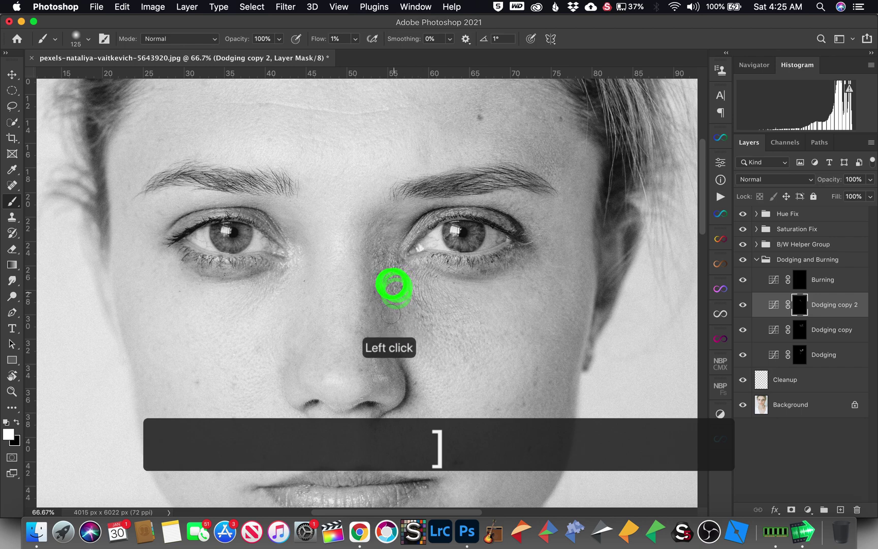
pyautogui.click(382, 285)
# Dodge small dark spots along the side of the nose bridge and around the inner eye corner with brushes of 90 and 70
pyautogui.press('[')
pyautogui.press('[')
pyautogui.click(374, 267)
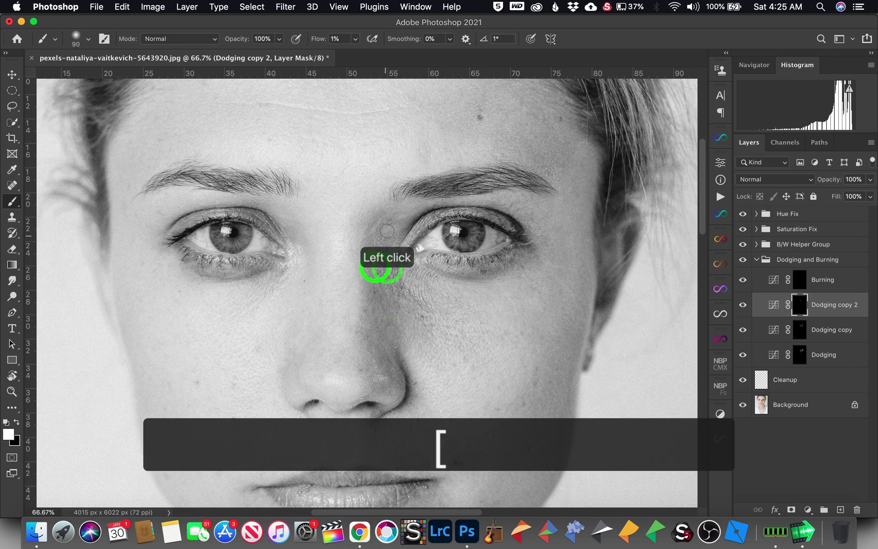
pyautogui.click(401, 221)
pyautogui.press(']')
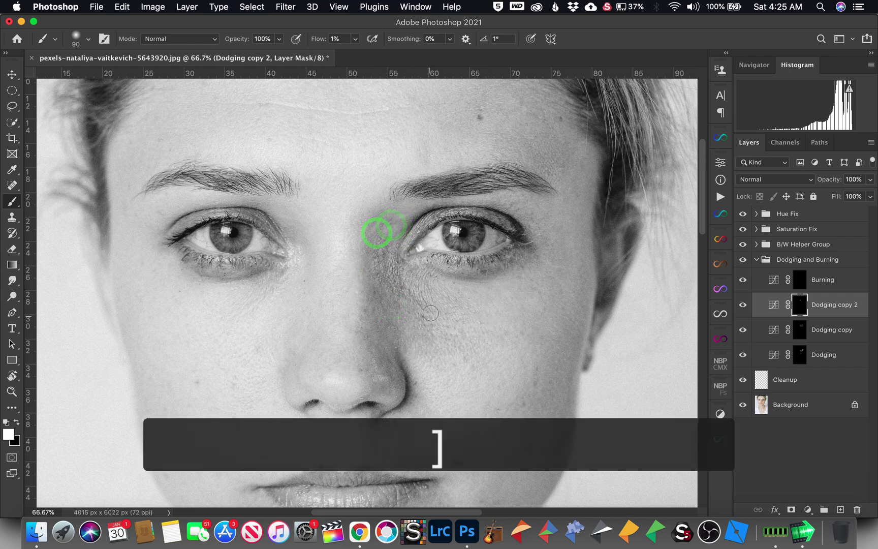
pyautogui.click(402, 283)
pyautogui.click(398, 281)
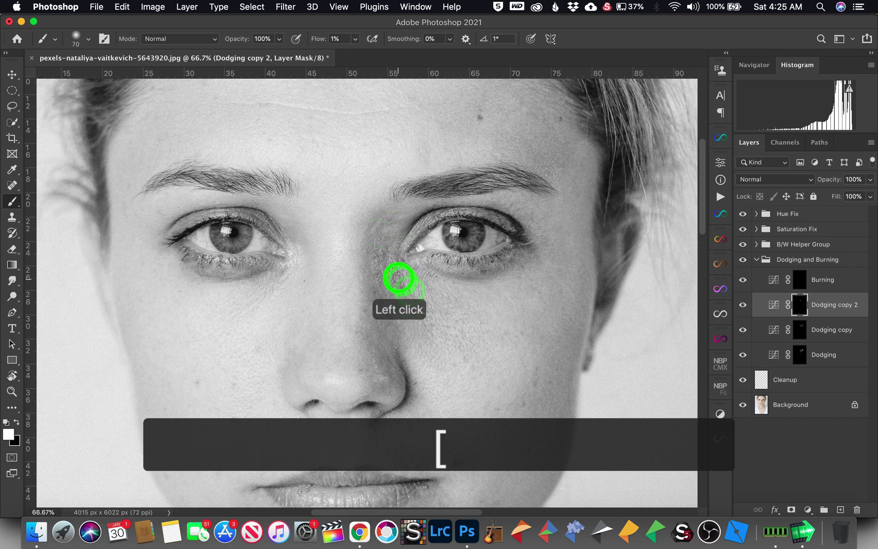
# Dodge around the bruised eye's outer corner, enlarging the brush from 90 to 200
pyautogui.press(']')
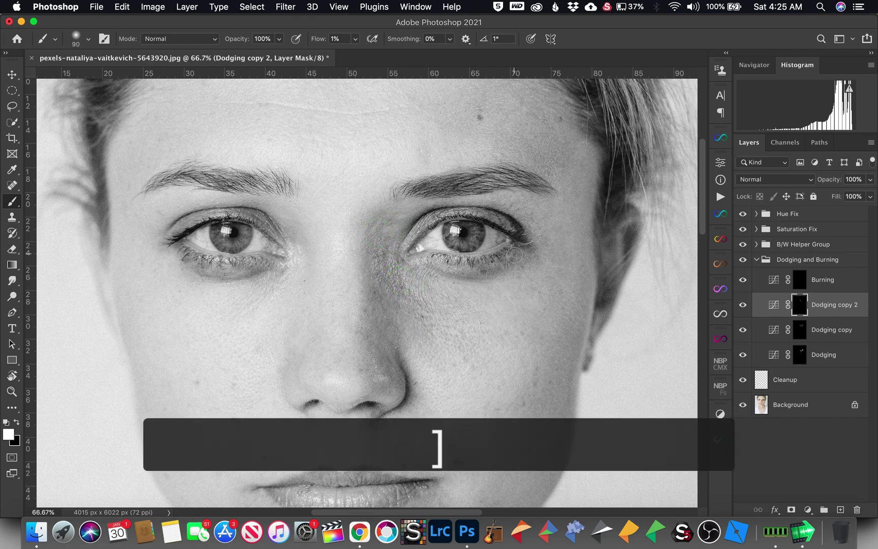
pyautogui.click(522, 243)
pyautogui.press(']')
pyautogui.click(518, 235)
pyautogui.click(527, 230)
pyautogui.click(537, 248)
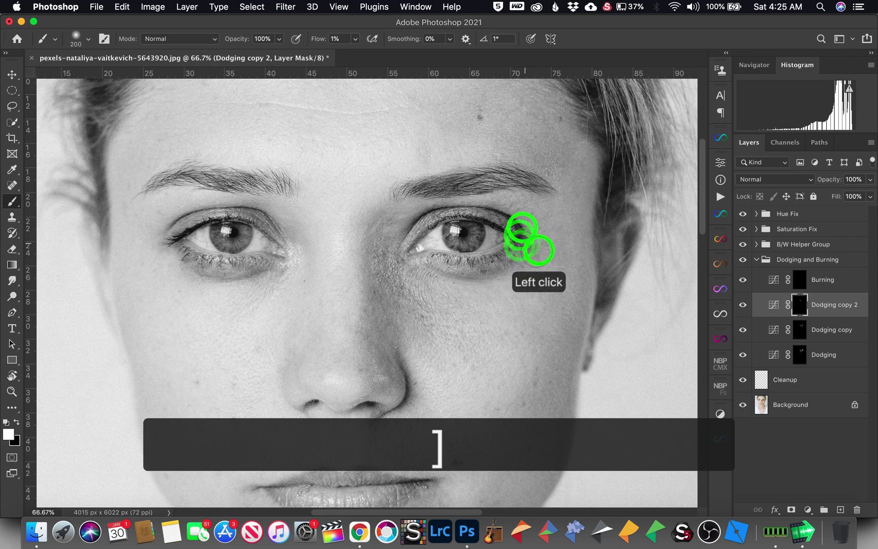
# Dodge the area between the outer eye corner and the brow's outer end, enlarging the brush from 200 to 250
pyautogui.click(519, 220)
pyautogui.click(506, 208)
pyautogui.press(']')
pyautogui.click(533, 210)
pyautogui.click(537, 216)
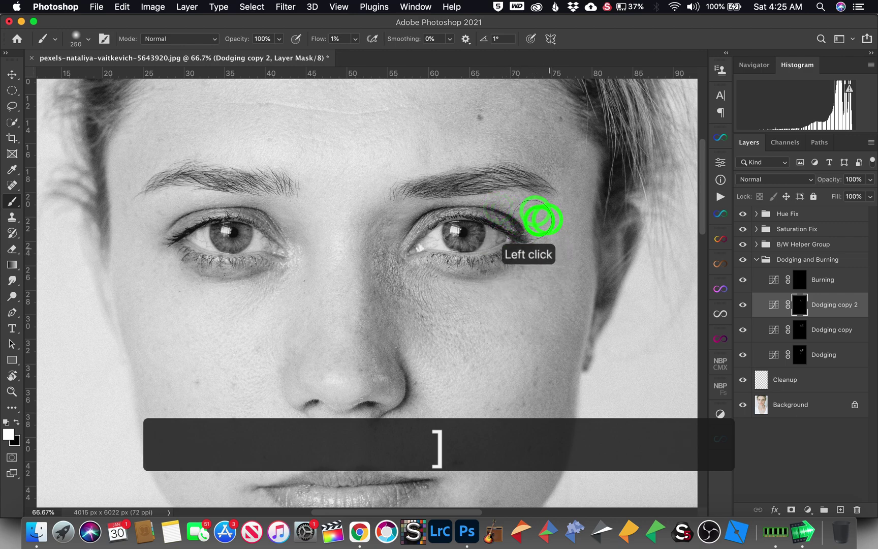
pyautogui.click(541, 219)
# Dodge below the outer lower lashes and along the outer upper eyelid, reducing the brush to 70 and 80
pyautogui.press('[')
pyautogui.click(494, 265)
pyautogui.press('[')
pyautogui.press('[')
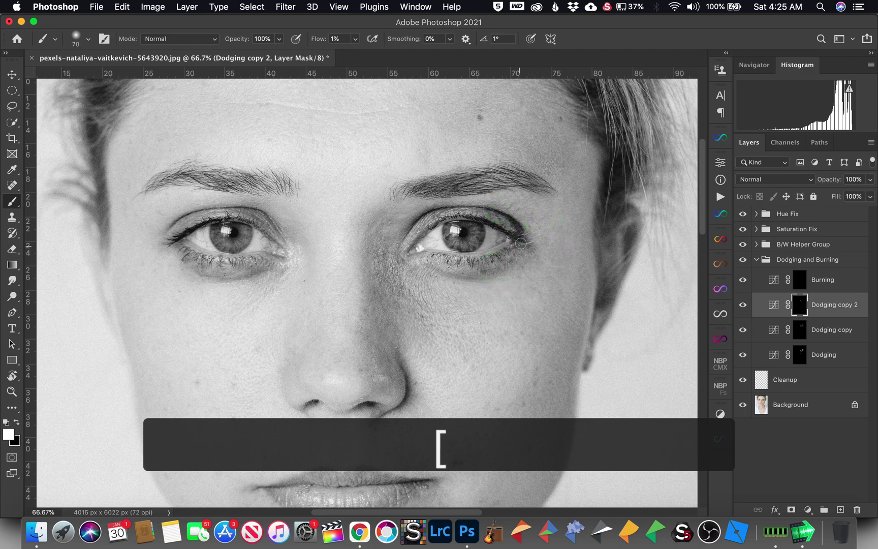
pyautogui.press(']')
pyautogui.click(516, 232)
pyautogui.click(499, 217)
pyautogui.click(499, 220)
pyautogui.click(508, 227)
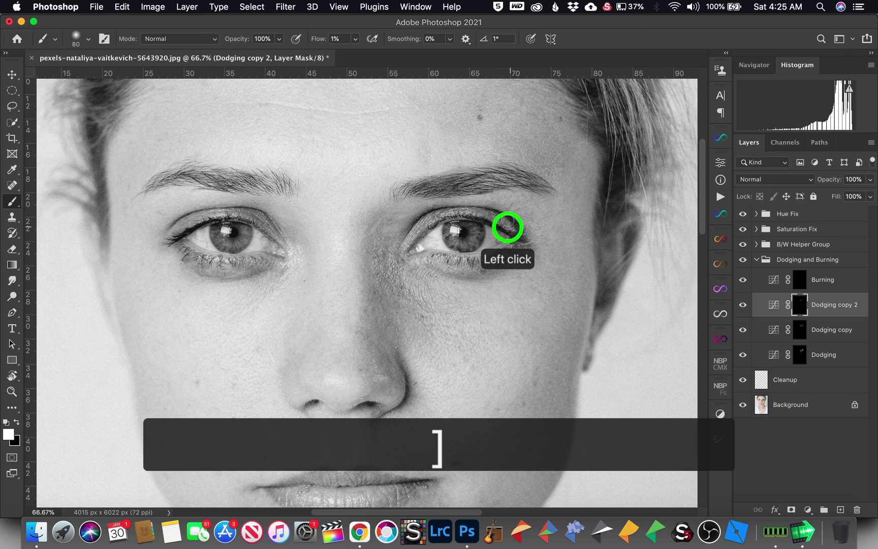
pyautogui.press('[')
pyautogui.click(506, 210)
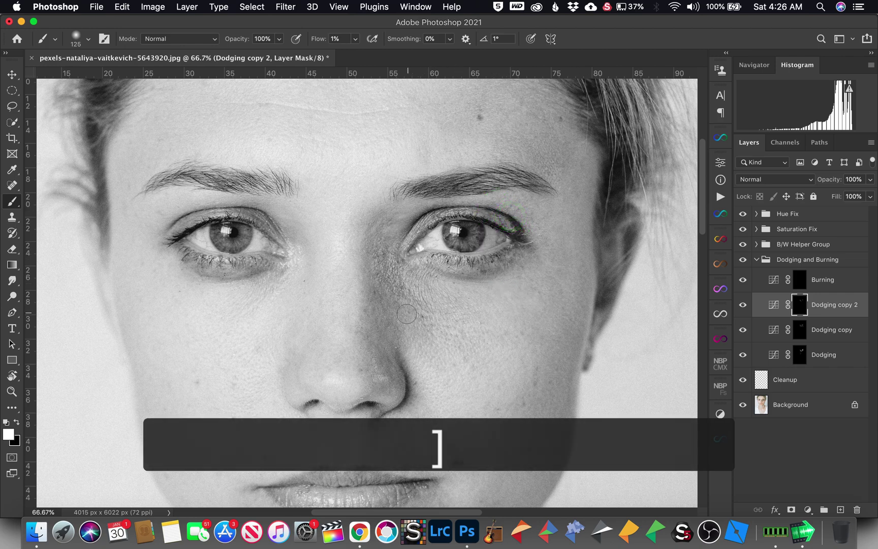
# Blend the dodging below the inner eye corner and beside the nose, varying the brush between 125 and 300
pyautogui.click(402, 298)
pyautogui.click(391, 275)
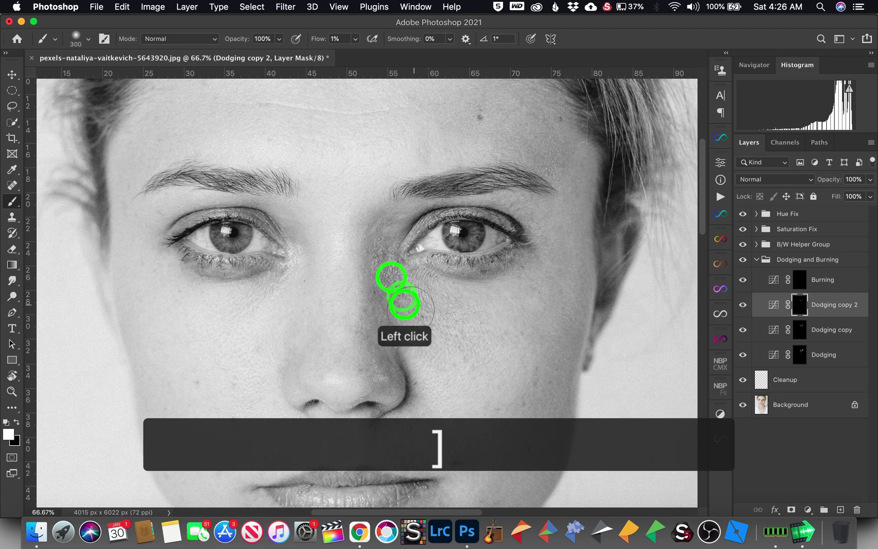
pyautogui.press('[')
pyautogui.press('[')
pyautogui.press('[')
pyautogui.click(378, 258)
# Burn between the bruised eye's inner corner and the brow on the Burning layer's mask, reducing the brush to 30
pyautogui.press('z')
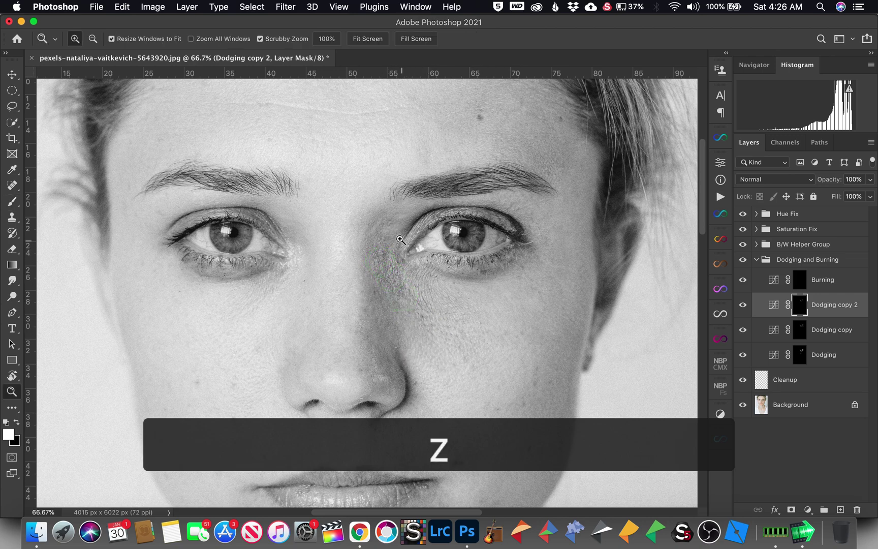
pyautogui.click(379, 226)
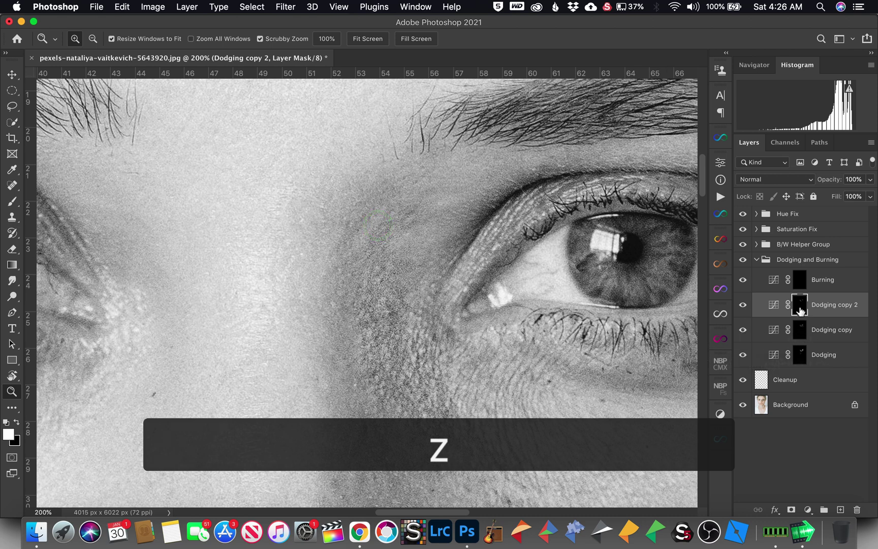
pyautogui.click(800, 280)
pyautogui.press('b')
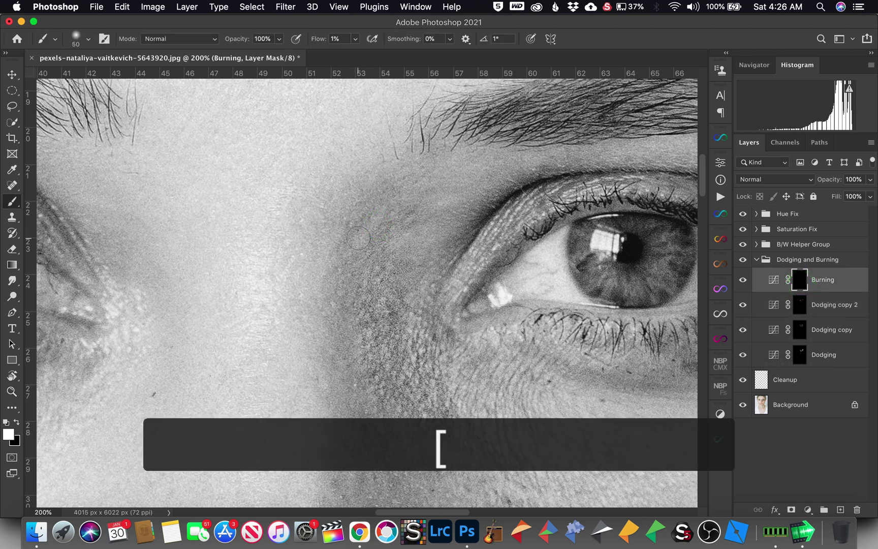
pyautogui.moveTo(367, 225)
pyautogui.mouseDown()
pyautogui.moveTo(351, 245)
pyautogui.moveTo(355, 231)
pyautogui.moveTo(476, 206)
pyautogui.mouseUp()
pyautogui.press('super+minus')
pyautogui.press('super+minus')
pyautogui.press('super+minus')
pyautogui.press('super+minus')
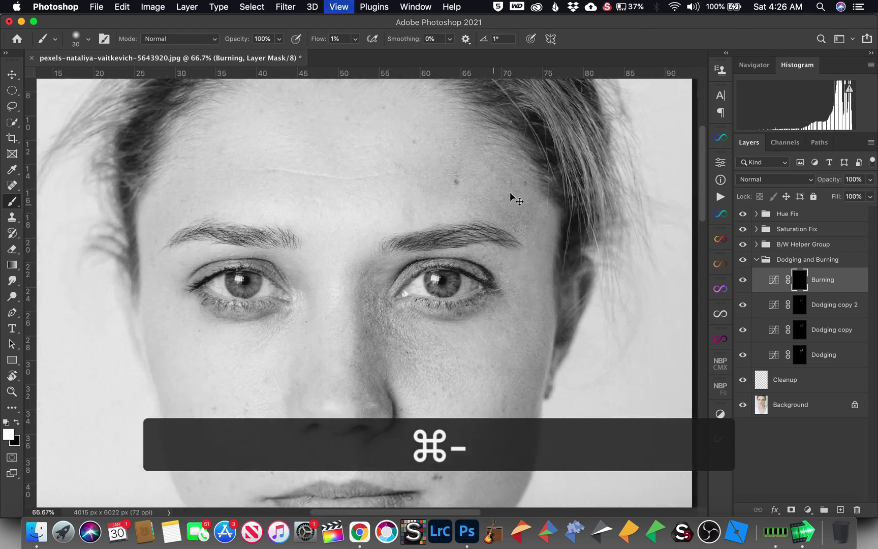
pyautogui.press('super+minus')
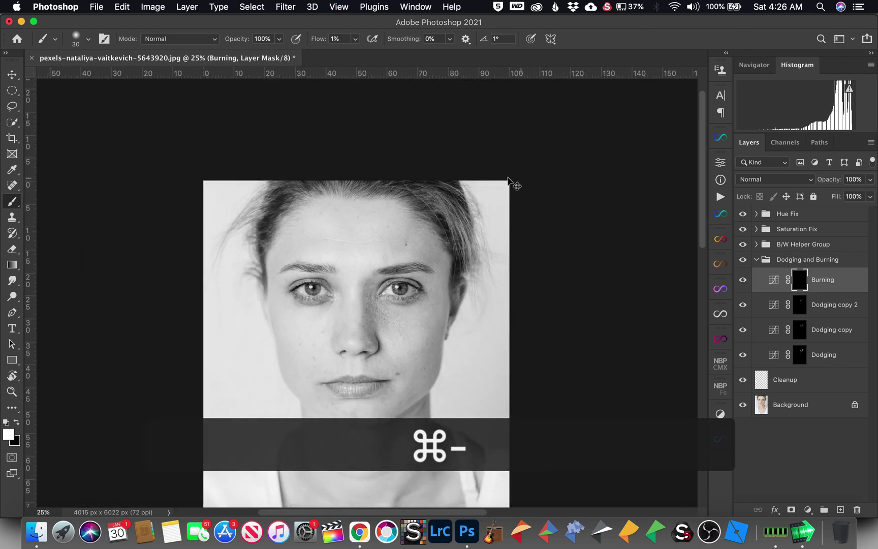
# Dodge around the bruised eye's inner corner and the upper cheek on the Dodging copy 2 mask with a size 300 brush
pyautogui.press('z')
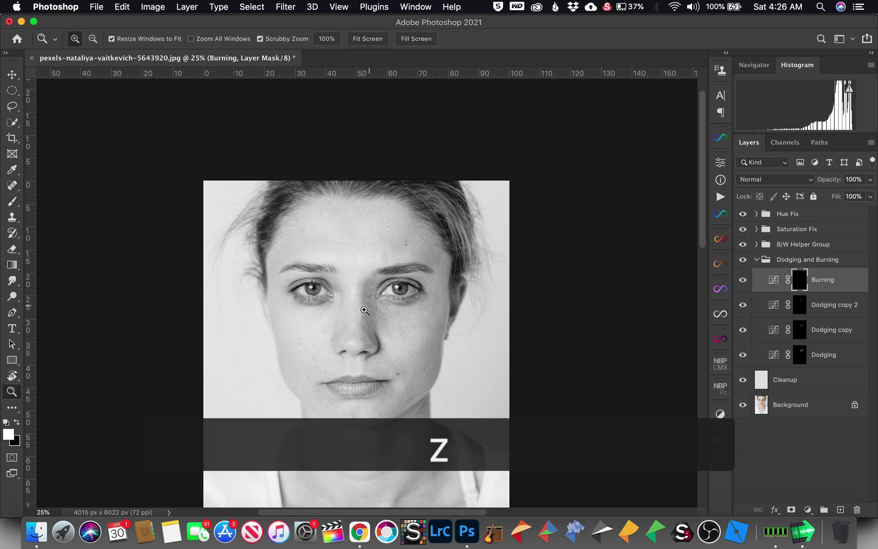
pyautogui.click(367, 318)
pyautogui.click(367, 317)
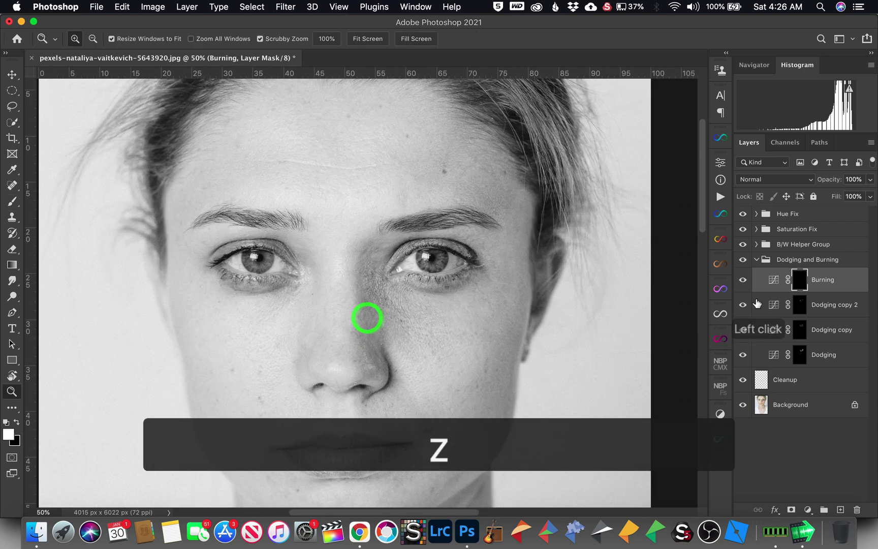
pyautogui.click(796, 305)
pyautogui.press('b')
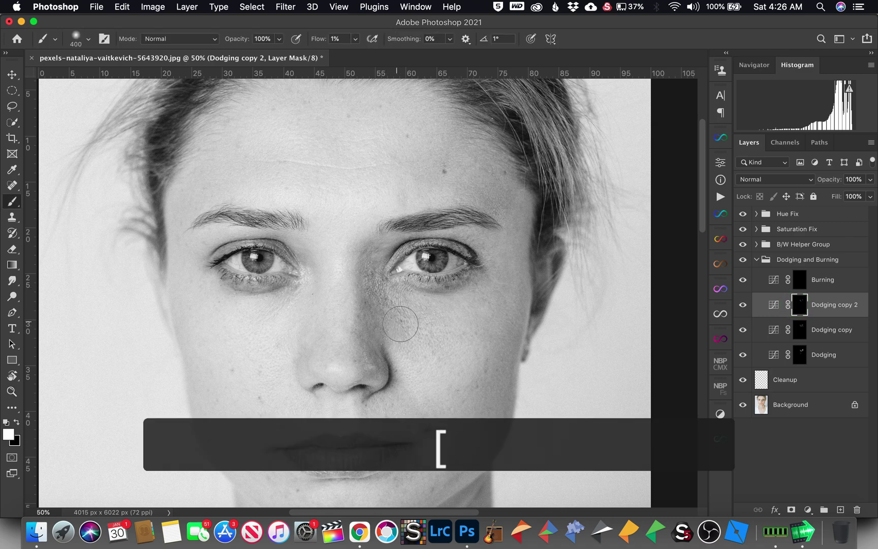
pyautogui.click(377, 258)
pyautogui.click(364, 297)
pyautogui.click(373, 253)
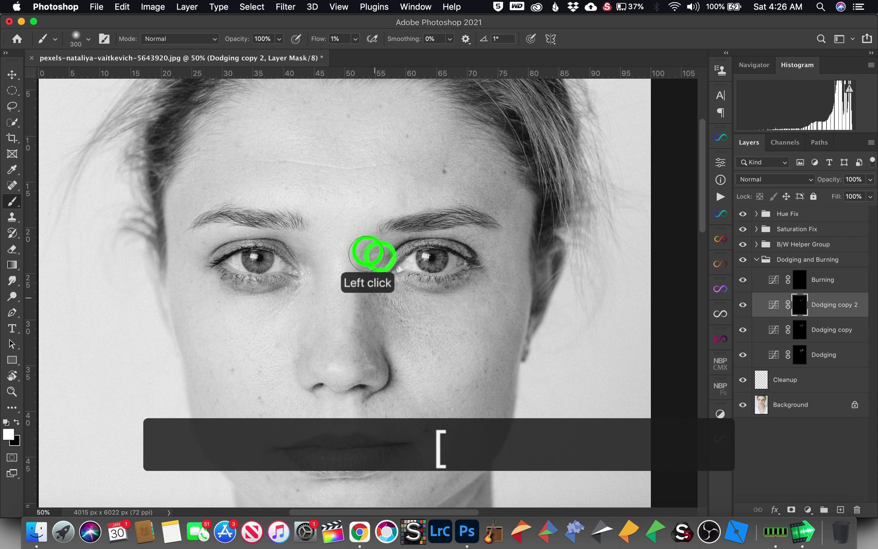
pyautogui.click(371, 262)
pyautogui.click(416, 313)
pyautogui.click(383, 283)
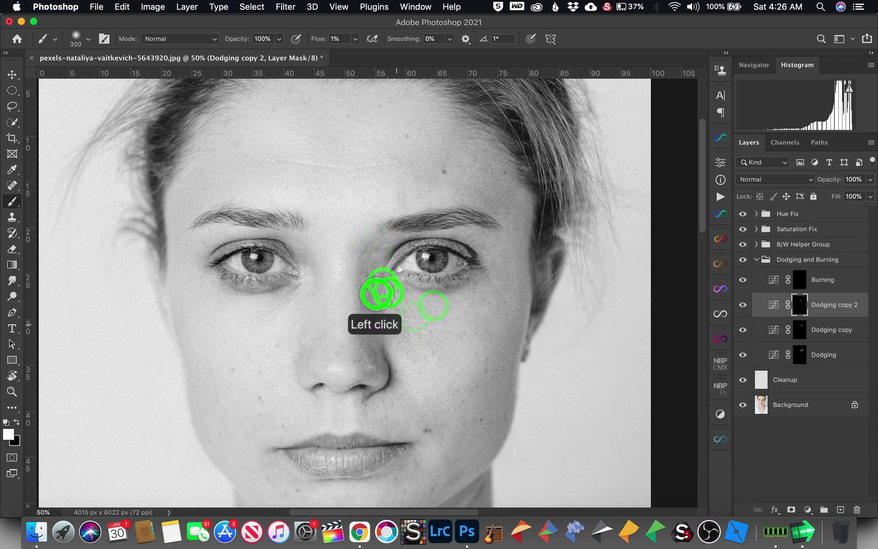
# Dodge below the inner eye corner and along the upper nose bridge with the brush reduced to 125
pyautogui.press('[')
pyautogui.press('[')
pyautogui.press('[')
pyautogui.press('[')
pyautogui.press('[')
pyautogui.click(390, 309)
pyautogui.click(374, 276)
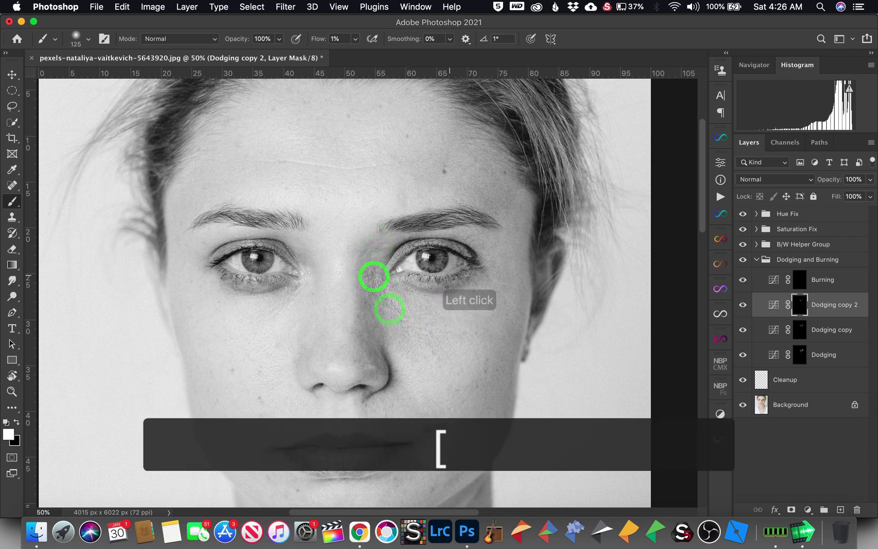
pyautogui.click(363, 261)
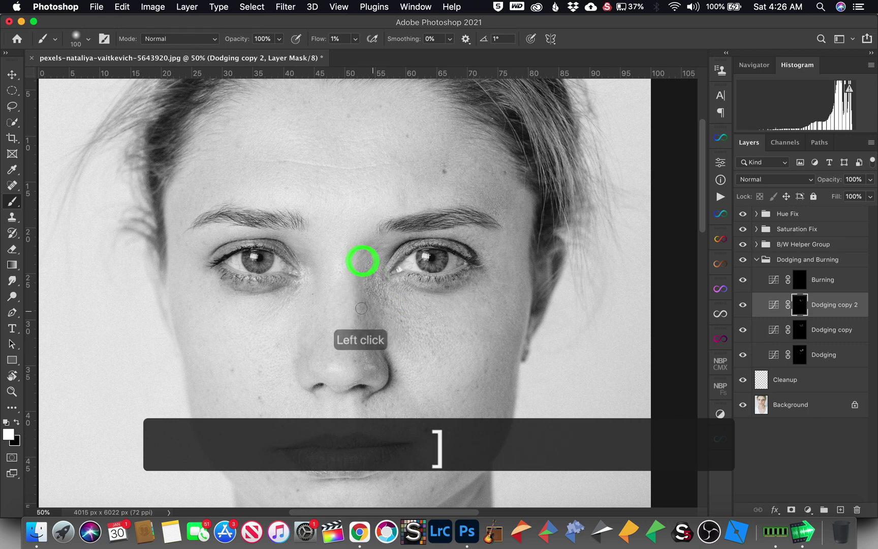
# Dodge the shaded side of the nose down to the nostril, using brush sizes 125 and 100
pyautogui.press(']')
pyautogui.press(']')
pyautogui.press(']')
pyautogui.click(387, 343)
pyautogui.click(378, 326)
pyautogui.press(']')
pyautogui.click(372, 356)
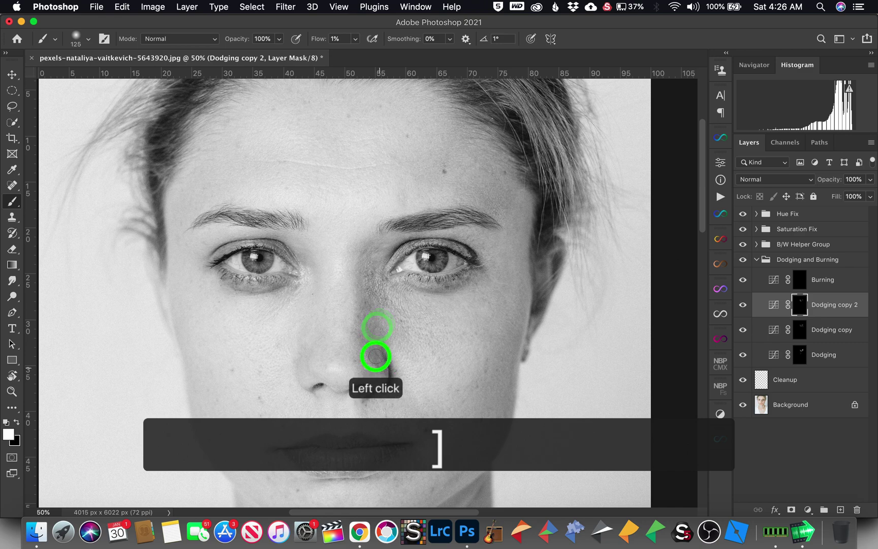
pyautogui.press('[')
pyautogui.click(370, 353)
pyautogui.click(375, 352)
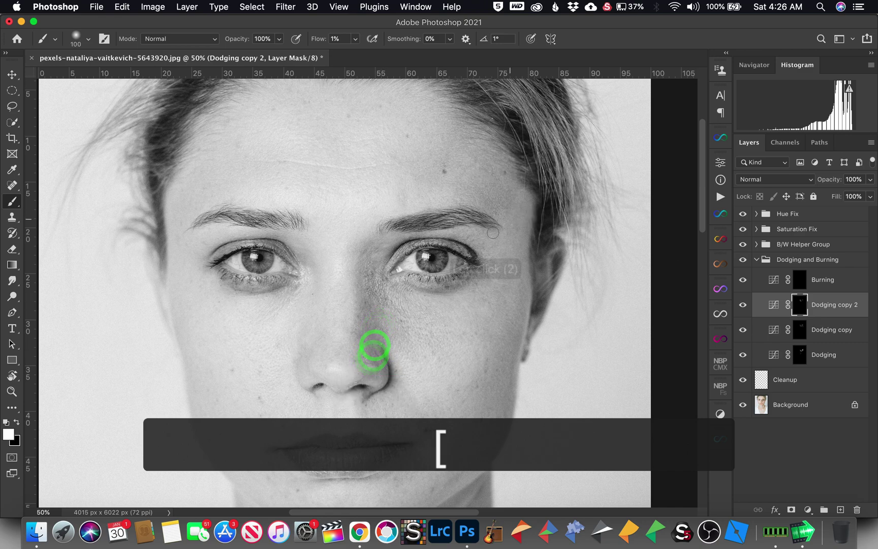
# Dodge fine dark patches on the upper side of the nose below the inner eye corner, reducing the brush to 25
pyautogui.press('[')
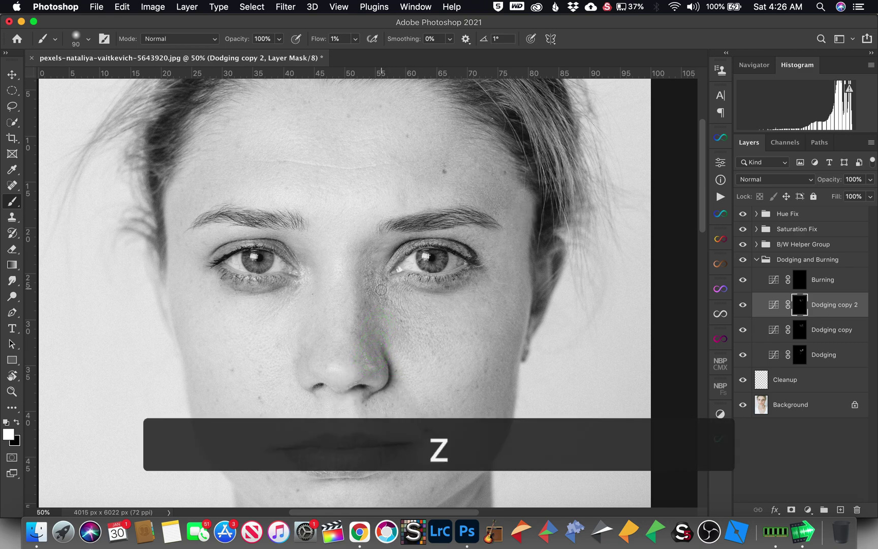
pyautogui.click(379, 282)
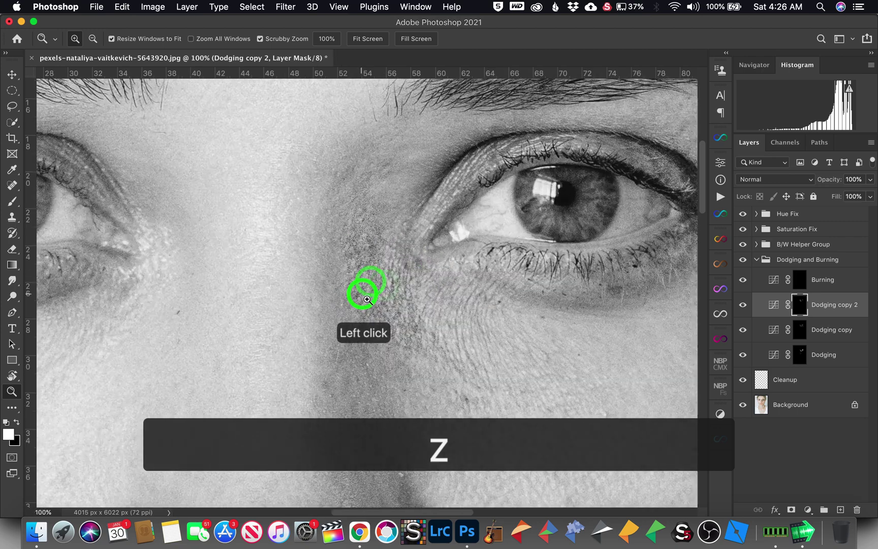
pyautogui.click(361, 292)
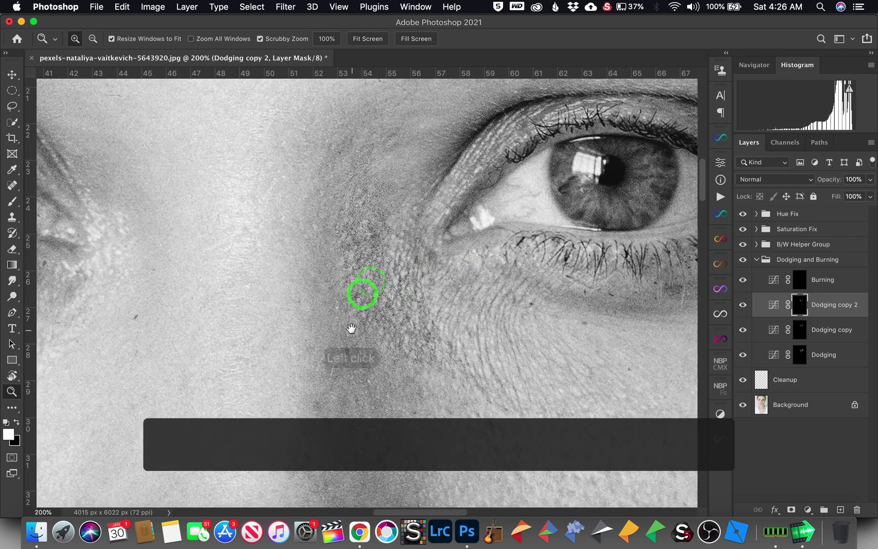
pyautogui.moveTo(351, 328); pyautogui.dragTo(378, 216)
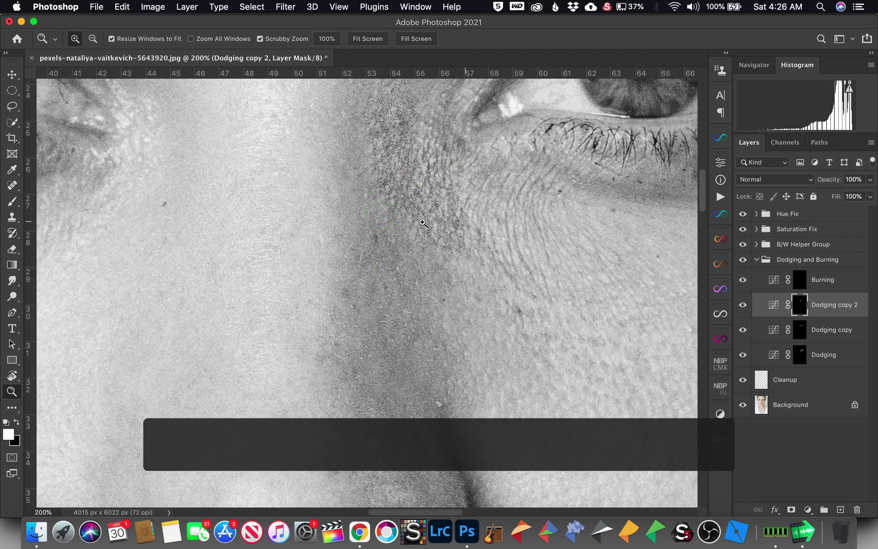
pyautogui.press('b')
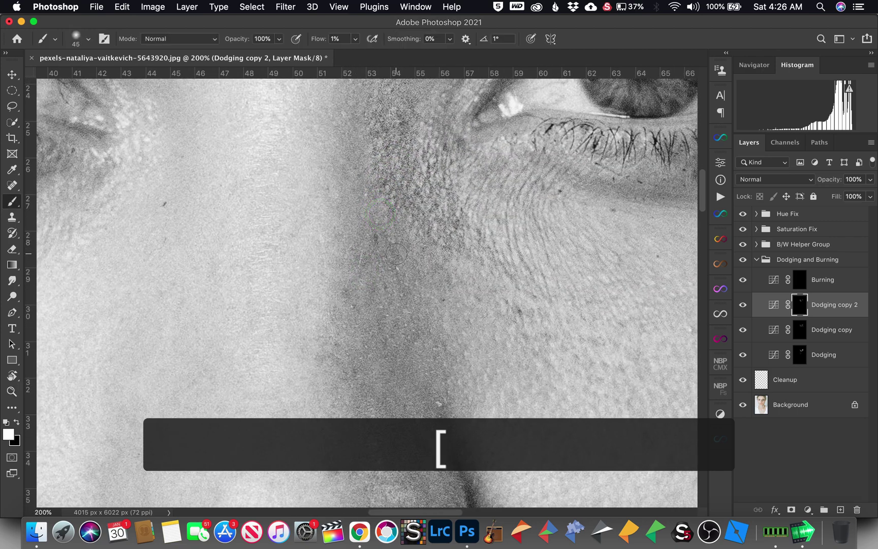
pyautogui.click(395, 255)
pyautogui.click(386, 243)
pyautogui.click(409, 255)
pyautogui.press(']')
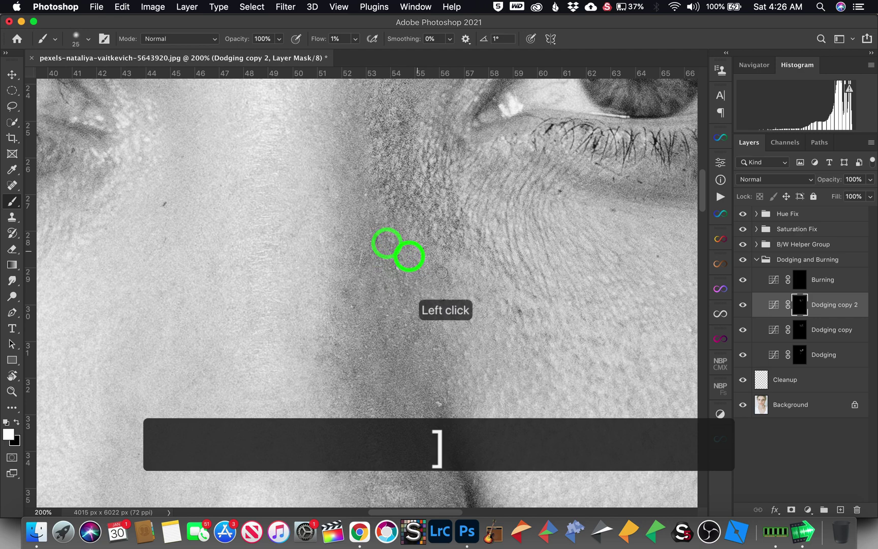
pyautogui.click(432, 270)
pyautogui.click(351, 289)
pyautogui.click(369, 286)
# Dodge further down the shaded middle side of the nose with the brush enlarged to 35
pyautogui.press('[')
pyautogui.press(']')
pyautogui.press(']')
pyautogui.click(369, 300)
pyautogui.click(386, 340)
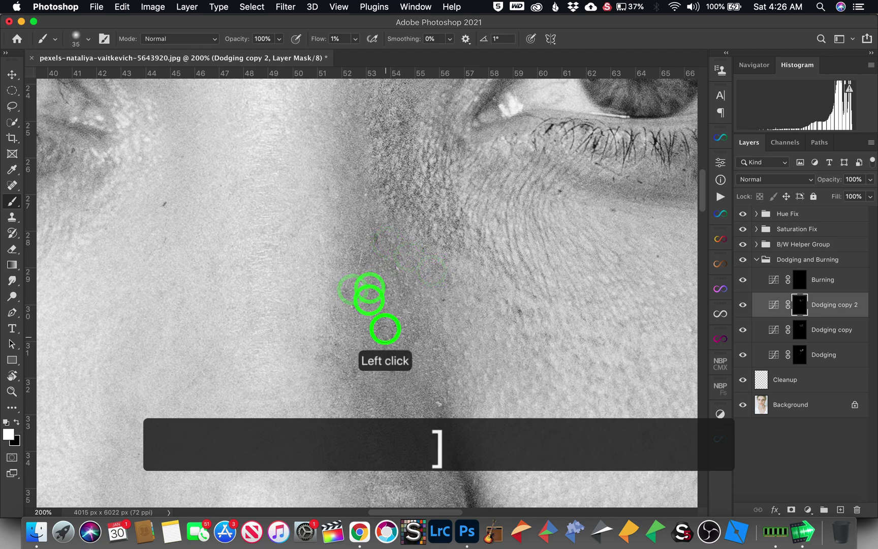
pyautogui.click(405, 343)
pyautogui.click(386, 266)
# Dodge the lower side of the nose above the nostril and along the bridge's shadow edge, using a brush of about 40
pyautogui.scroll(-5, 387, 266)
pyautogui.press('[')
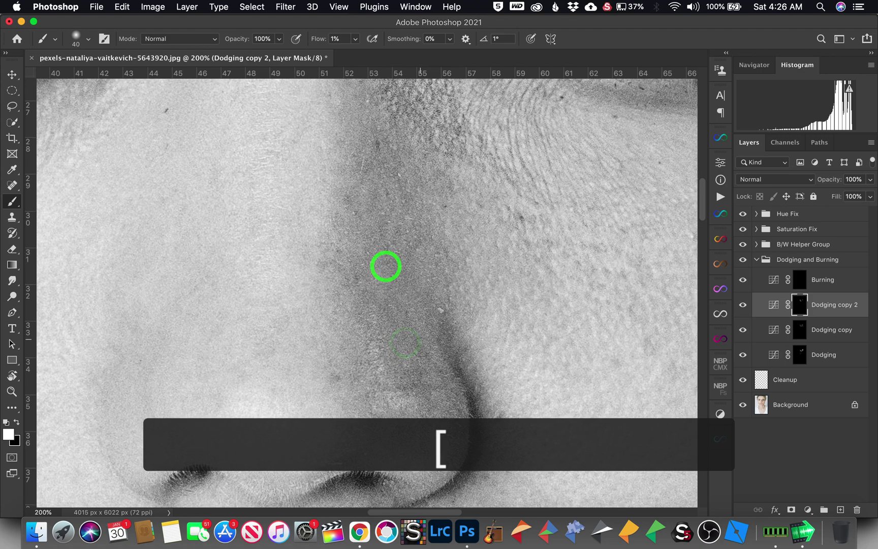
pyautogui.click(420, 346)
pyautogui.press(']')
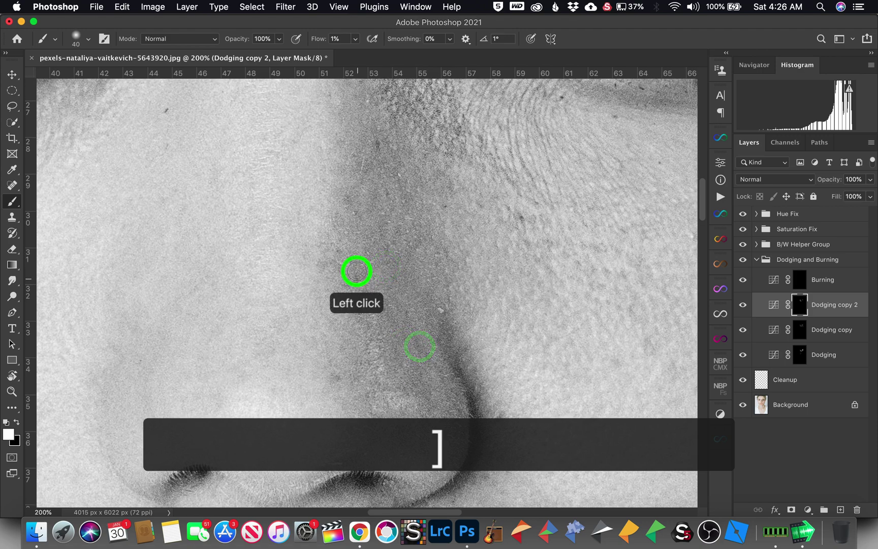
pyautogui.press('[')
pyautogui.click(329, 268)
pyautogui.click(327, 254)
# Dodge the dark patches beside and above the bruised eye's inner corner, varying the brush between 10 and 35
pyautogui.press('space')
pyautogui.moveTo(397, 166); pyautogui.dragTo(381, 362)
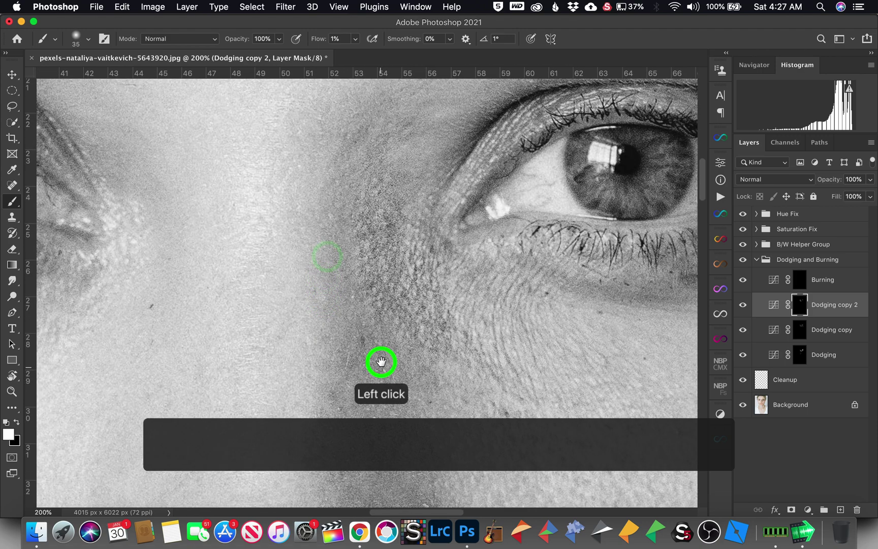
pyautogui.click(364, 130)
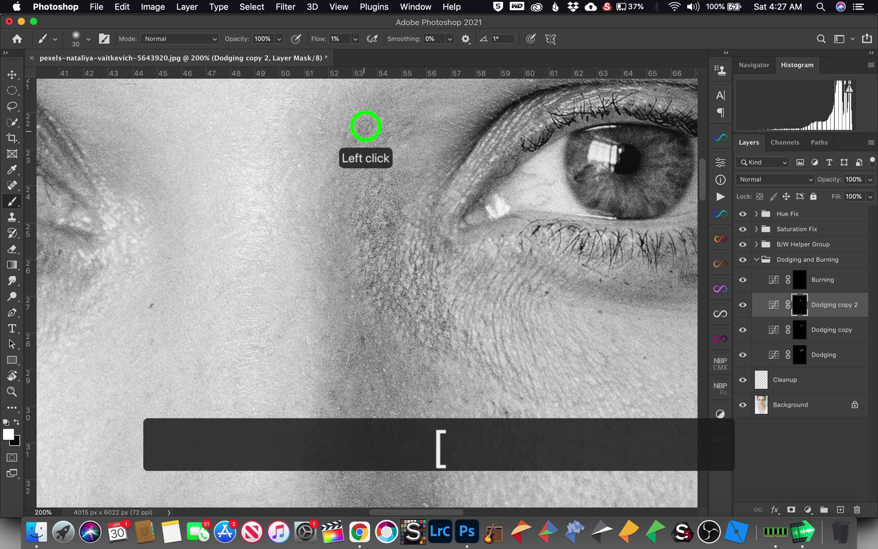
pyautogui.click(342, 147)
pyautogui.click(385, 143)
pyautogui.press('[')
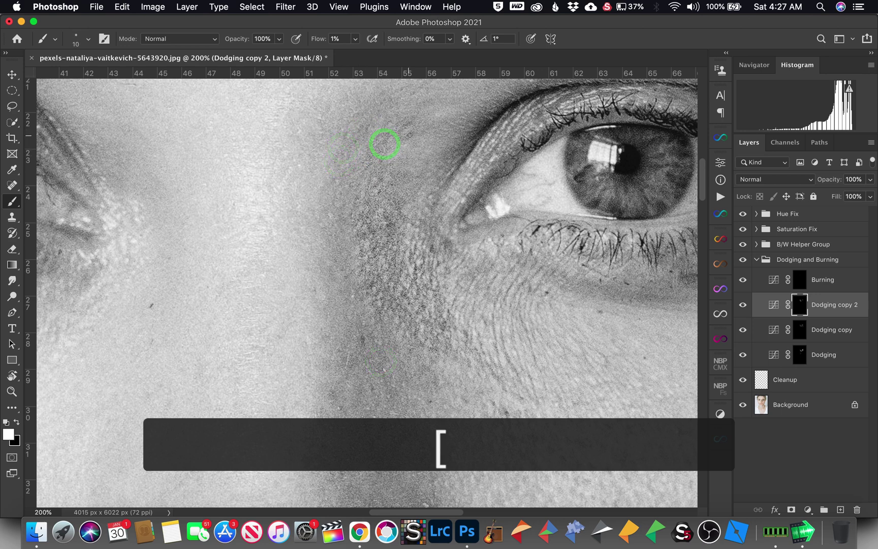
pyautogui.click(397, 132)
pyautogui.press(']')
pyautogui.press(']')
pyautogui.moveTo(386, 191)
pyautogui.mouseDown()
pyautogui.moveTo(394, 206)
pyautogui.moveTo(387, 213)
pyautogui.moveTo(356, 210)
pyautogui.mouseUp()
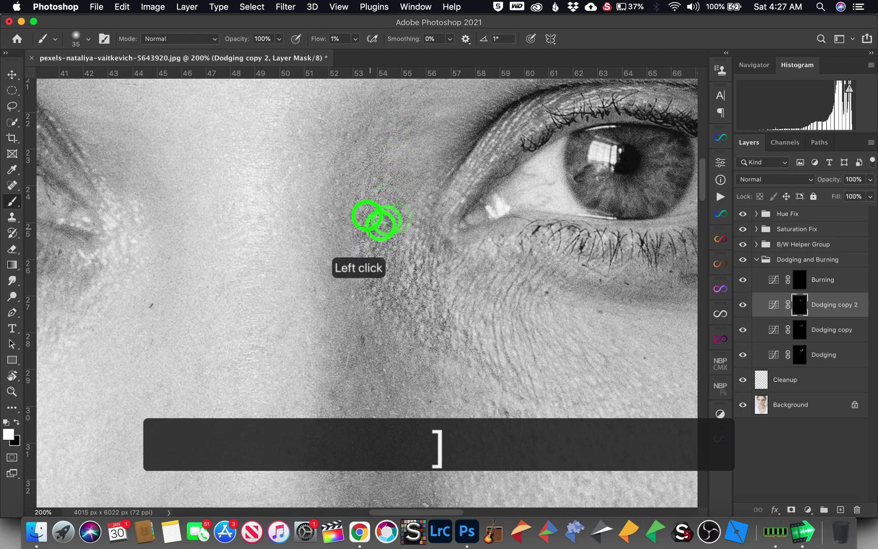
pyautogui.click(495, 151)
# Dodge the forehead above the bruised eye's brow, enlarging the brush from 35
pyautogui.press('super+minus')
pyautogui.press('super+minus')
pyautogui.press('super+minus')
pyautogui.press('super+minus')
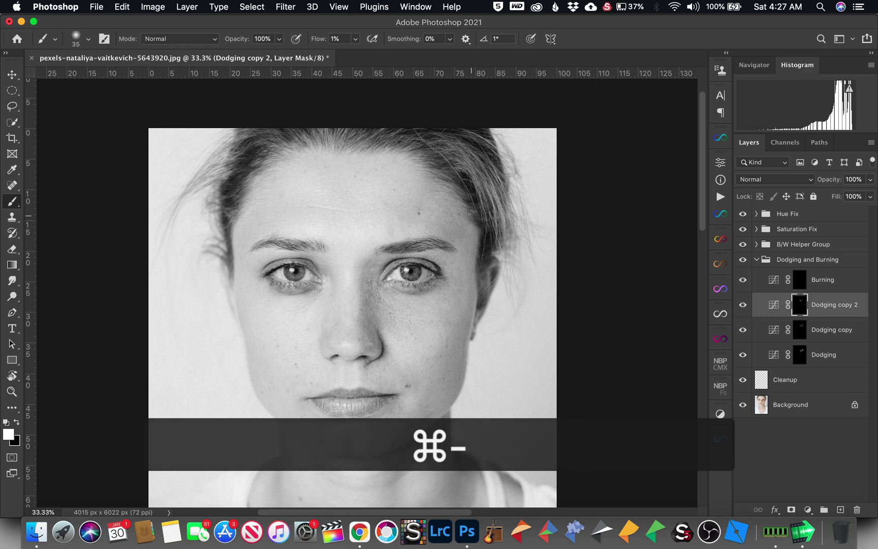
pyautogui.press(']')
pyautogui.press(']')
pyautogui.press(']')
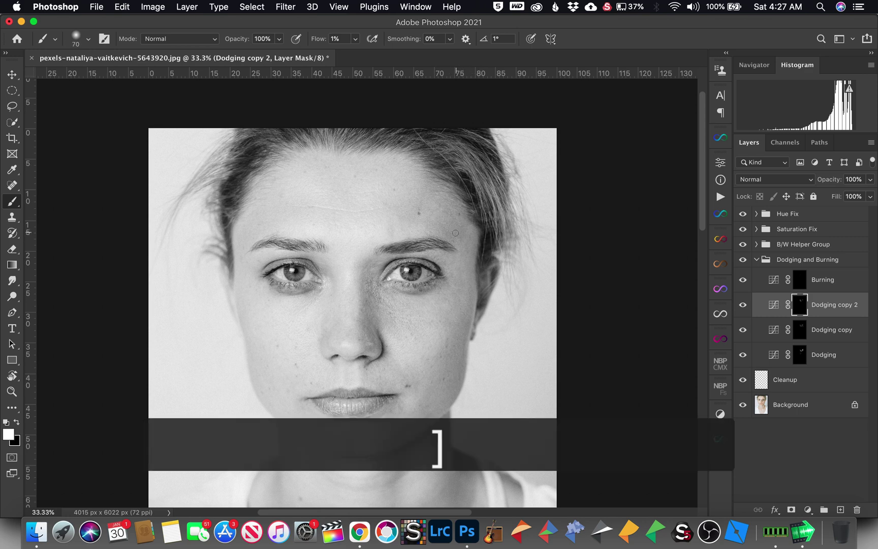
pyautogui.press(']')
pyautogui.press(']')
pyautogui.click(457, 235)
pyautogui.click(428, 220)
pyautogui.click(402, 218)
pyautogui.click(435, 231)
pyautogui.click(425, 234)
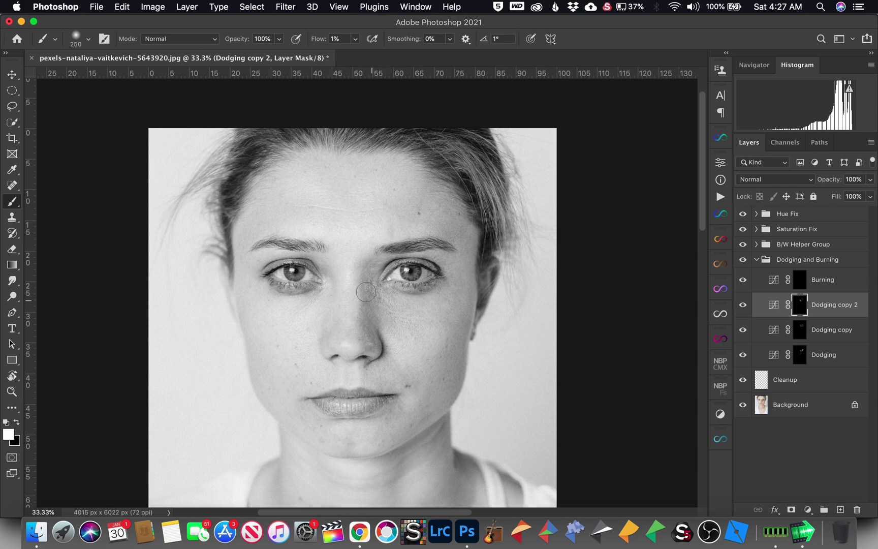
# Dodge the area under the bruised eye from beside the nose toward its outer corner with a size 300 brush
pyautogui.press('[')
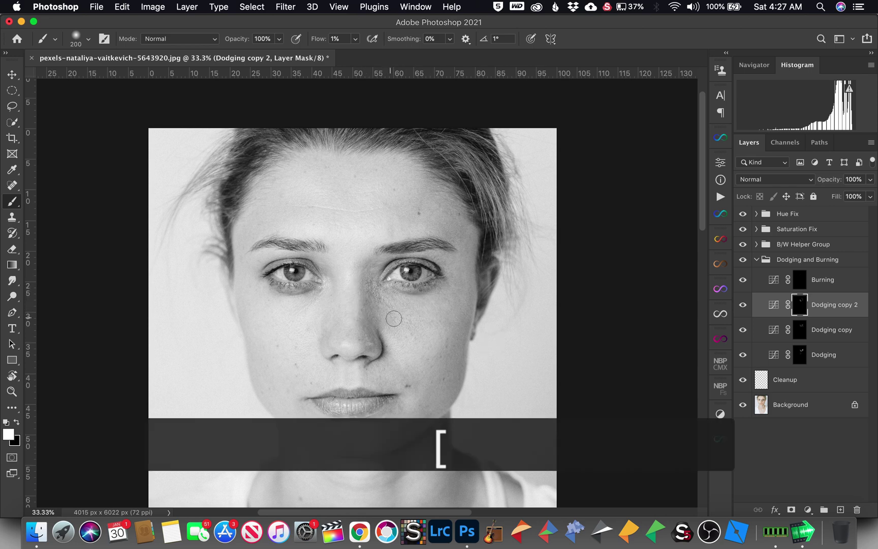
pyautogui.press(']')
pyautogui.press(']')
pyautogui.moveTo(379, 305)
pyautogui.mouseDown()
pyautogui.moveTo(414, 282)
pyautogui.moveTo(437, 293)
pyautogui.mouseUp()
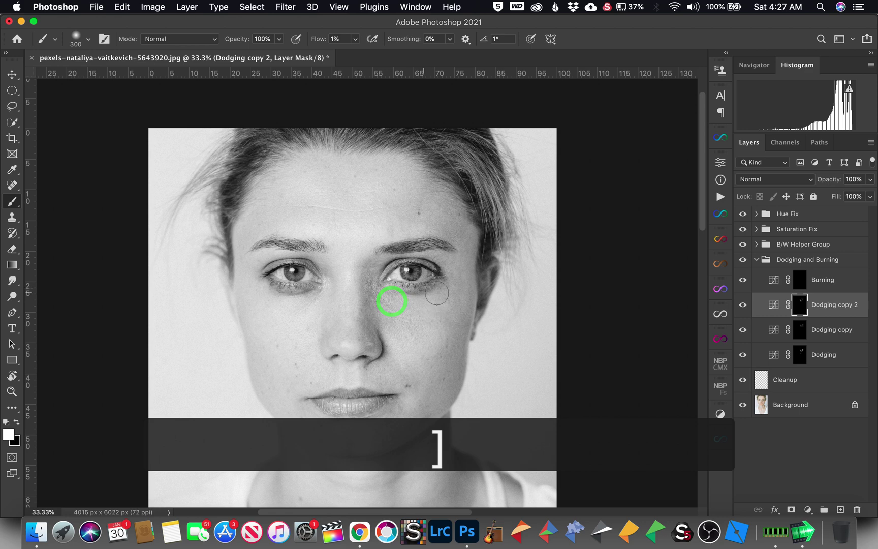
# Dodge the outer cheek and the skin beside the bruised eye's outer corner with a size 250 brush
pyautogui.press('[')
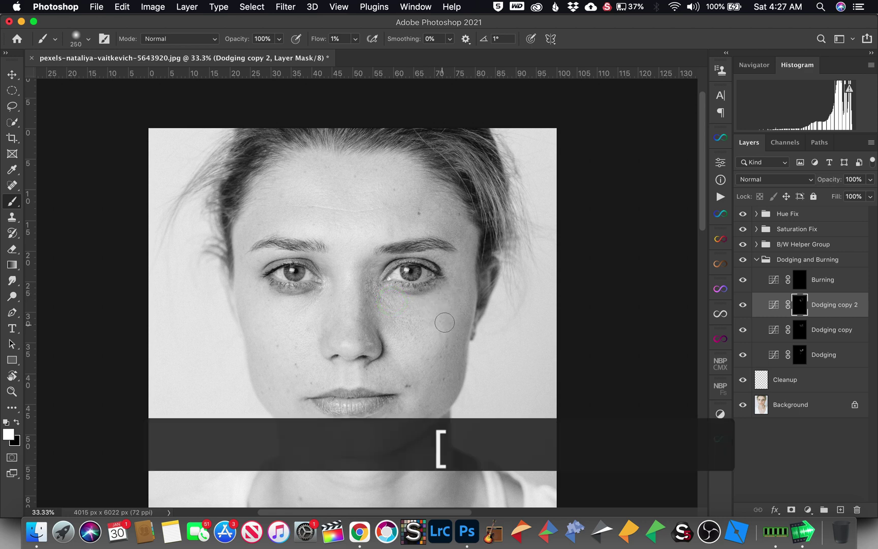
pyautogui.click(444, 337)
pyautogui.click(451, 290)
pyautogui.click(450, 284)
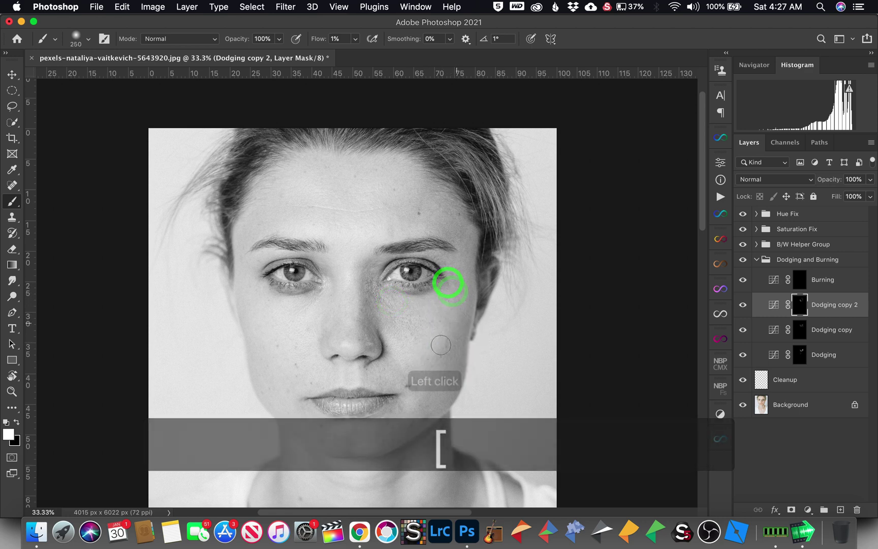
pyautogui.press(']')
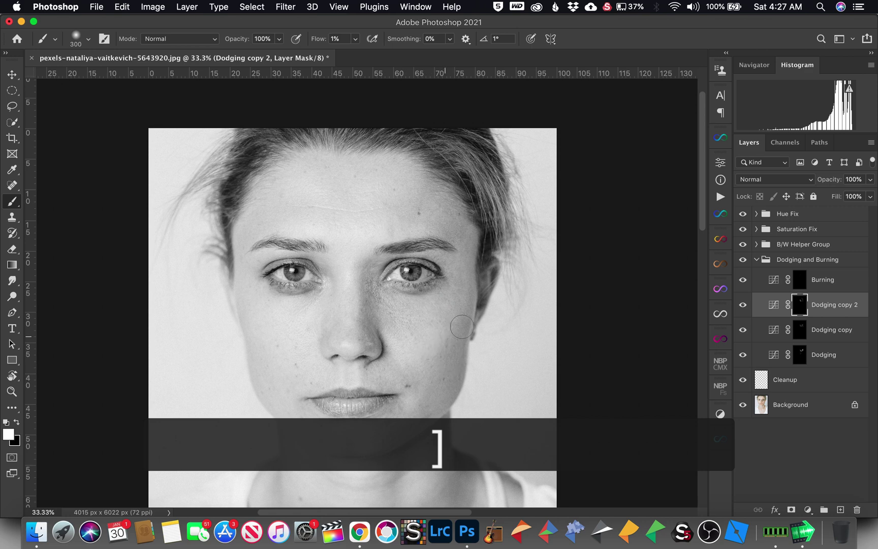
# Dodge the dark patches on the cheek beside the nose below the bruised eye, reducing the brush from 200 to 175
pyautogui.press('z')
pyautogui.click(416, 317)
pyautogui.click(403, 348)
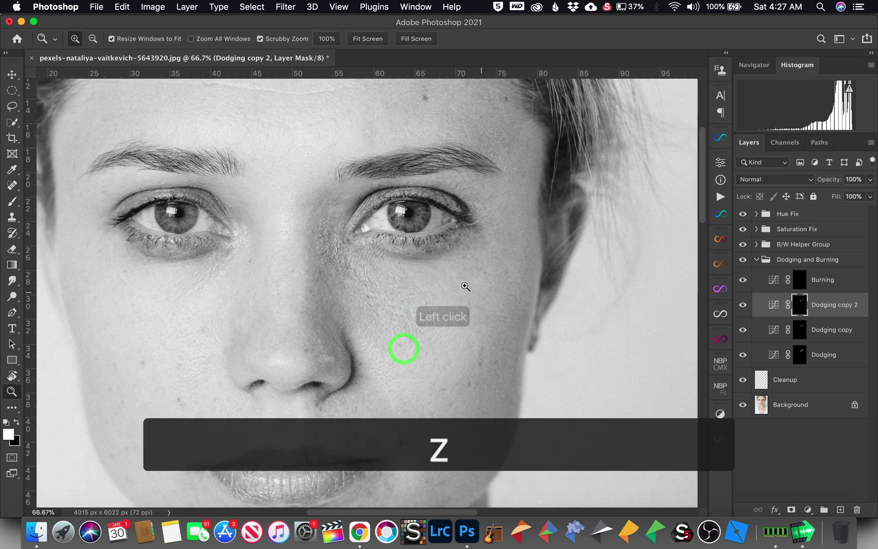
pyautogui.press('b')
pyautogui.press('[')
pyautogui.click(384, 340)
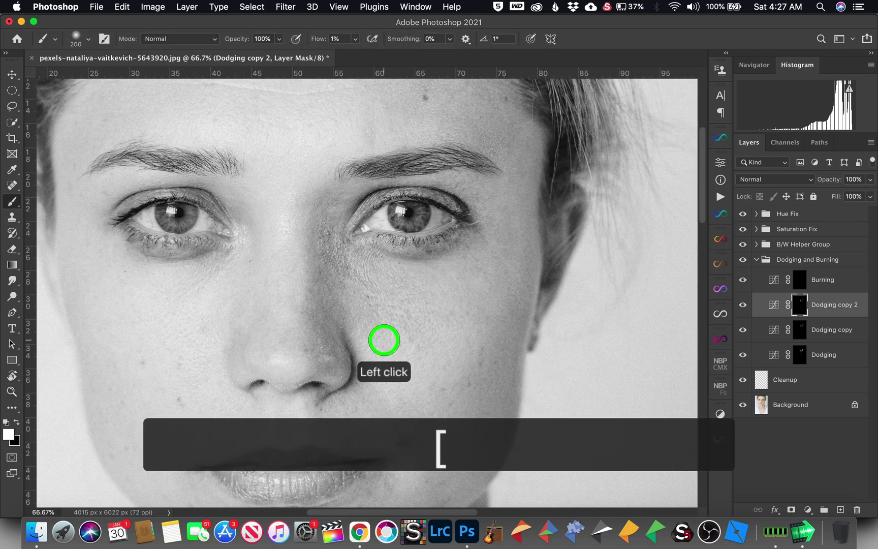
pyautogui.press('[')
pyautogui.click(372, 318)
pyautogui.click(367, 310)
pyautogui.click(388, 305)
pyautogui.click(403, 321)
pyautogui.click(394, 331)
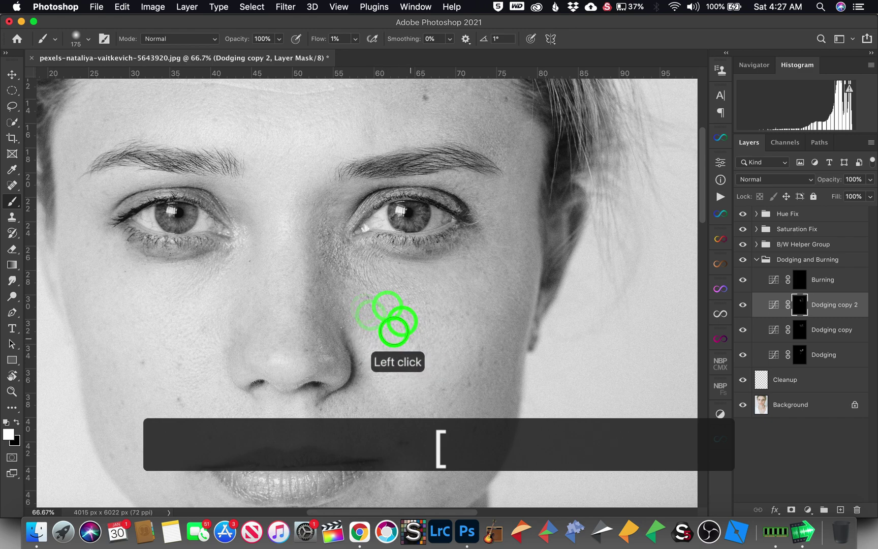
# Dodge the small shadows from the upper cheek toward the bruised eye's inner corner with a size 90 brush
pyautogui.press('[')
pyautogui.press('[')
pyautogui.press('[')
pyautogui.press('[')
pyautogui.click(394, 292)
pyautogui.click(375, 261)
pyautogui.click(367, 249)
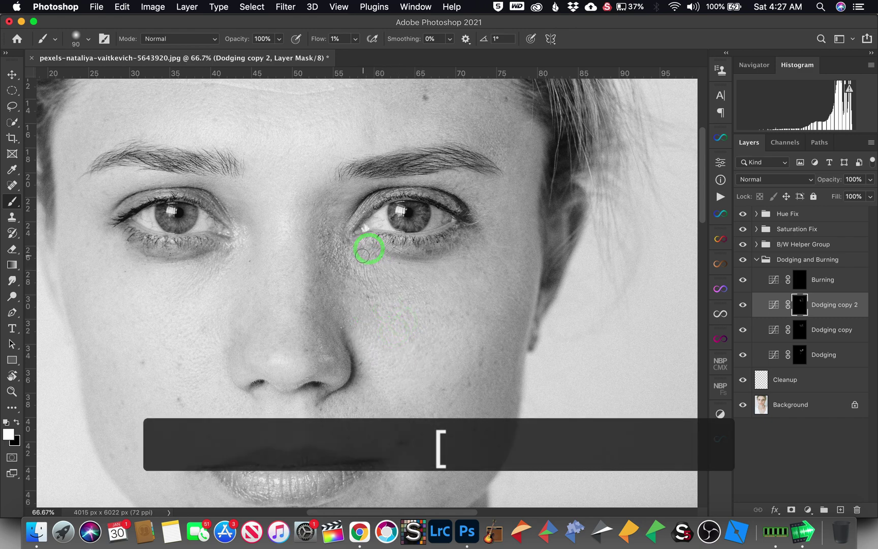
# Dodge the shadow between the side of the nose and the bruised under-eye, varying the brush between 125 and 175
pyautogui.press(']')
pyautogui.press(']')
pyautogui.press(']')
pyautogui.press(']')
pyautogui.click(372, 271)
pyautogui.press('[')
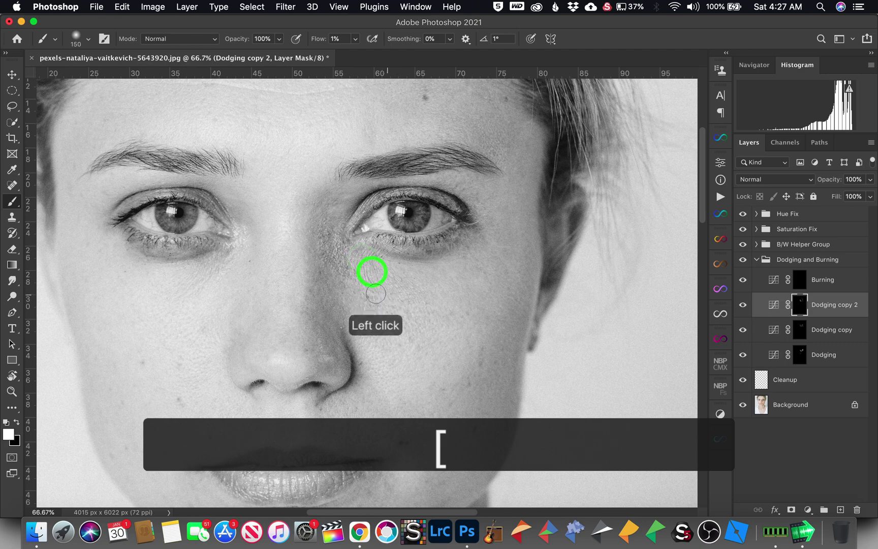
pyautogui.click(349, 268)
pyautogui.click(334, 267)
pyautogui.press(']')
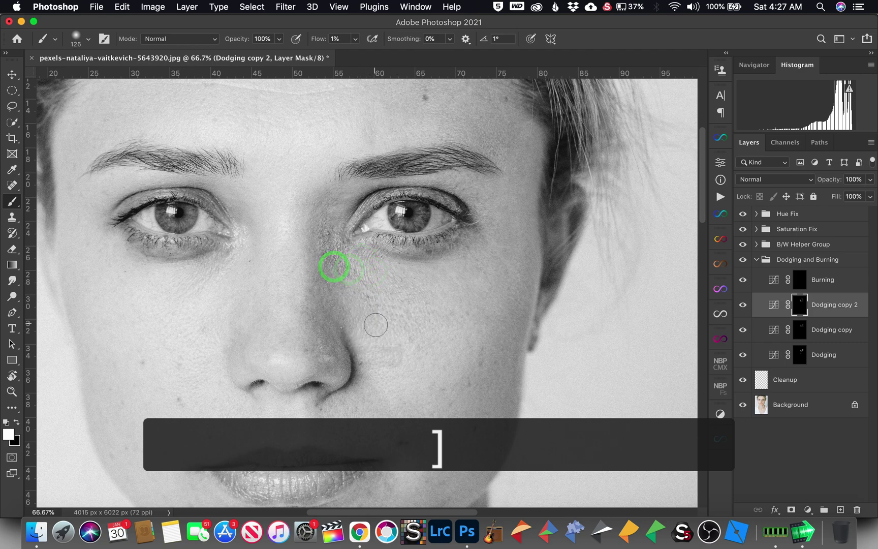
pyautogui.press(']')
pyautogui.press(']')
pyautogui.click(343, 292)
pyautogui.click(348, 268)
# Hide the B/W Helper Group to return the portrait to colour, and review the retouched eye area
pyautogui.press('super+minus')
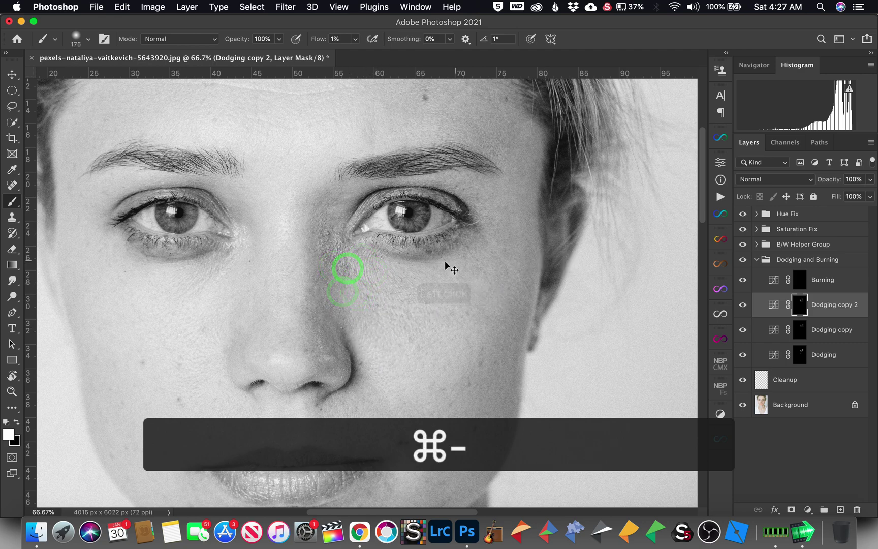
pyautogui.press('super+minus')
pyautogui.press('super+minus')
pyautogui.press('super+minus')
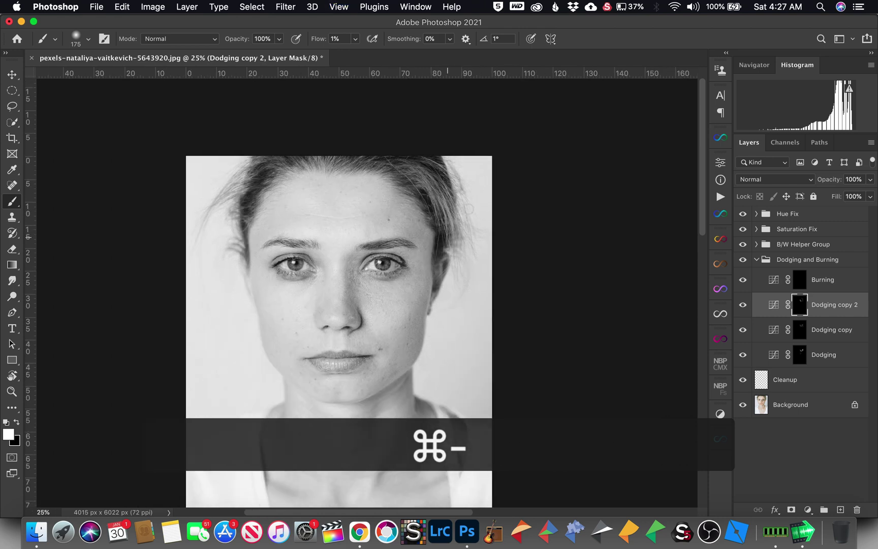
pyautogui.click(743, 244)
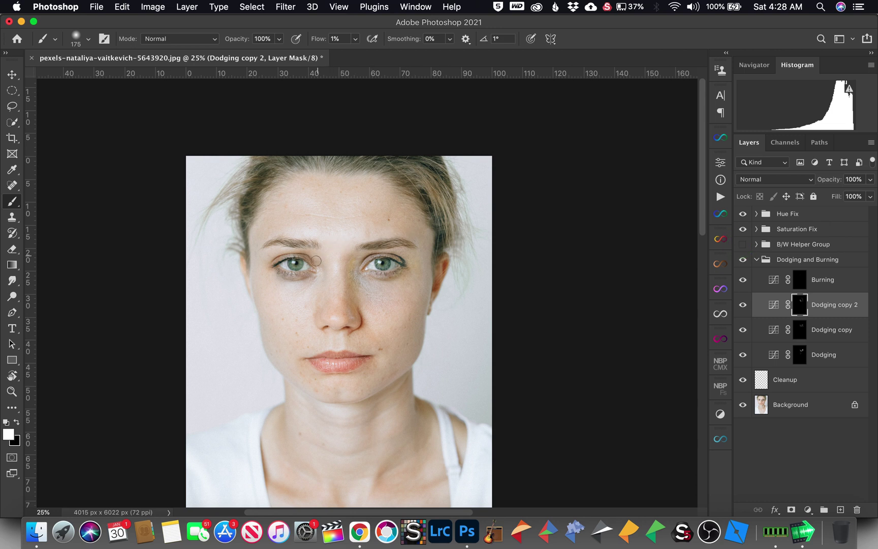
pyautogui.press('z')
pyautogui.click(356, 300)
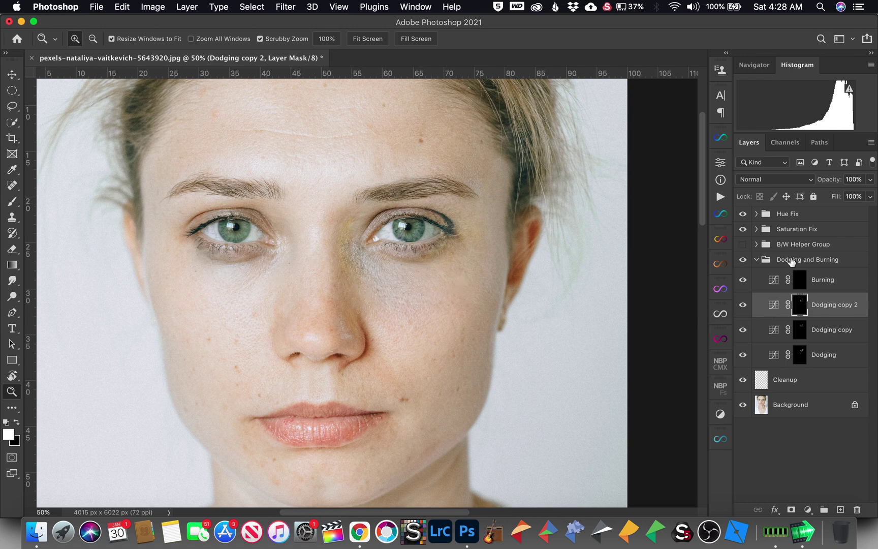
# Turn on the Saturation Map in the Saturation Fix group, examine saturation around the eyes and nose, and hide the map again
pyautogui.click(757, 231)
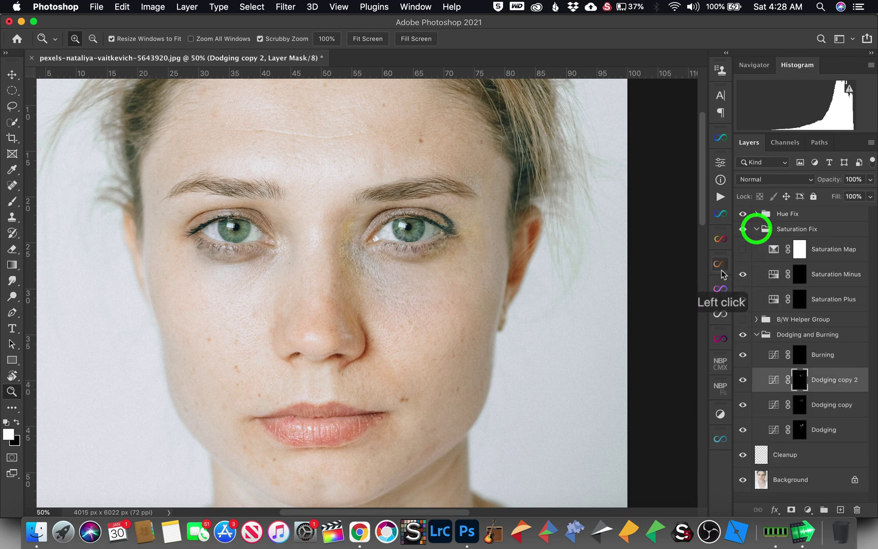
pyautogui.click(742, 249)
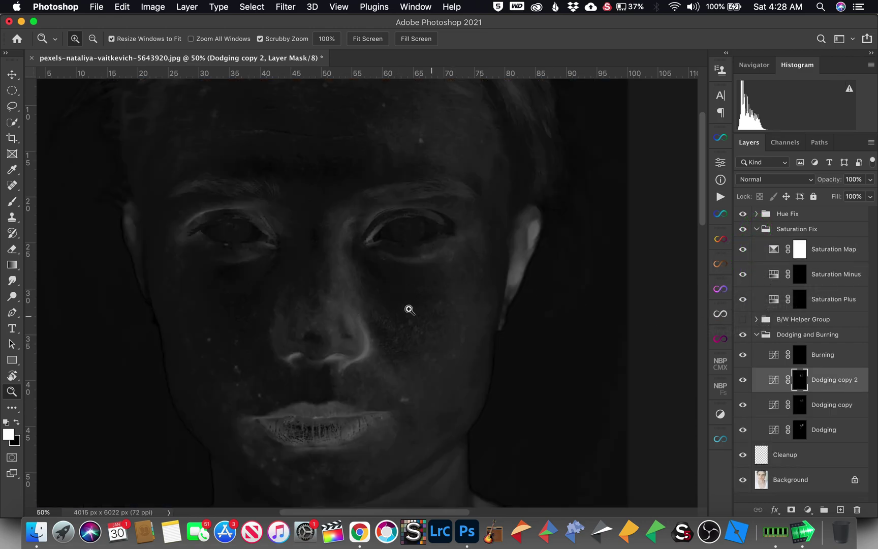
pyautogui.press('z')
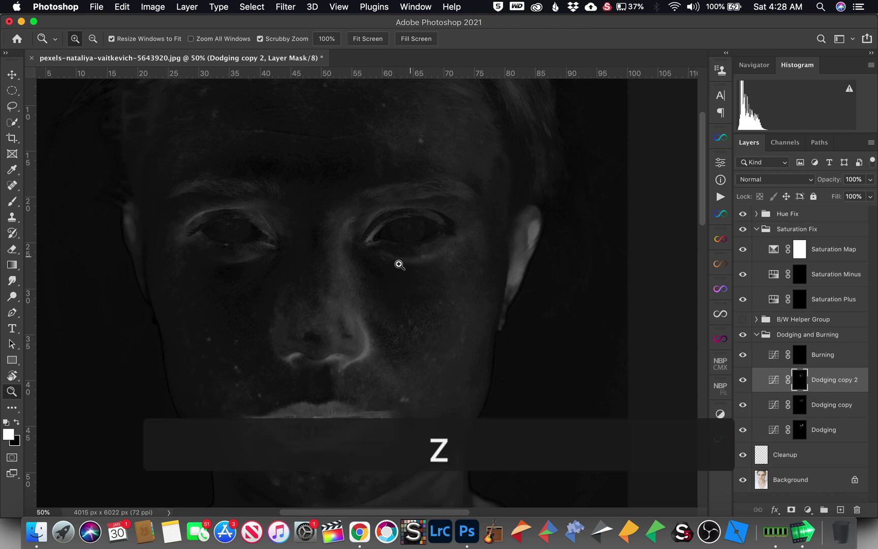
pyautogui.click(372, 294)
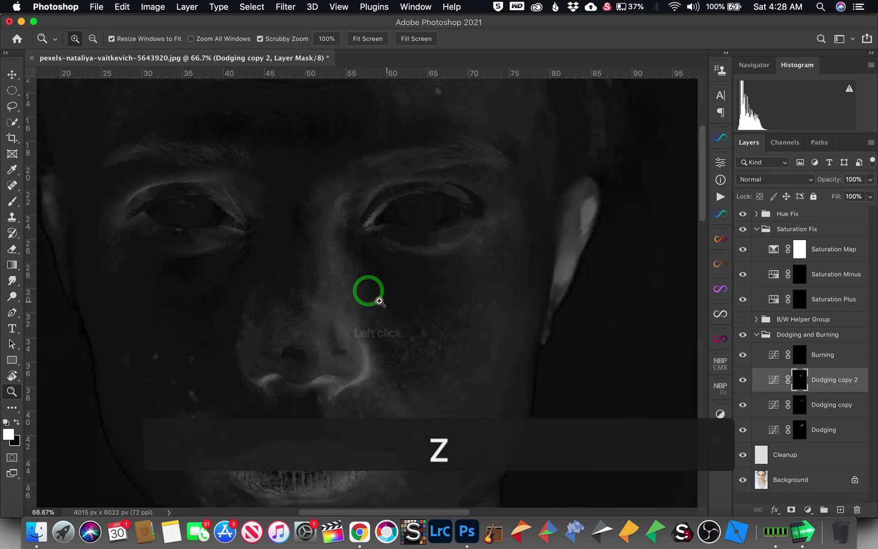
pyautogui.click(368, 300)
pyautogui.press('space')
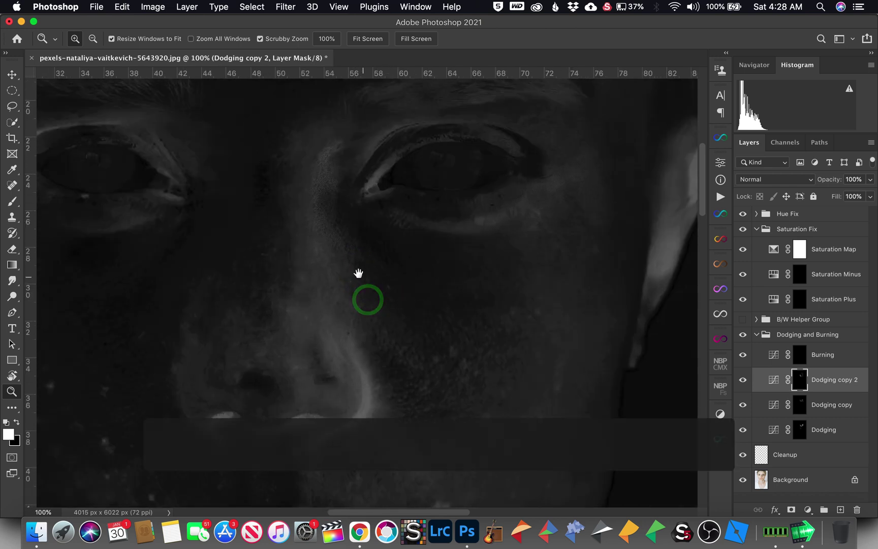
pyautogui.moveTo(398, 299); pyautogui.dragTo(520, 330)
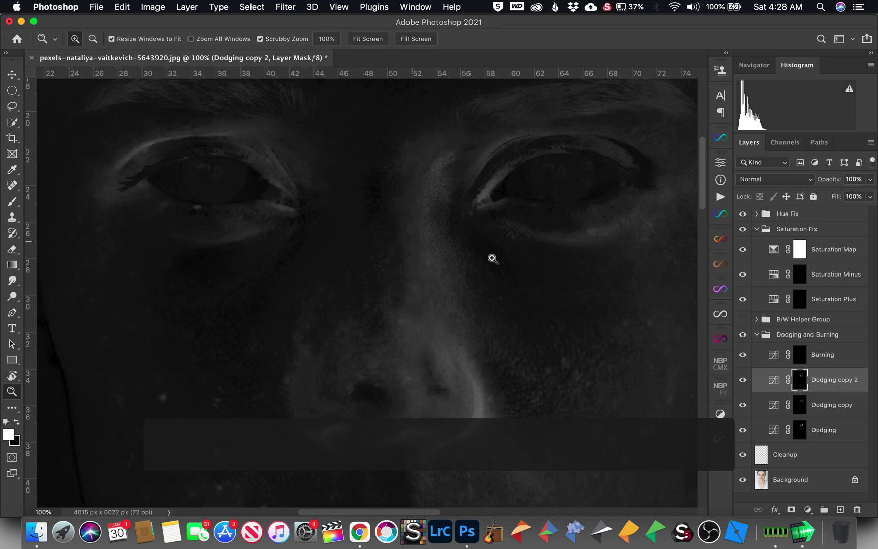
pyautogui.press('space')
pyautogui.moveTo(372, 245); pyautogui.dragTo(371, 273)
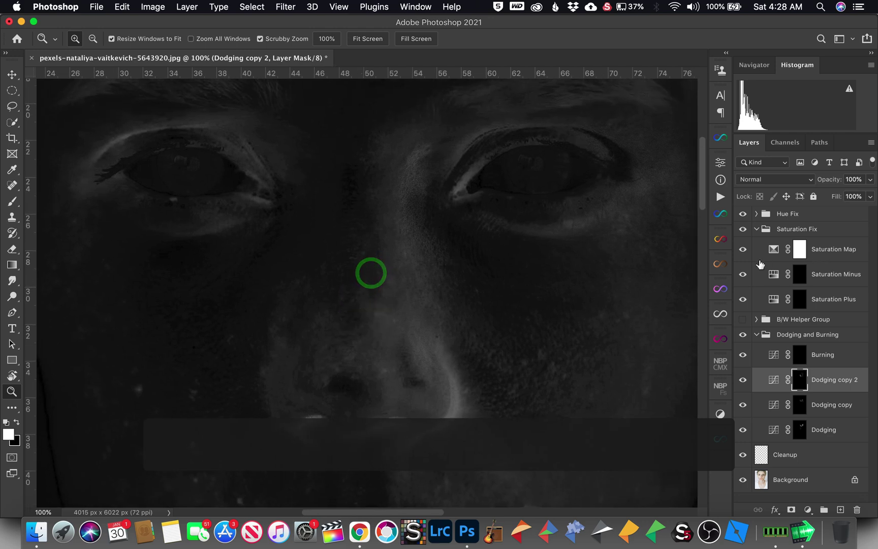
pyautogui.moveTo(533, 238); pyautogui.dragTo(621, 349)
pyautogui.click(743, 249)
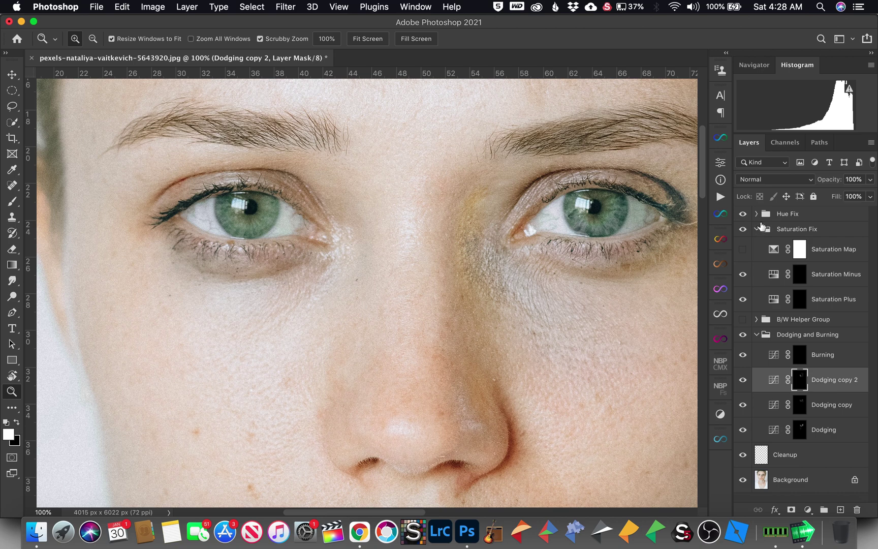
# Turn on the Hue Map in the Hue Fix group and examine the hue differences around the bruised eye
pyautogui.click(757, 213)
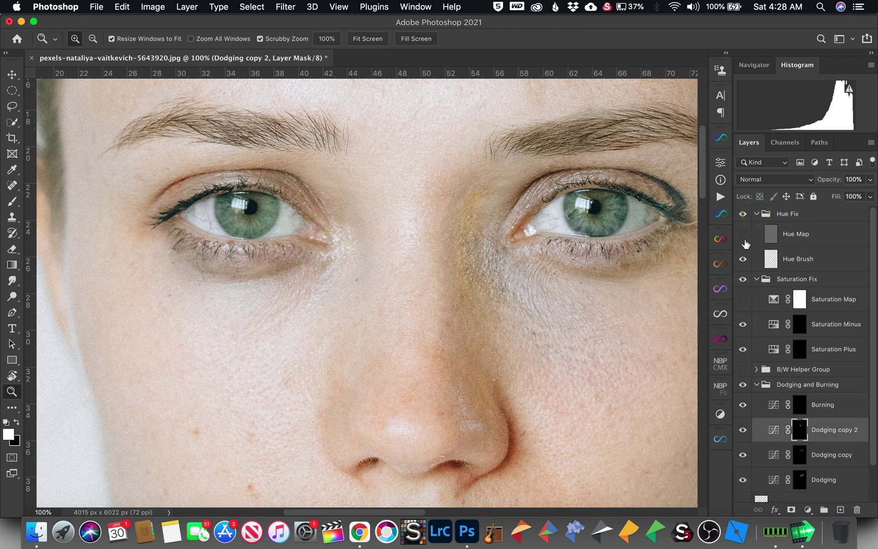
pyautogui.click(743, 234)
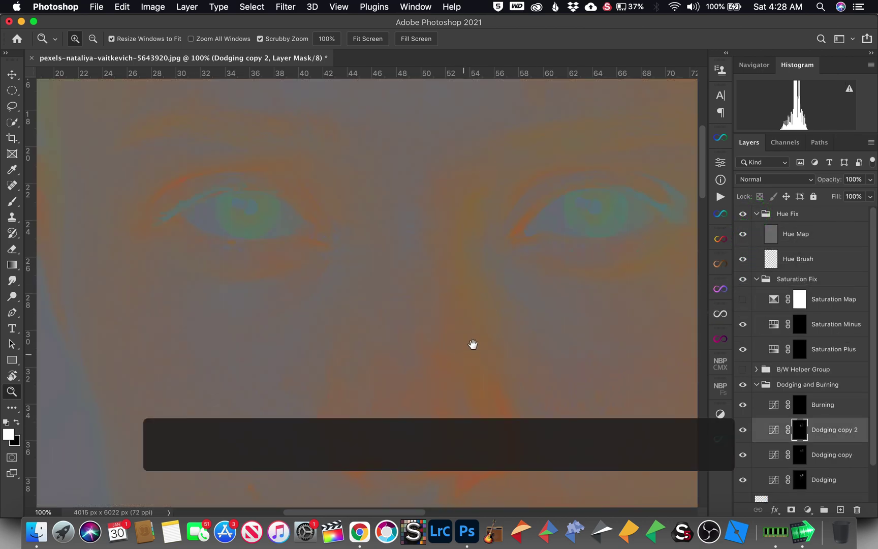
pyautogui.moveTo(451, 331); pyautogui.dragTo(399, 344)
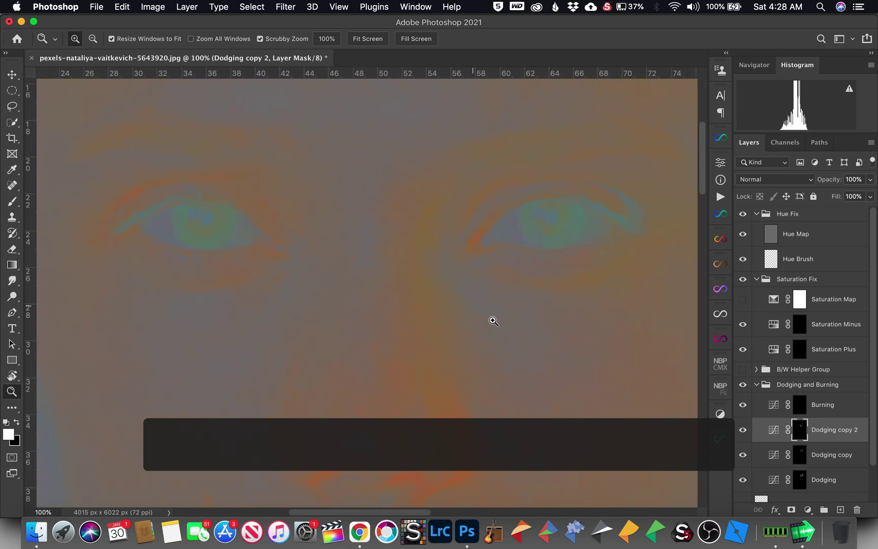
# On the Hue Brush layer, sample the clean cheek's hue with a size 250 brush and hide the Hue Map
pyautogui.click(829, 257)
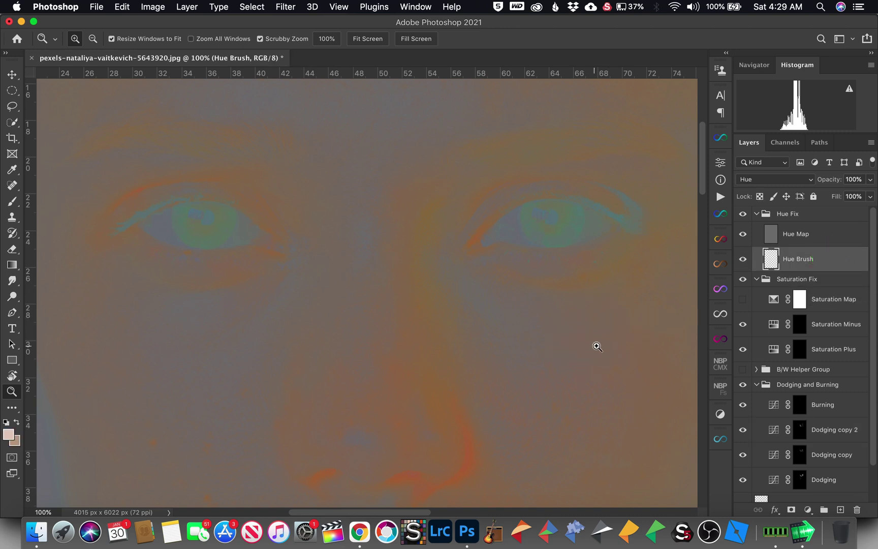
pyautogui.press('b')
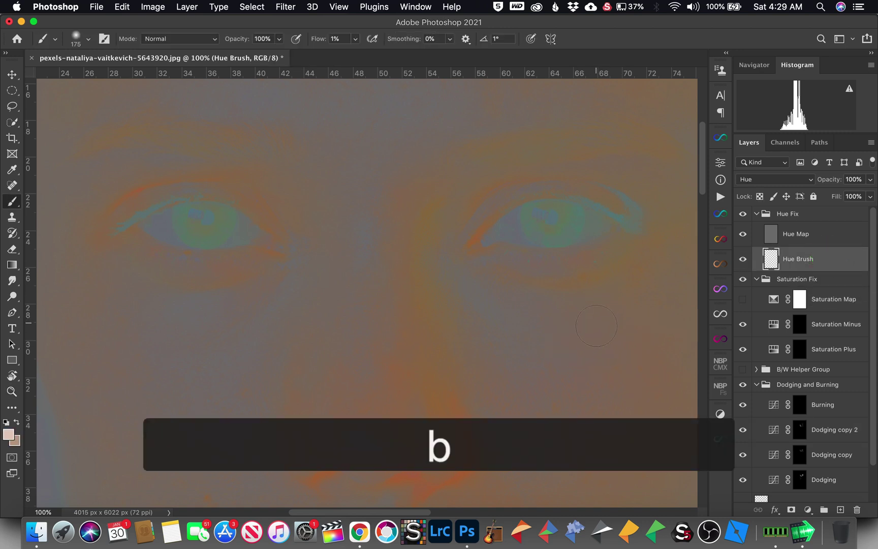
pyautogui.press(']')
pyautogui.press(']')
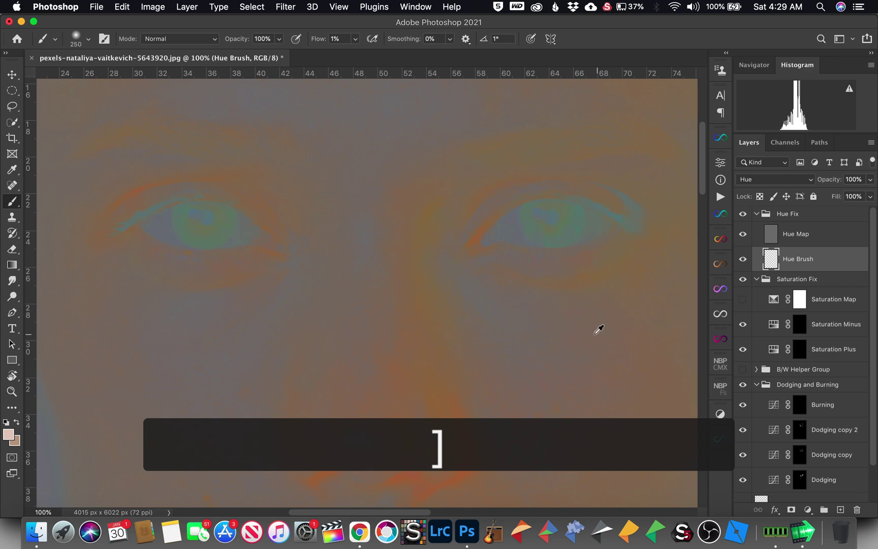
pyautogui.keyDown('alt'); pyautogui.click(596, 333); pyautogui.keyUp('alt')
pyautogui.click(743, 234)
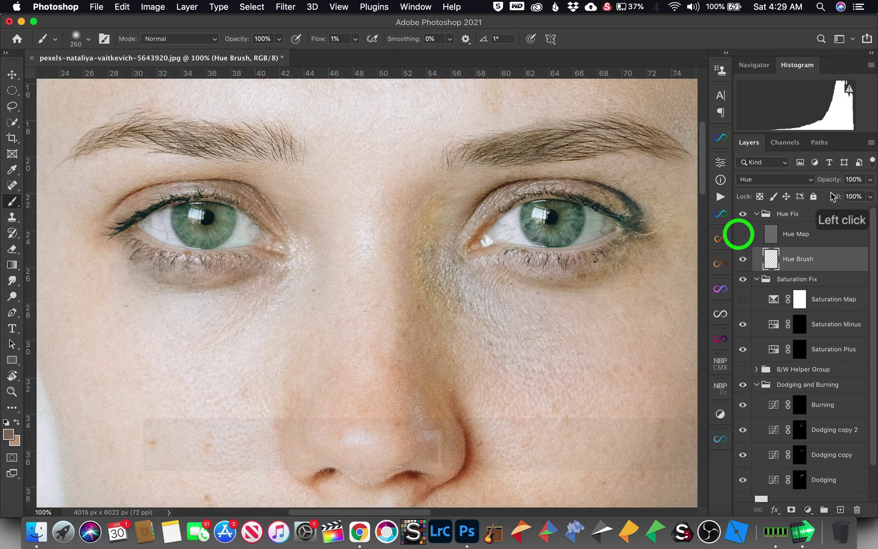
# Paint the sampled hue over the bruised skin under the eye with a size 250 brush at 1% flow
pyautogui.press('[')
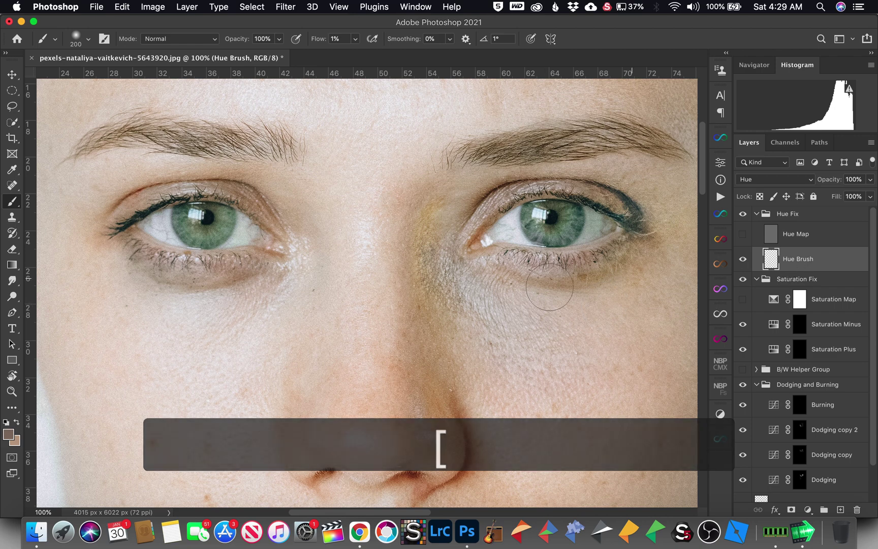
pyautogui.press(']')
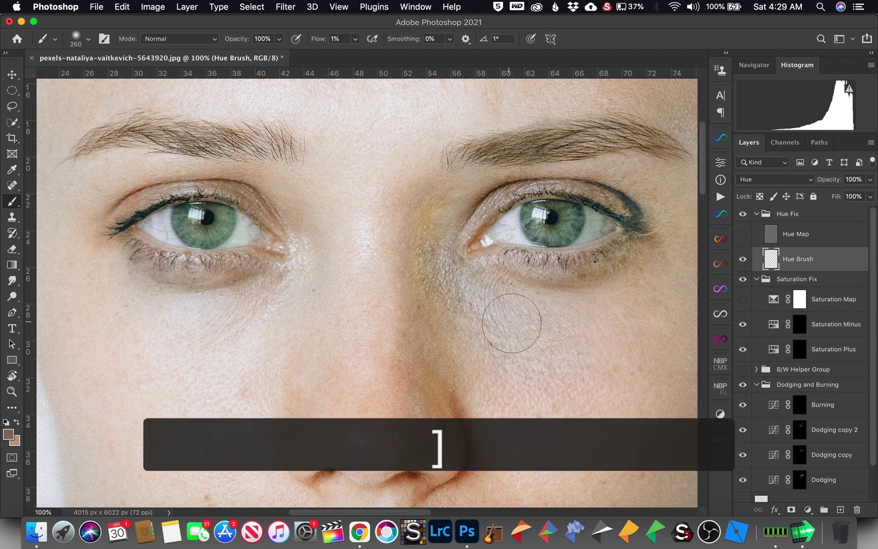
pyautogui.moveTo(524, 325)
pyautogui.mouseDown()
pyautogui.moveTo(469, 292)
pyautogui.moveTo(497, 329)
pyautogui.moveTo(448, 270)
pyautogui.moveTo(488, 300)
pyautogui.moveTo(501, 325)
pyautogui.moveTo(463, 302)
pyautogui.mouseUp()
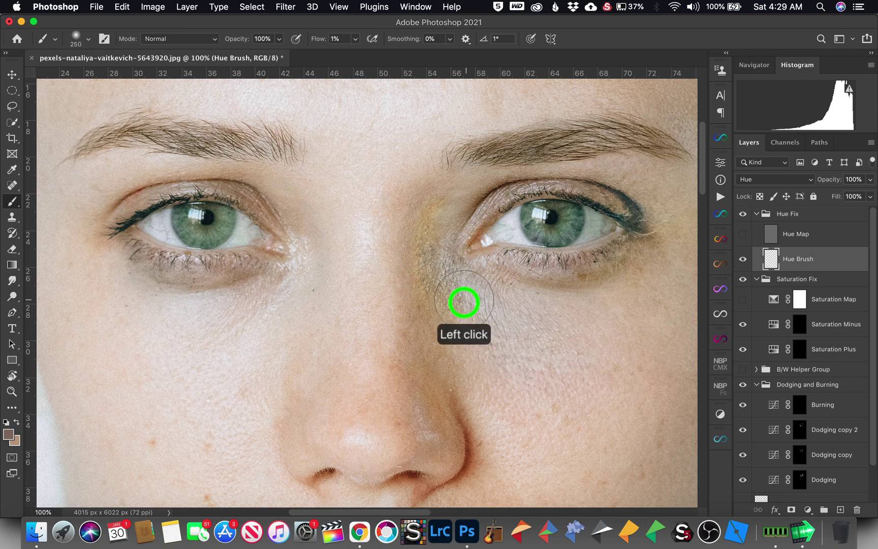
# Raise the brush flow to 100% and paint the sampled hue from the upper cheek to below the eye's inner corner
pyautogui.moveTo(318, 38); pyautogui.dragTo(563, 130)
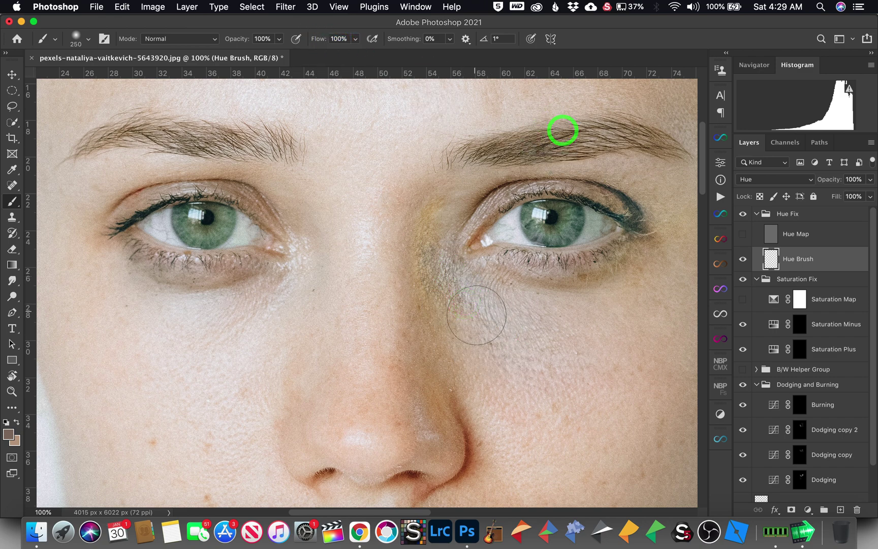
pyautogui.press(']')
pyautogui.moveTo(498, 317)
pyautogui.mouseDown()
pyautogui.moveTo(446, 276)
pyautogui.moveTo(479, 316)
pyautogui.moveTo(501, 319)
pyautogui.moveTo(494, 307)
pyautogui.moveTo(522, 346)
pyautogui.moveTo(499, 342)
pyautogui.moveTo(471, 276)
pyautogui.mouseUp()
# Try painting the sampled hue over the yellow patch beside the eye's inner corner with a size 150 brush, and undo the stroke
pyautogui.press('[')
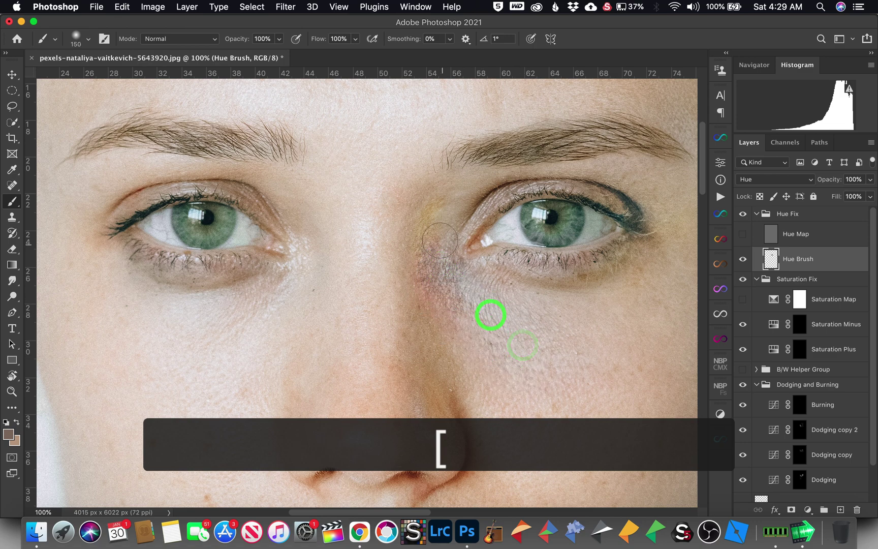
pyautogui.click(432, 246)
pyautogui.press('[')
pyautogui.press('[')
pyautogui.press('[')
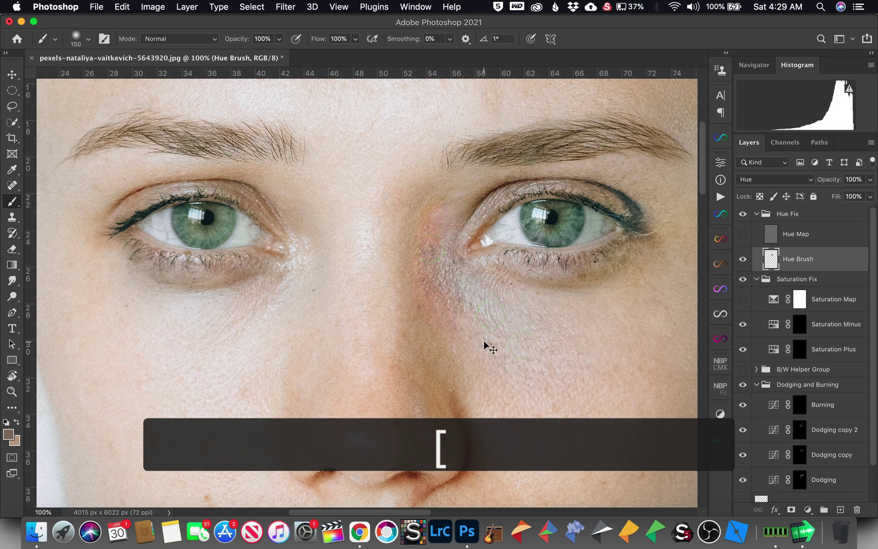
pyautogui.press('super+z')
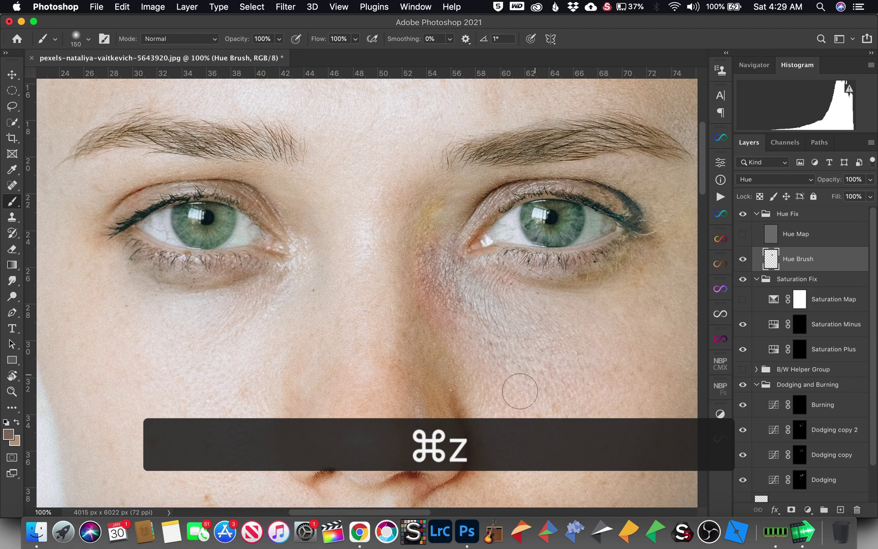
# Collapse the Hue Fix group in the layer stack
pyautogui.press('super+minus')
pyautogui.press('super+minus')
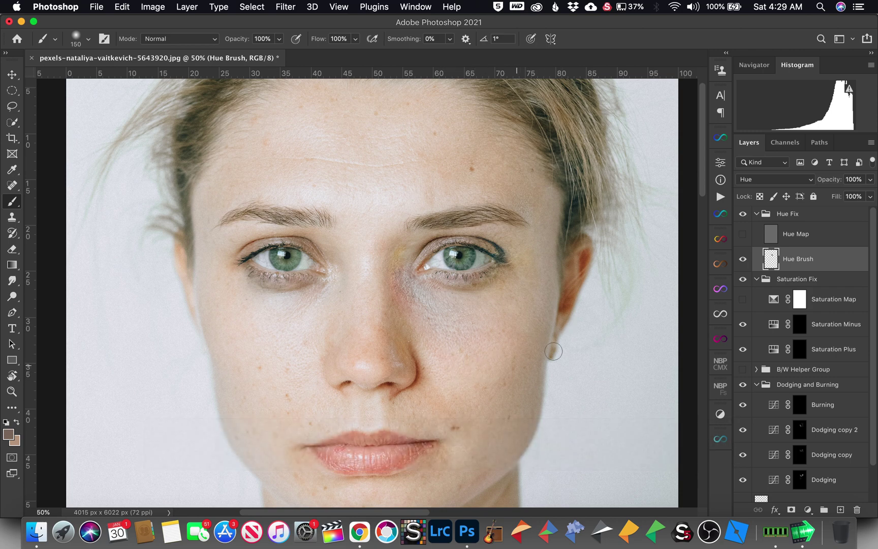
pyautogui.click(757, 214)
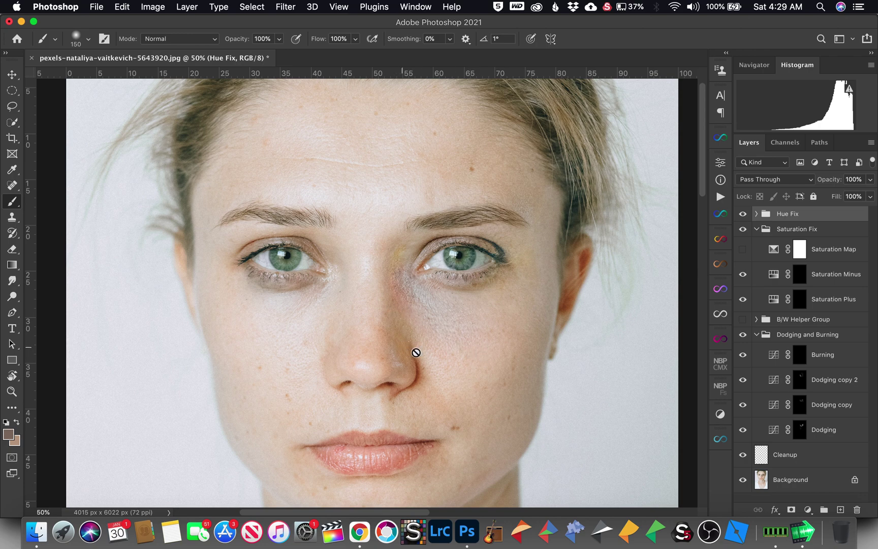
# Stamp all visible layers into a new merged layer above the Hue Fix group and duplicate it
pyautogui.press('z')
pyautogui.click(399, 284)
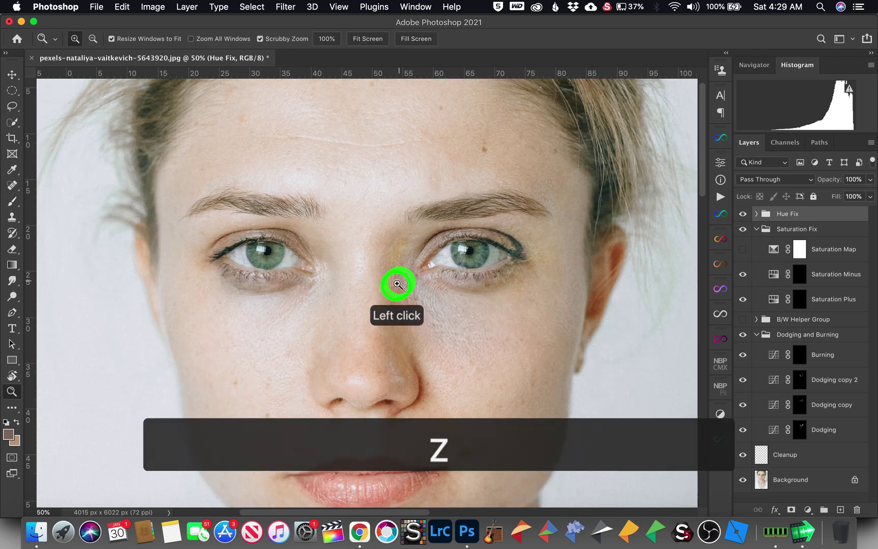
pyautogui.click(400, 289)
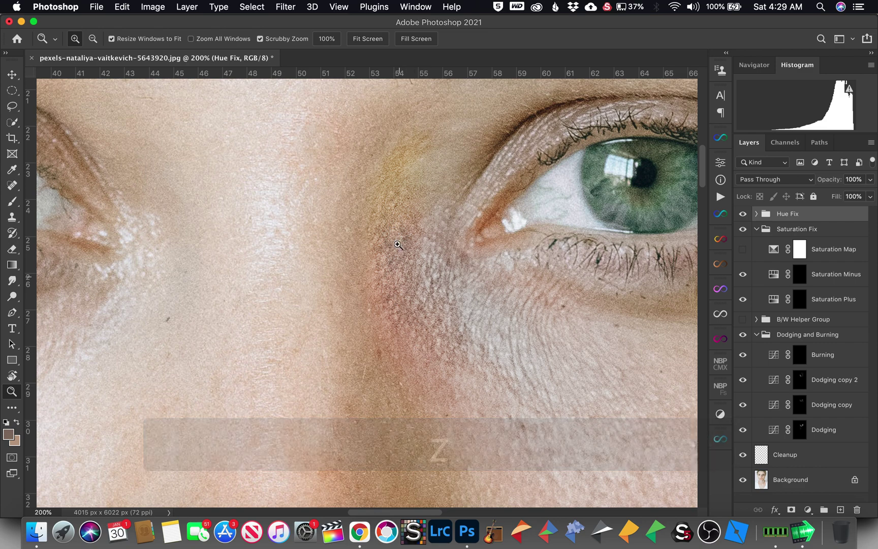
pyautogui.press('super+0')
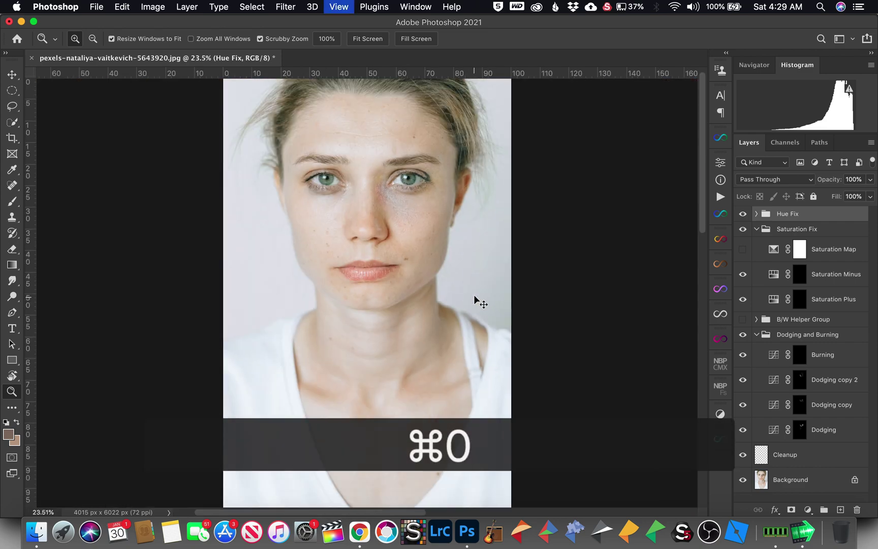
pyautogui.press('super+minus')
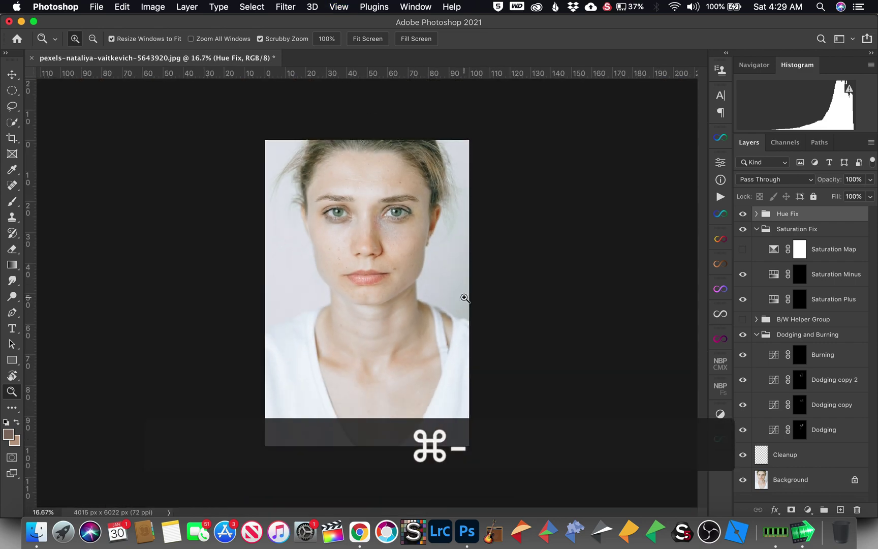
pyautogui.press('super+alt+shift+e')
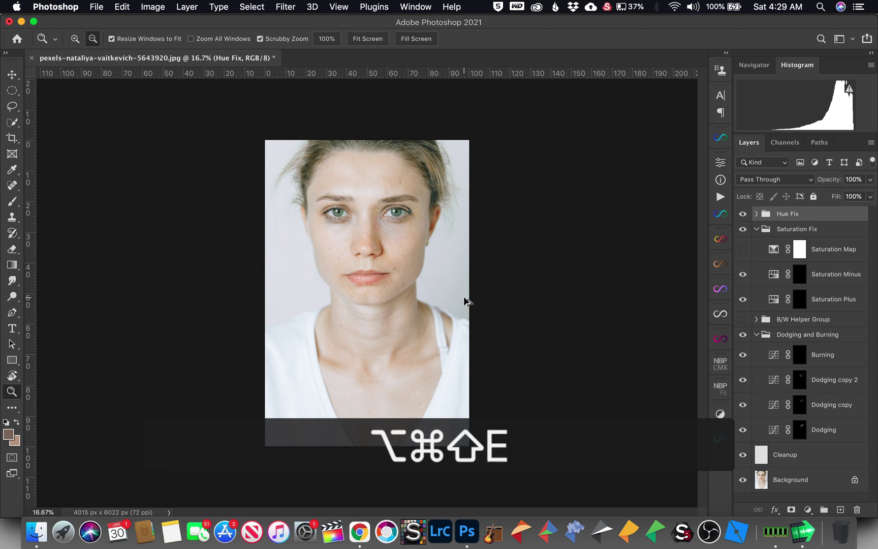
pyautogui.press('super+j')
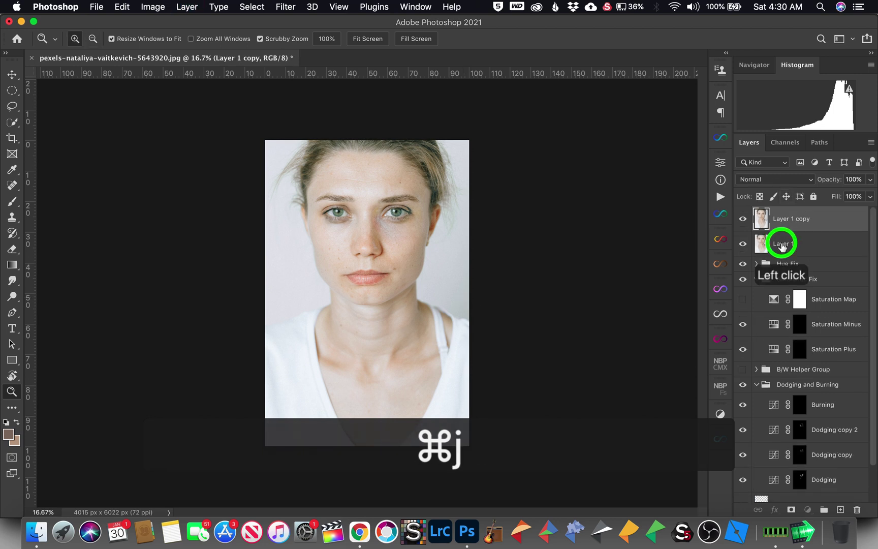
# Rename the lower merged layer Color and its duplicate above it Texture
pyautogui.doubleClick(784, 244)
pyautogui.write('Color')
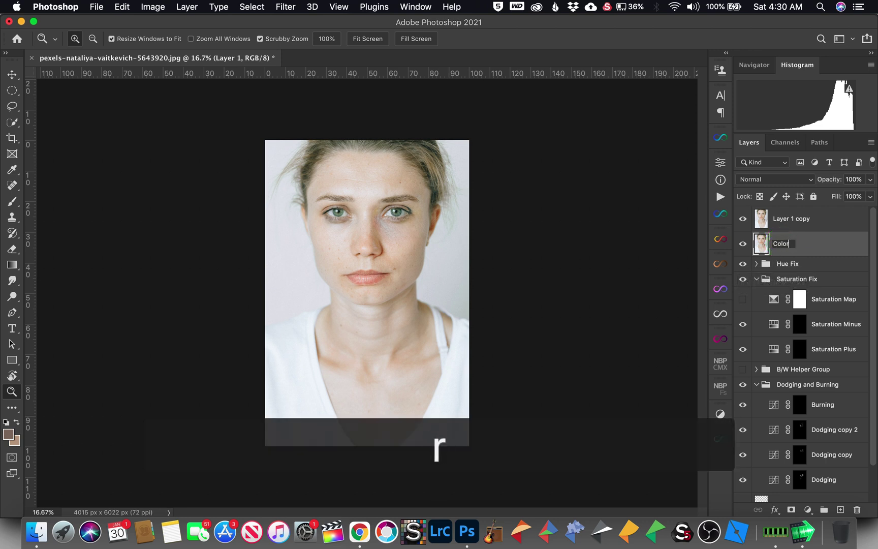
pyautogui.press('Return')
pyautogui.doubleClick(788, 220)
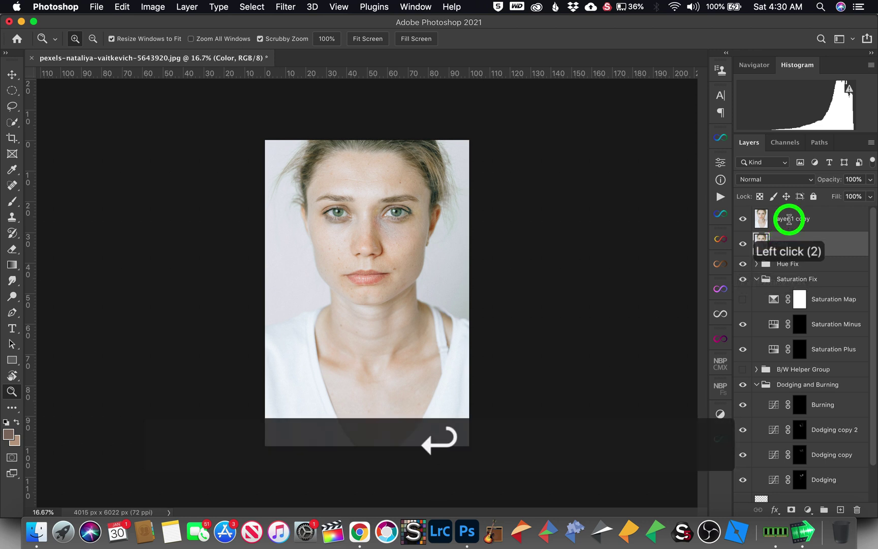
pyautogui.write('Texture')
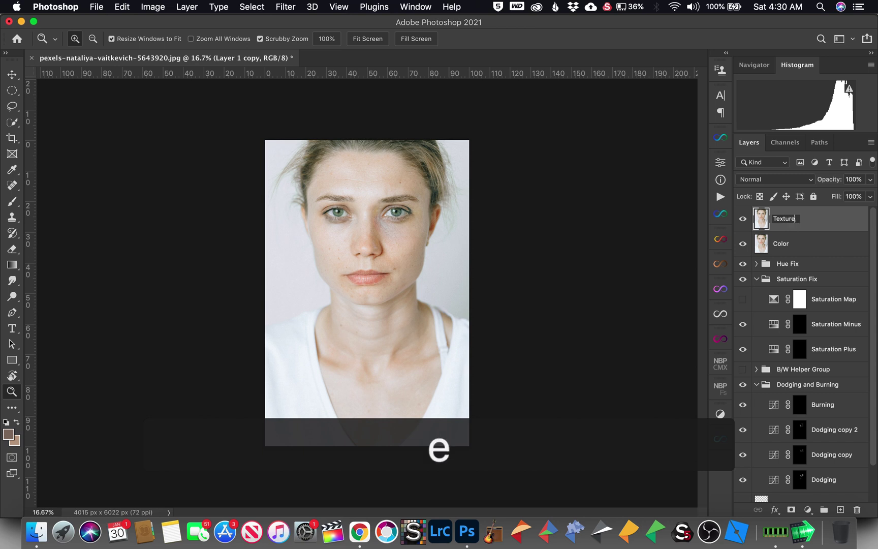
pyautogui.press('Return')
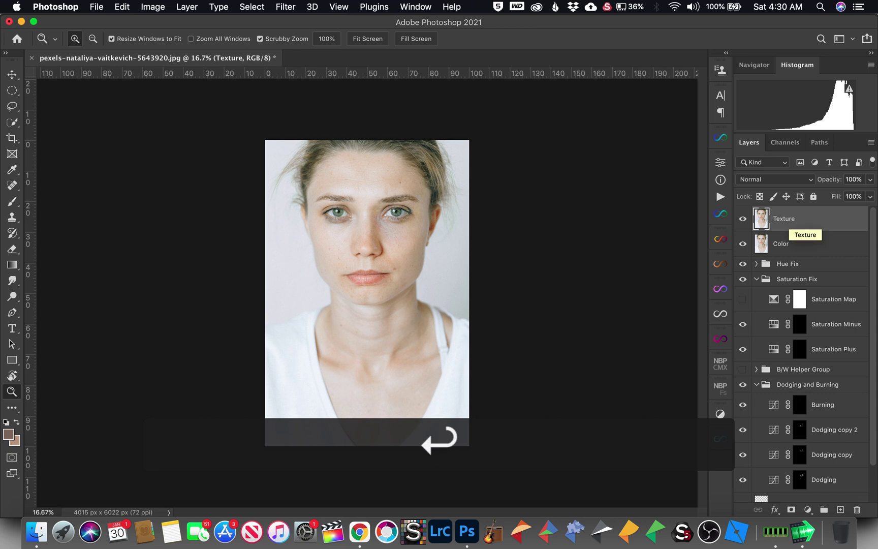
# Hide the Texture layer and apply a Gaussian Blur with a 4.2 pixel radius to the Color layer
pyautogui.click(743, 218)
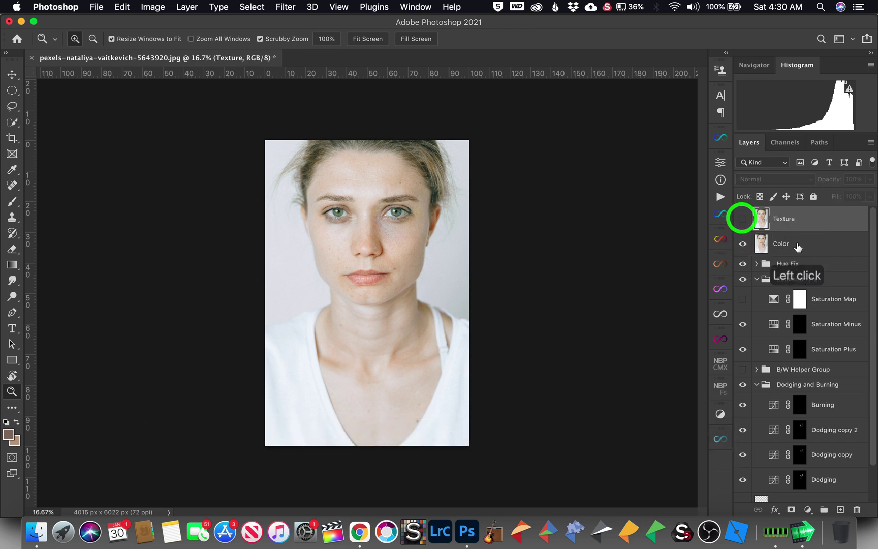
pyautogui.click(797, 245)
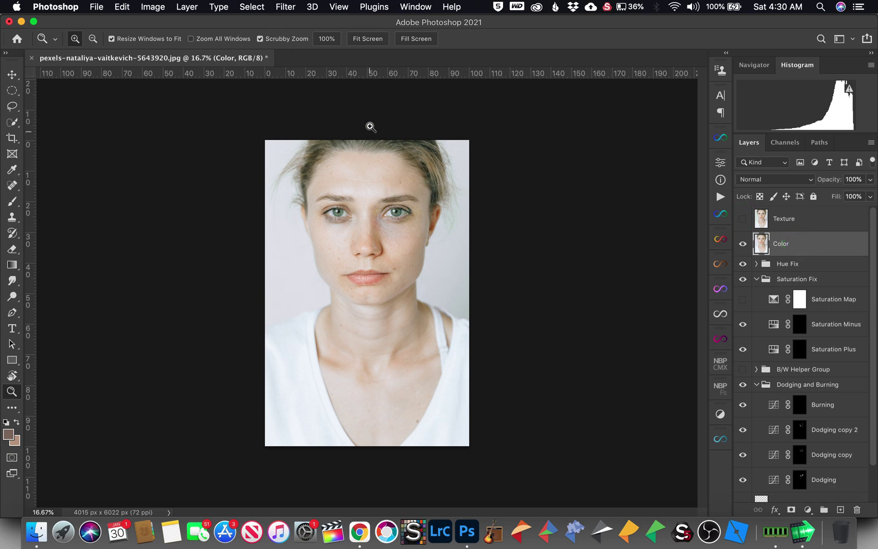
pyautogui.press('z')
pyautogui.click(372, 143)
pyautogui.click(361, 190)
pyautogui.click(346, 224)
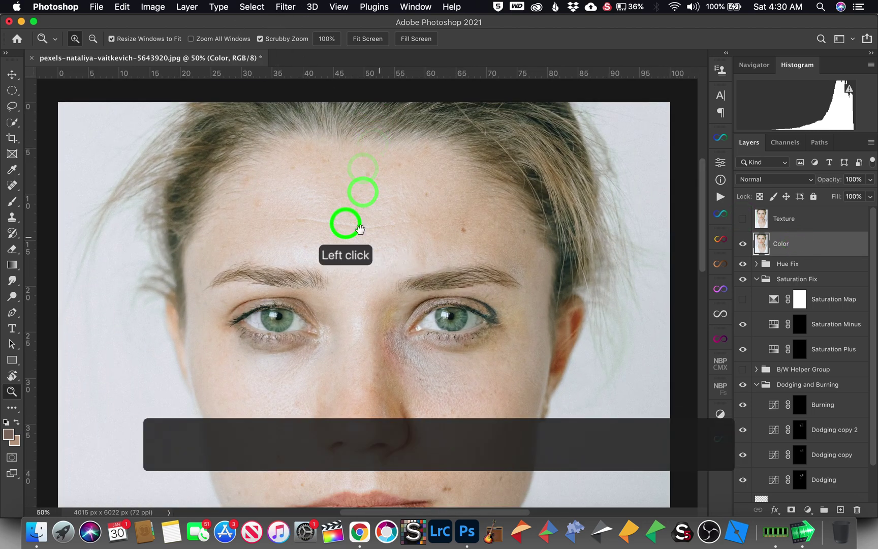
pyautogui.click(271, 184)
pyautogui.click(292, 190)
pyautogui.click(296, 138)
pyautogui.click(293, 164)
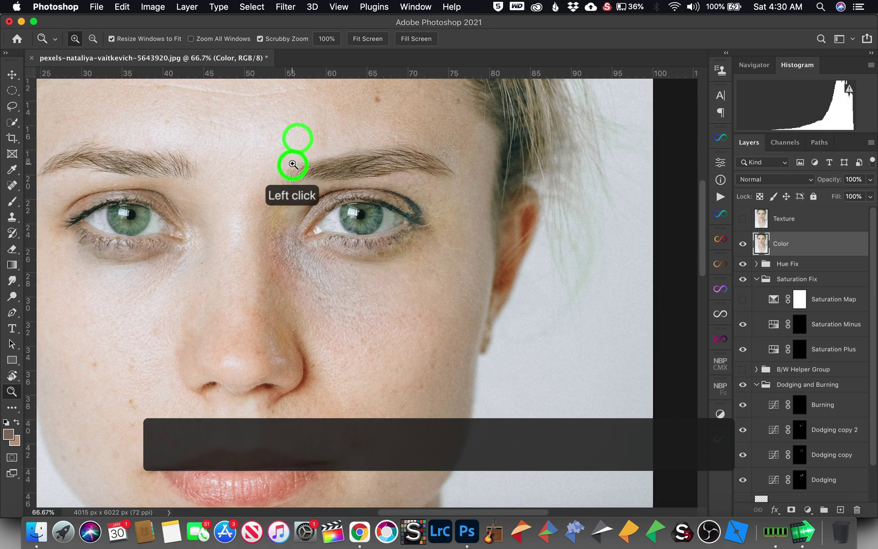
pyautogui.click(285, 7)
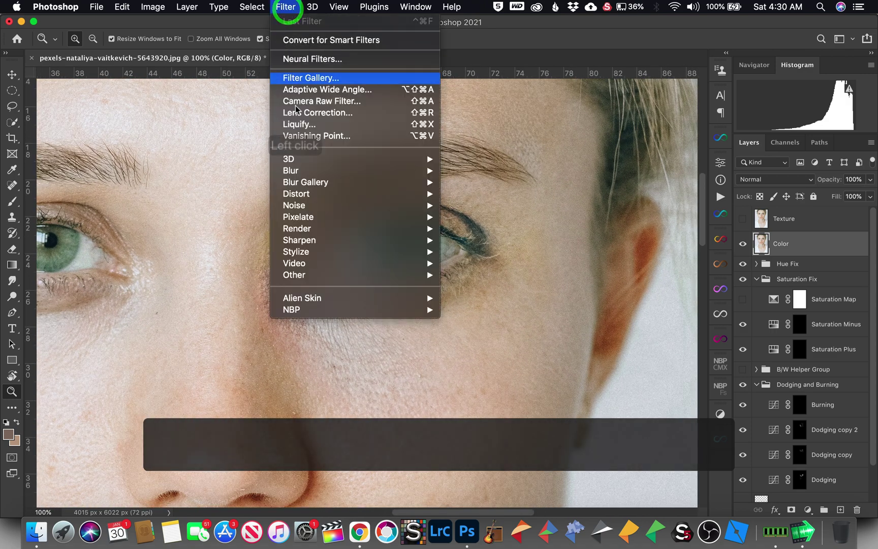
pyautogui.moveTo(330, 172)
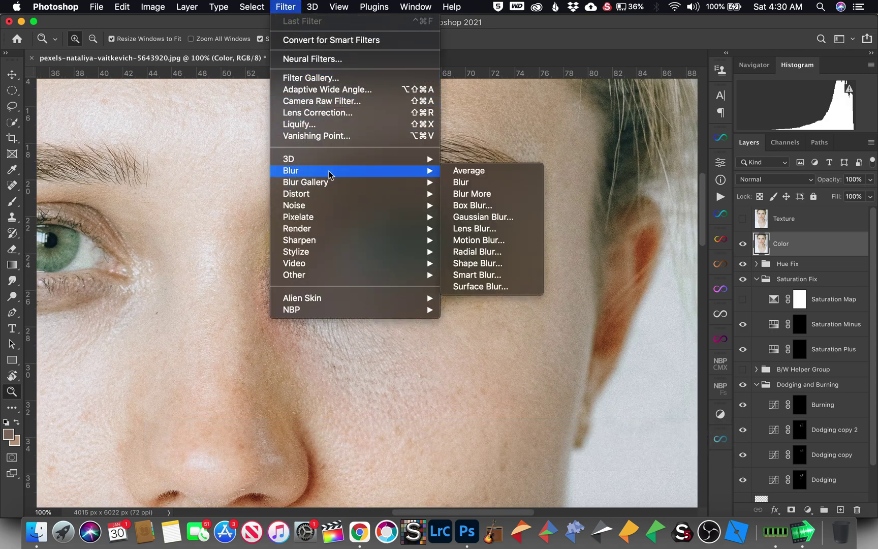
pyautogui.click(463, 217)
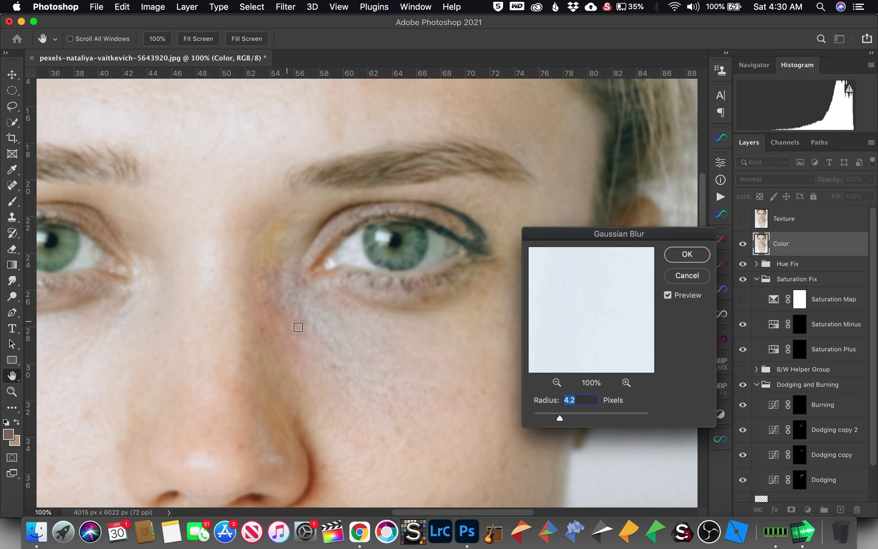
pyautogui.click(687, 254)
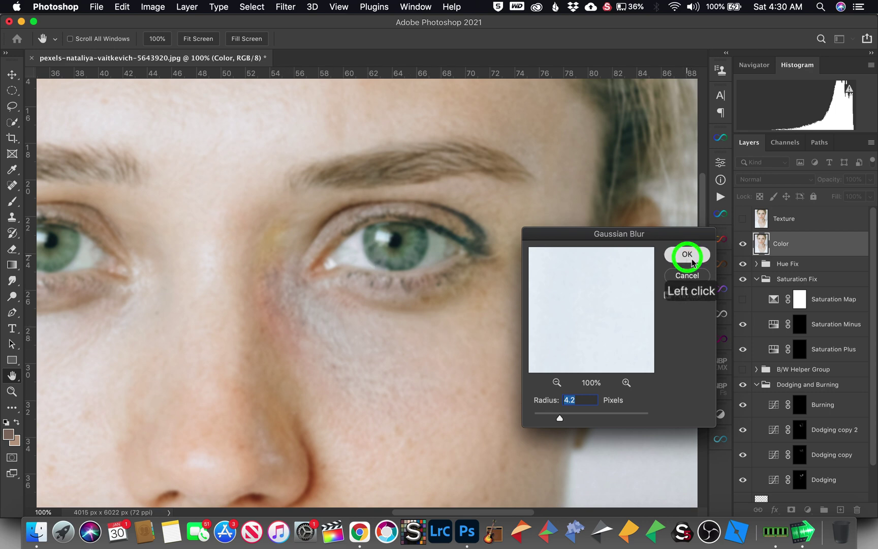
# Show and select the Texture layer, and start Apply Image with Color as the source layer
pyautogui.click(743, 218)
pyautogui.click(806, 219)
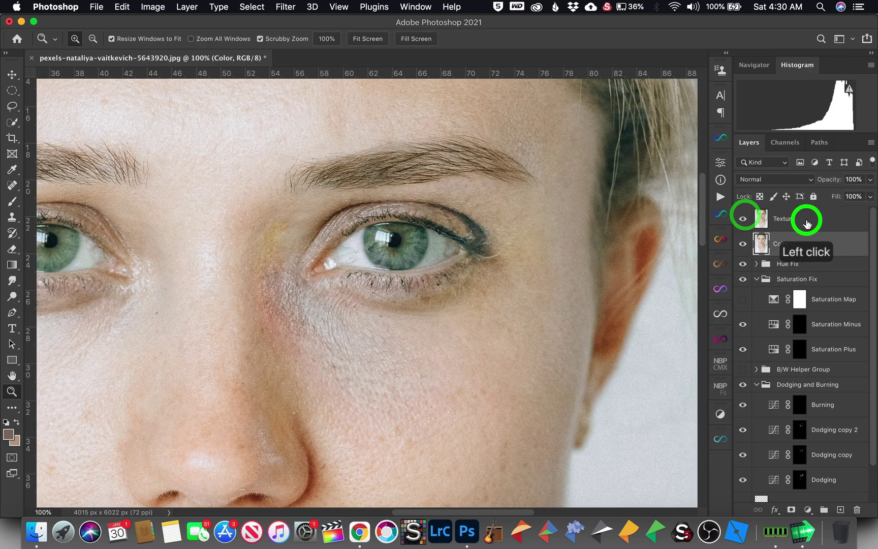
pyautogui.press('super+0')
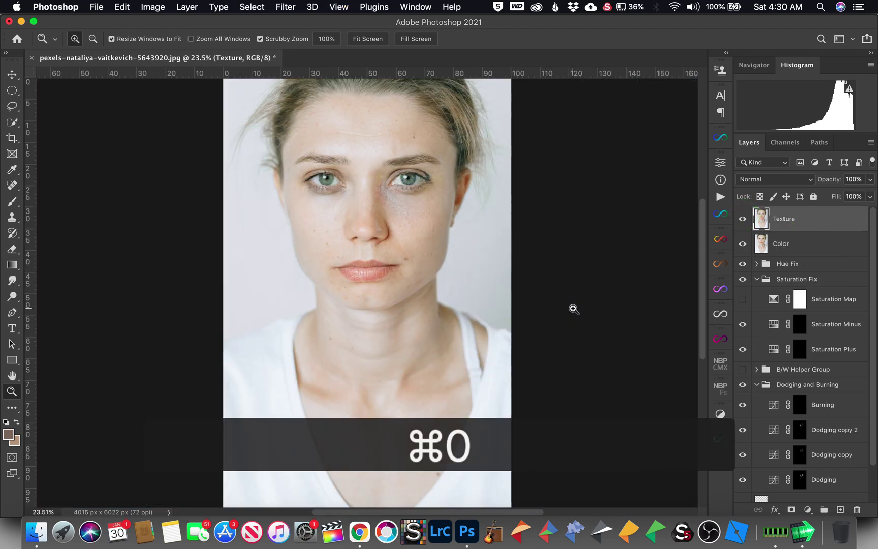
pyautogui.click(151, 7)
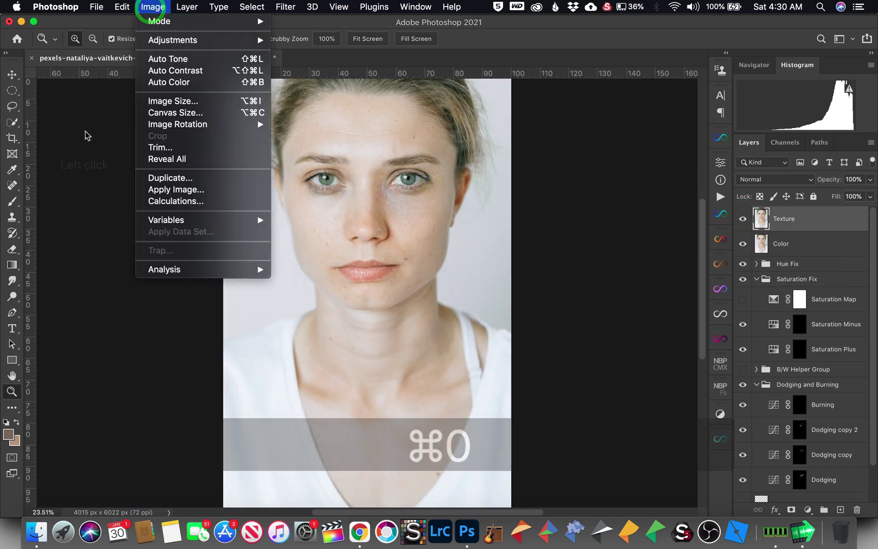
pyautogui.click(158, 192)
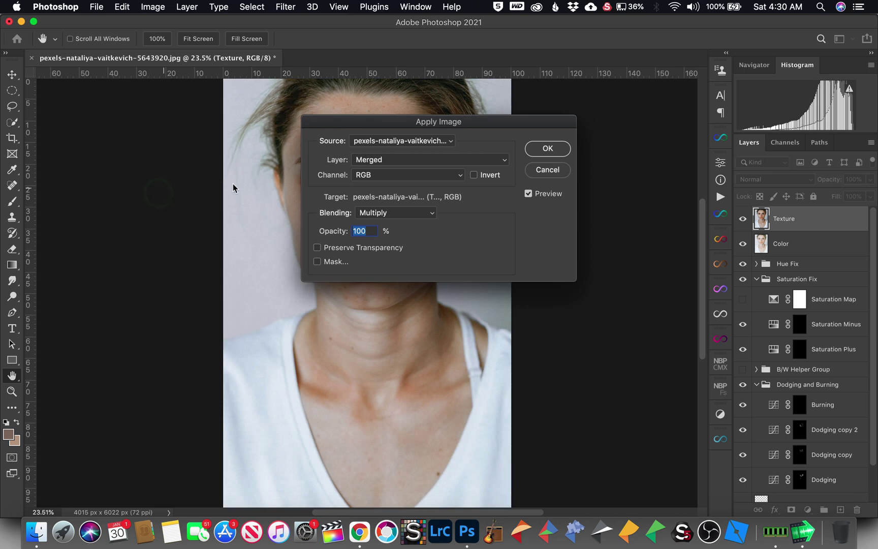
pyautogui.click(367, 161)
pyautogui.click(364, 186)
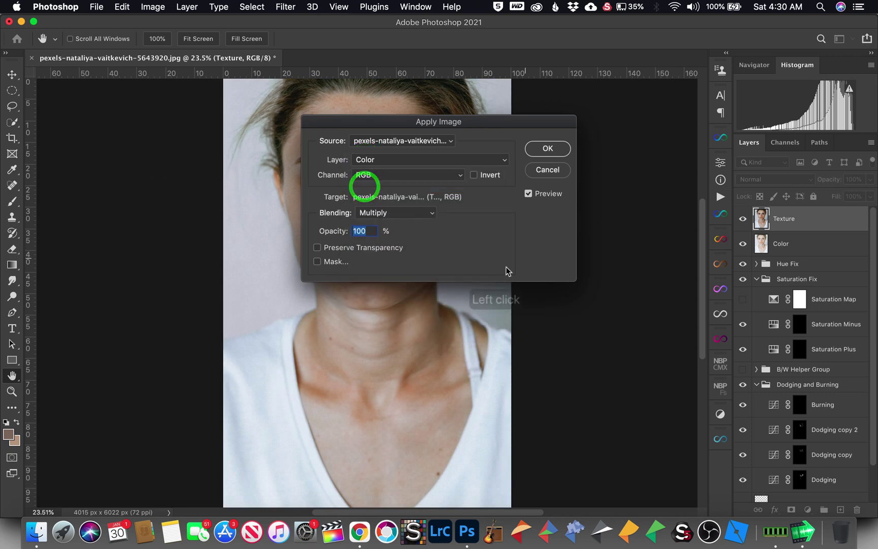
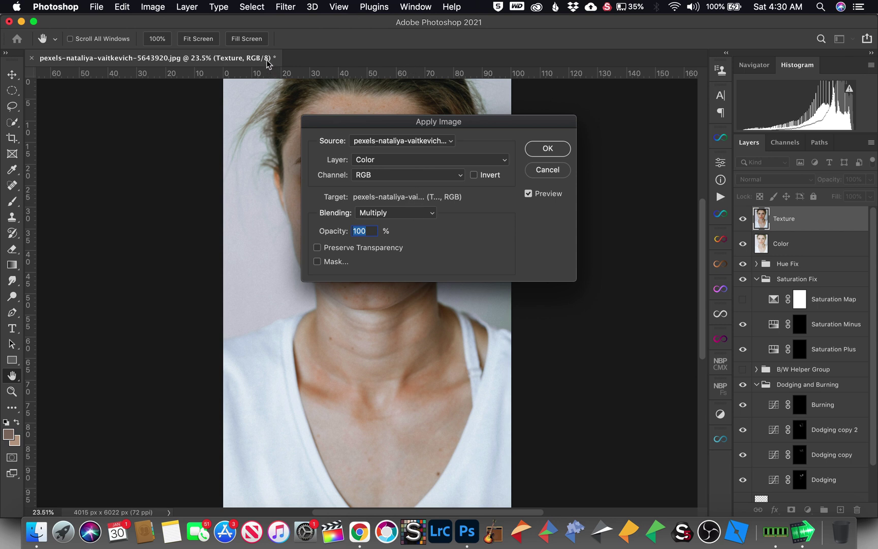
# Set the Apply Image blending to Subtract with scale 2 and offset 128, and apply it to the Texture layer
pyautogui.click(382, 214)
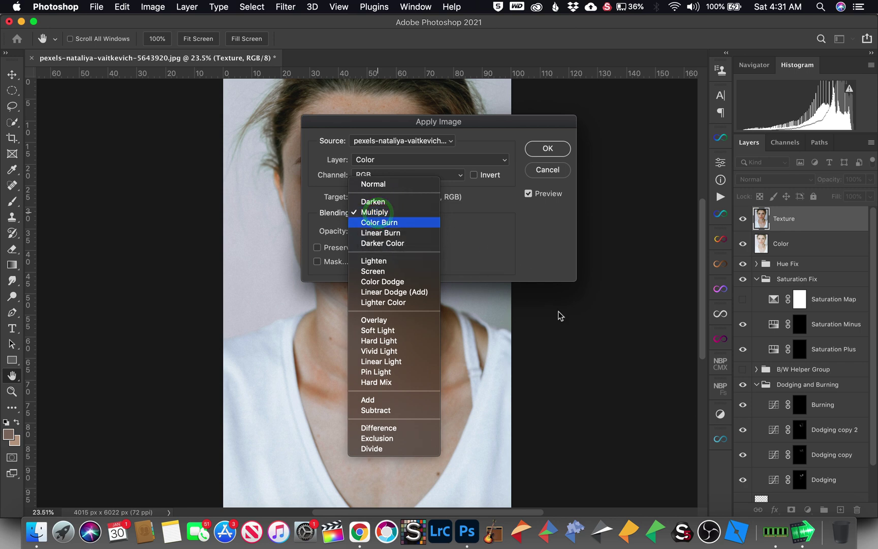
pyautogui.click(379, 410)
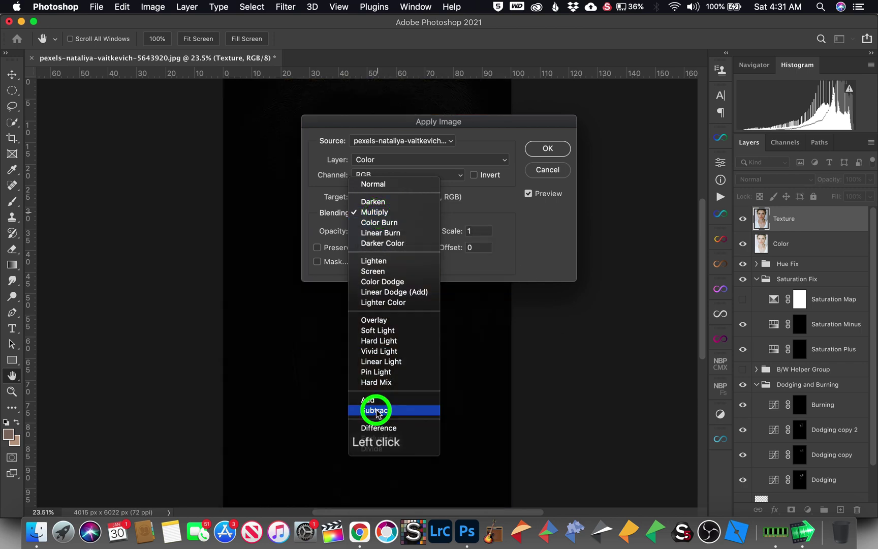
pyautogui.click(472, 231)
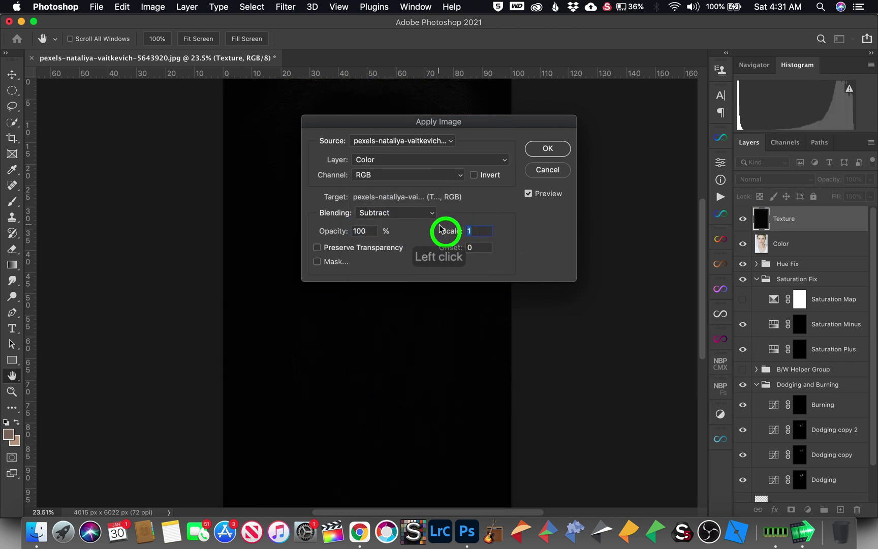
pyautogui.write('2')
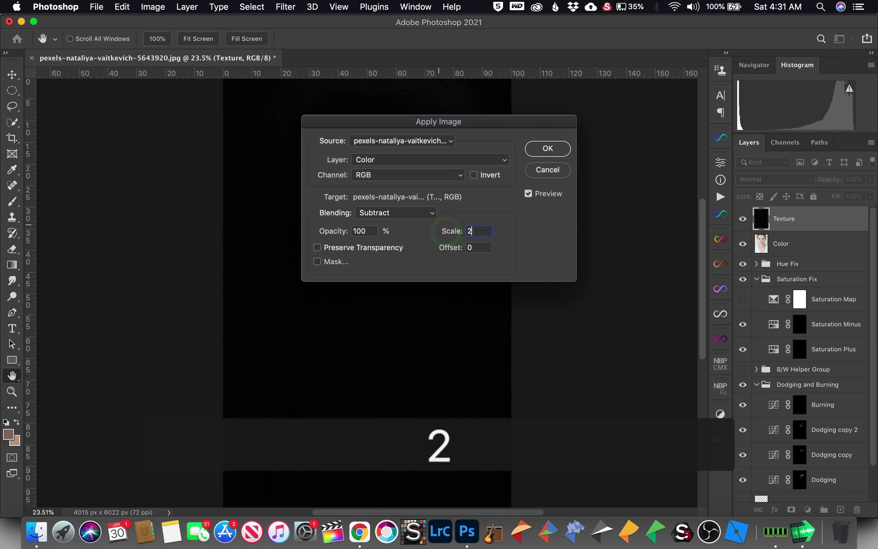
pyautogui.click(478, 247)
pyautogui.write('12')
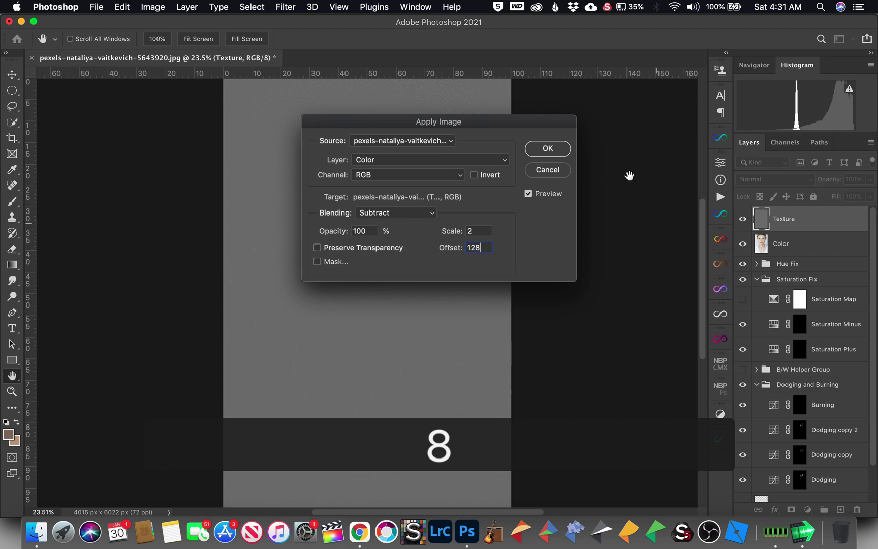
pyautogui.write('8')
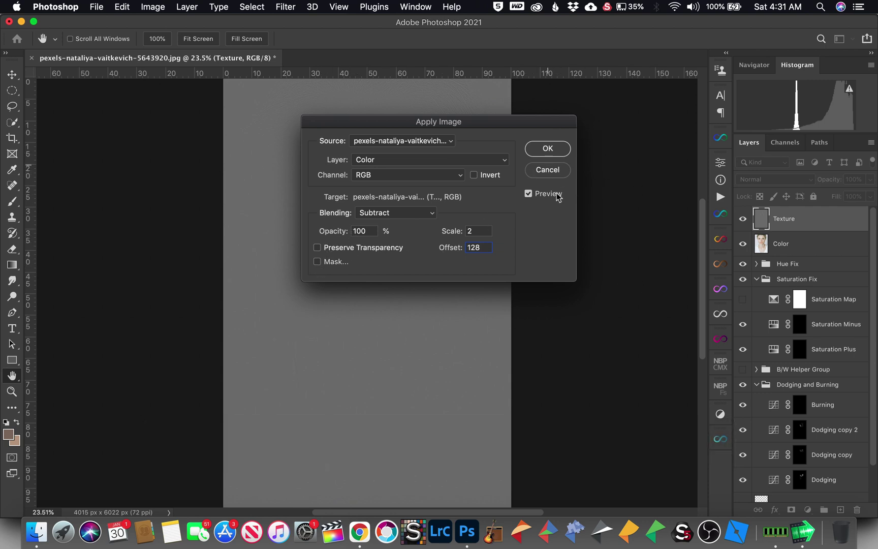
pyautogui.click(547, 149)
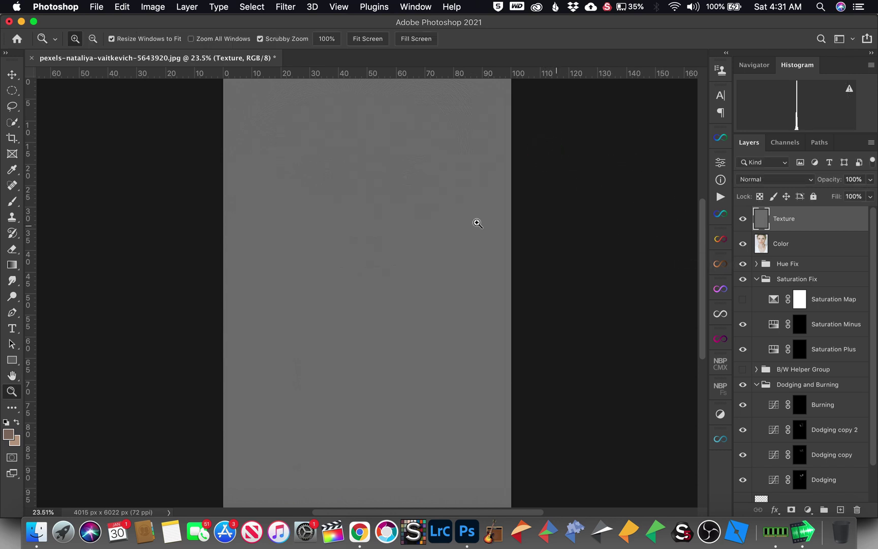
# Examine the extracted skin detail on the Texture layer around the mouth at 200% magnification
pyautogui.click(395, 254)
pyautogui.click(391, 255)
pyautogui.click(384, 256)
pyautogui.click(382, 258)
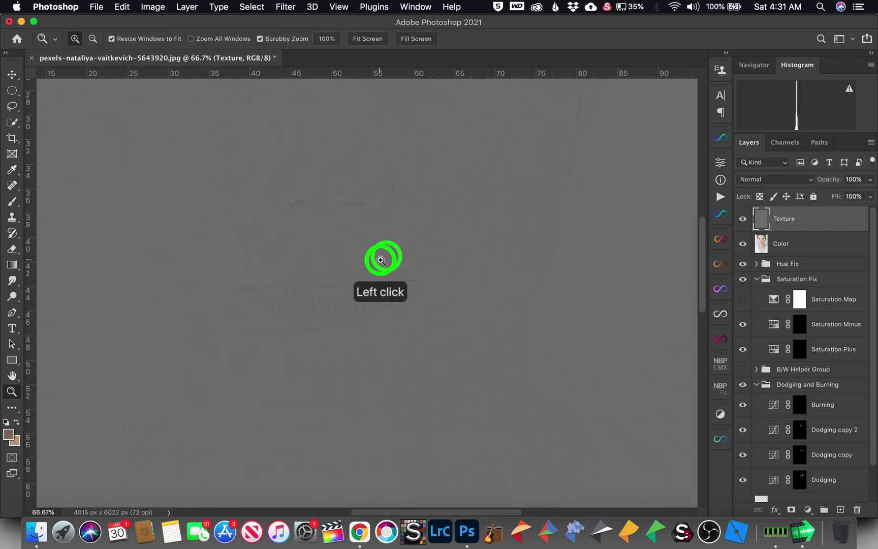
pyautogui.click(375, 271)
pyautogui.click(373, 267)
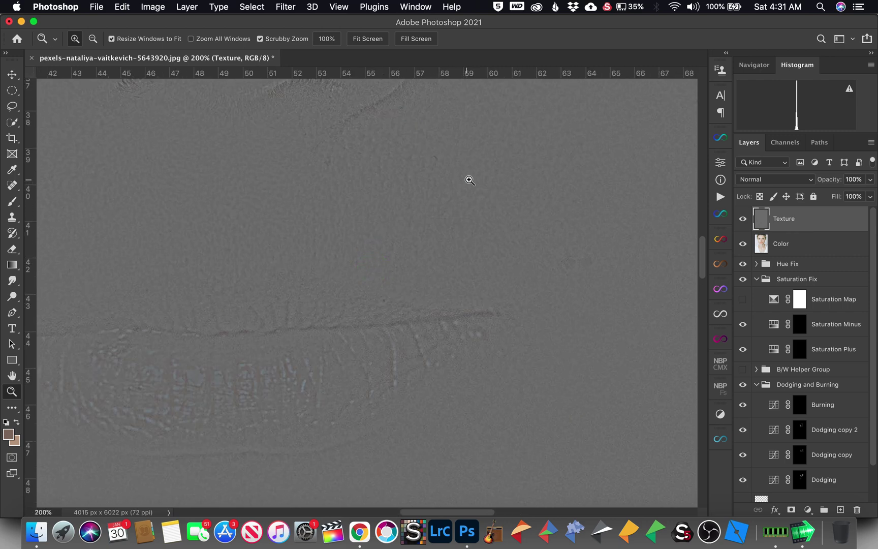
# Set the Texture layer's blend mode to Linear Light
pyautogui.moveTo(438, 248); pyautogui.dragTo(392, 400)
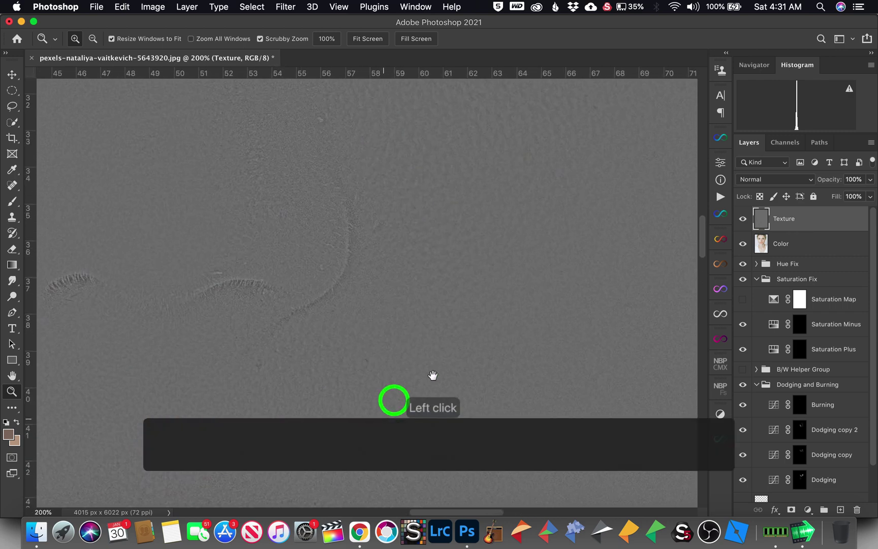
pyautogui.click(777, 182)
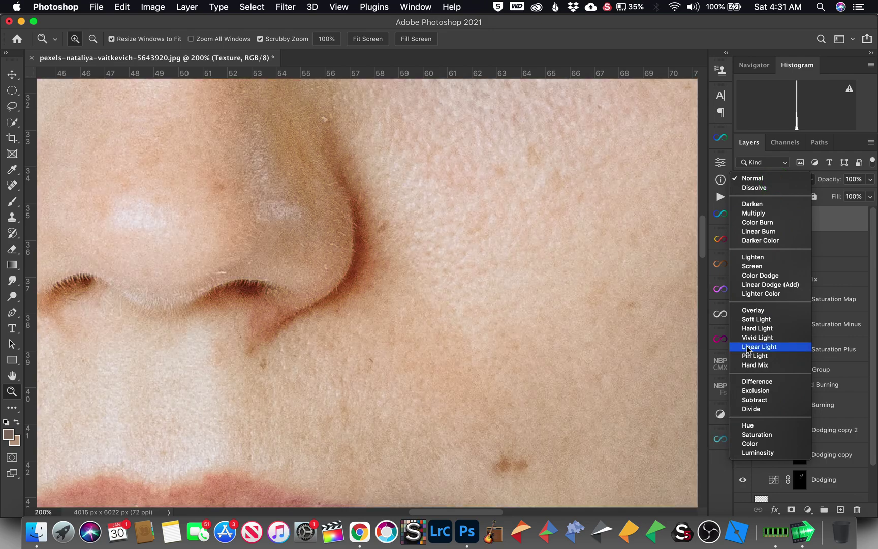
pyautogui.click(747, 348)
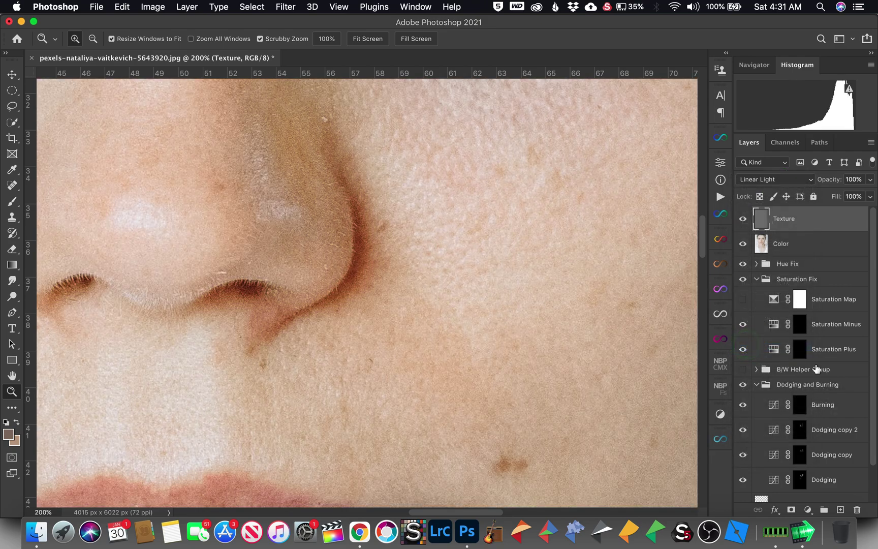
# Add a new empty layer directly above the Color layer and name it Airbrushing
pyautogui.press('super+minus')
pyautogui.press('super+minus')
pyautogui.press('super+minus')
pyautogui.click(804, 245)
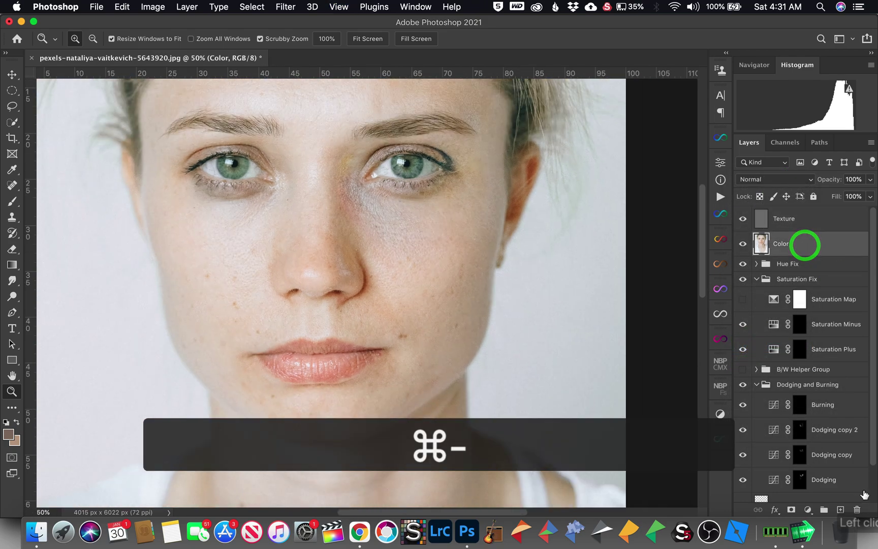
pyautogui.click(841, 510)
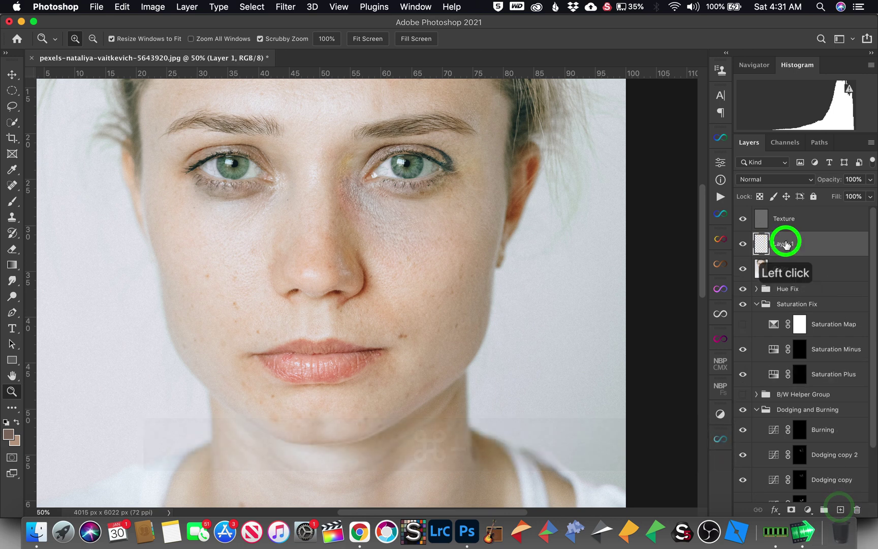
pyautogui.doubleClick(786, 243)
pyautogui.write('Airbrushing')
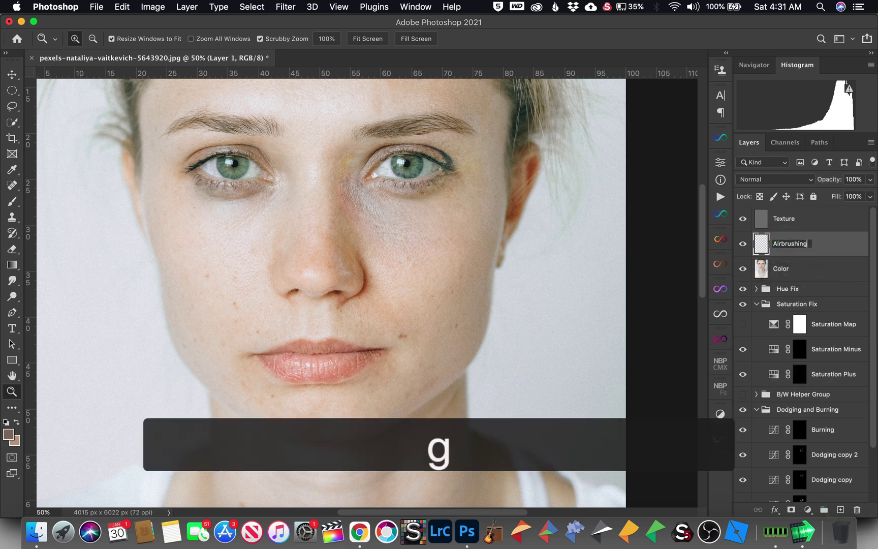
pyautogui.press('Return')
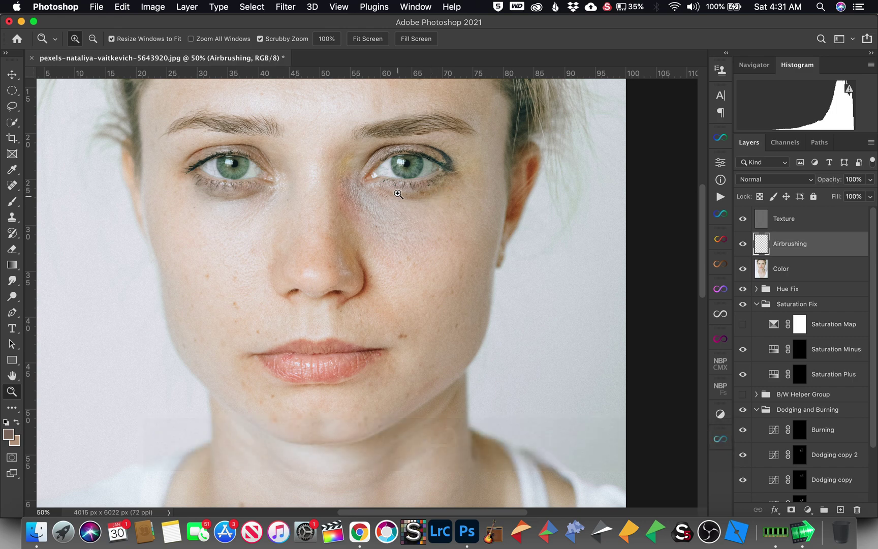
# Set the brush to size 250 and 1% flow, and paint sampled cheek skin tone over the bruise below the eye
pyautogui.press('z')
pyautogui.click(387, 237)
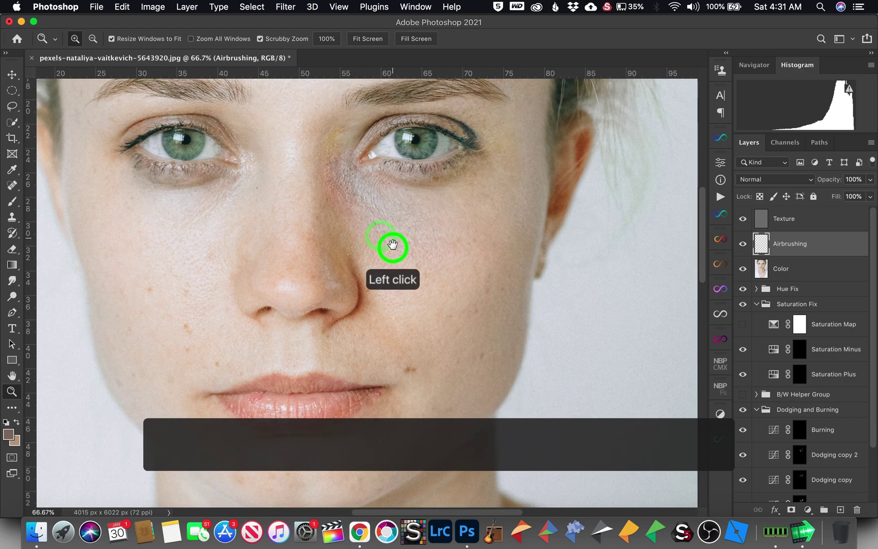
pyautogui.press('b')
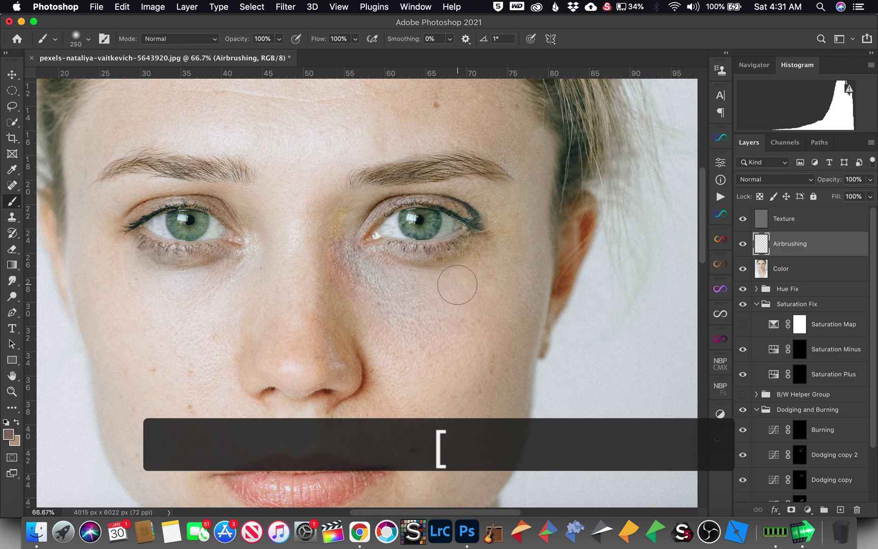
pyautogui.moveTo(321, 38); pyautogui.dragTo(53, 26)
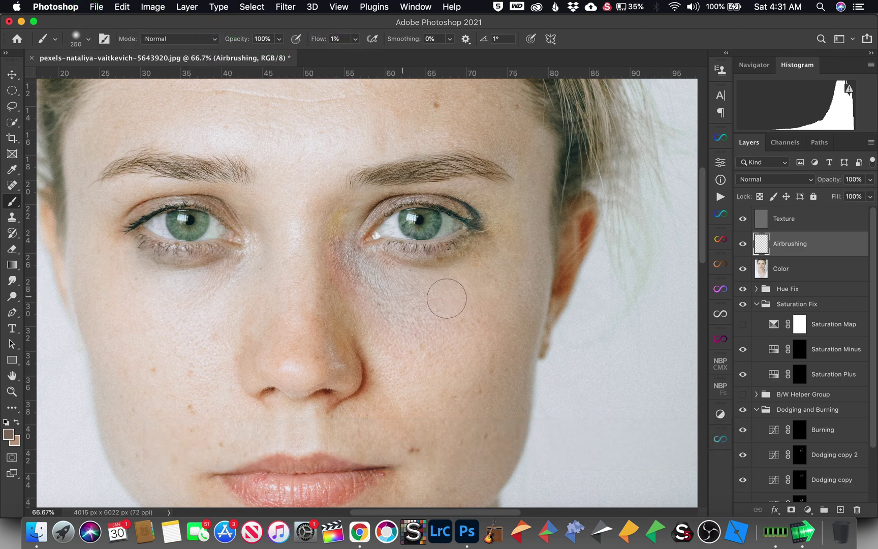
pyautogui.keyDown('alt'); pyautogui.click(440, 282); pyautogui.keyUp('alt')
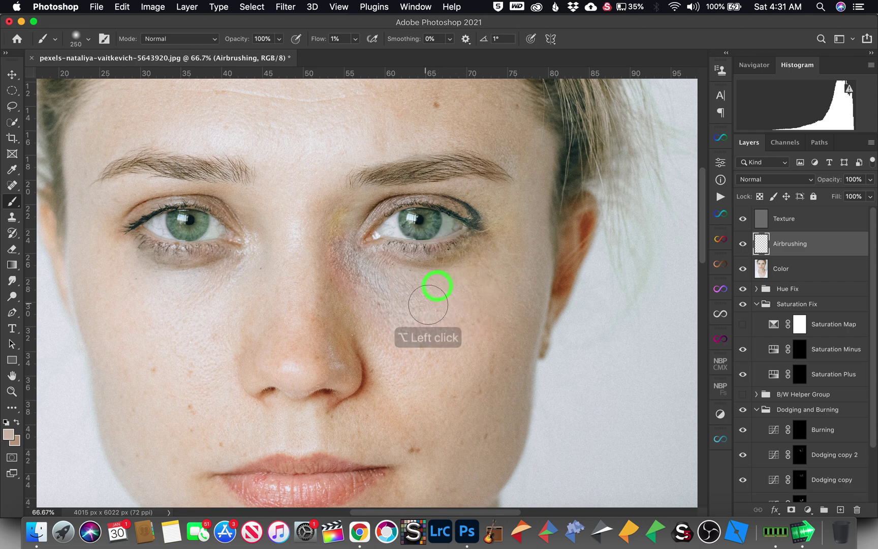
pyautogui.click(375, 272)
pyautogui.click(386, 303)
pyautogui.click(366, 308)
# Paint skin tones sampled from the cheek and side of the nose over the bruise at the inner eye corner and nose side
pyautogui.keyDown('alt'); pyautogui.click(370, 337); pyautogui.keyUp('alt')
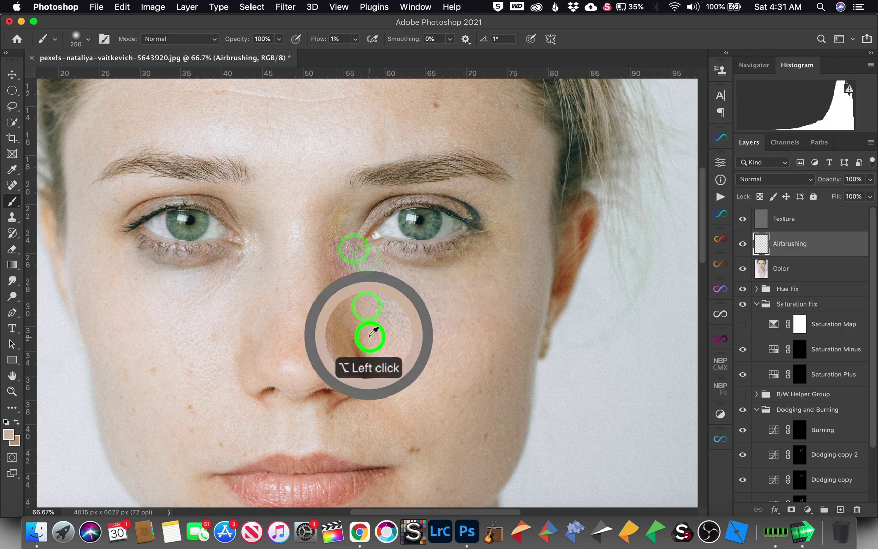
pyautogui.click(339, 260)
pyautogui.click(339, 288)
pyautogui.keyDown('alt'); pyautogui.click(334, 323); pyautogui.keyUp('alt')
pyautogui.click(339, 269)
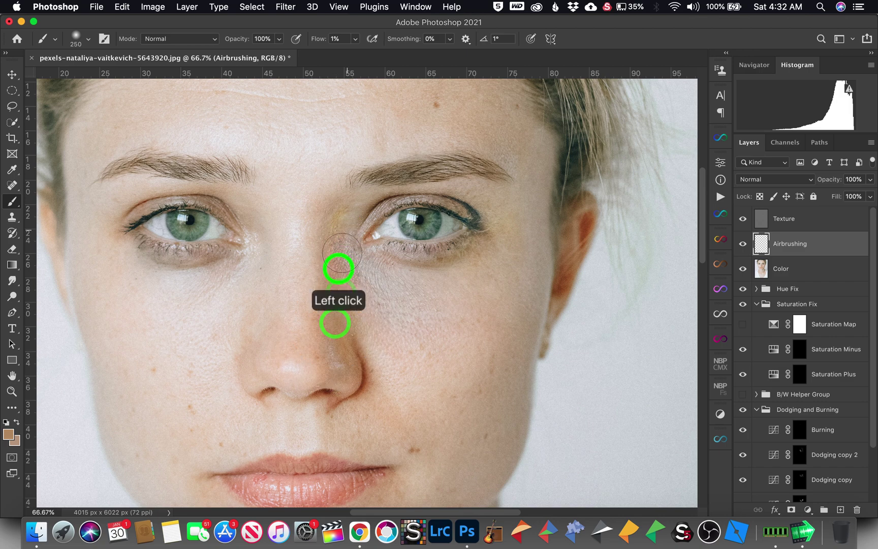
pyautogui.click(343, 244)
pyautogui.keyDown('alt'); pyautogui.click(400, 372); pyautogui.keyUp('alt')
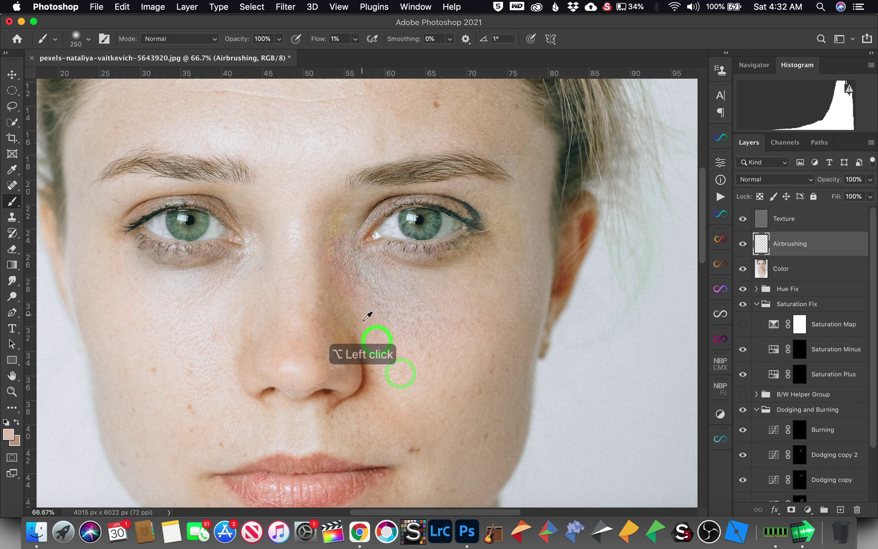
pyautogui.click(352, 293)
pyautogui.click(380, 338)
# Sample the skin tone on the middle of the cheek and paint it under the outer corner and centre of the bruised eye
pyautogui.keyDown('alt'); pyautogui.click(436, 301); pyautogui.keyUp('alt')
pyautogui.click(465, 271)
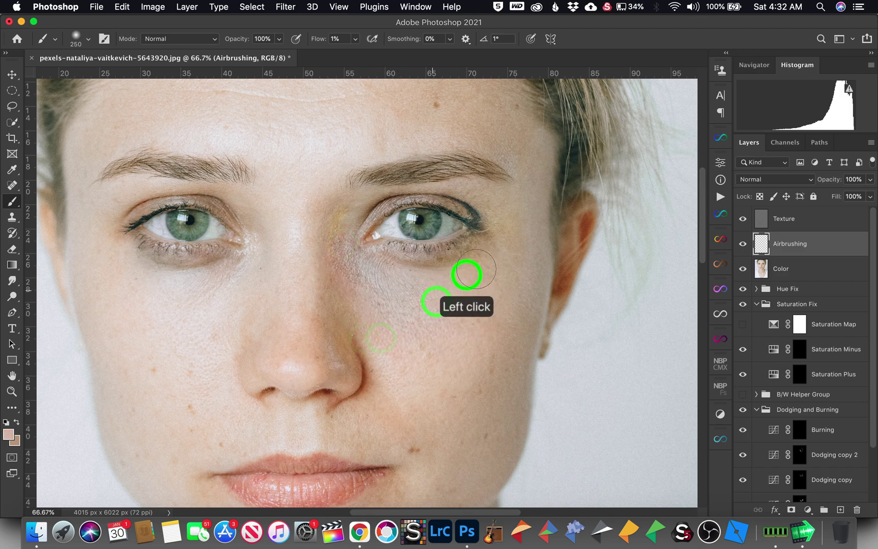
pyautogui.click(486, 255)
pyautogui.click(432, 269)
pyautogui.click(436, 286)
pyautogui.click(397, 285)
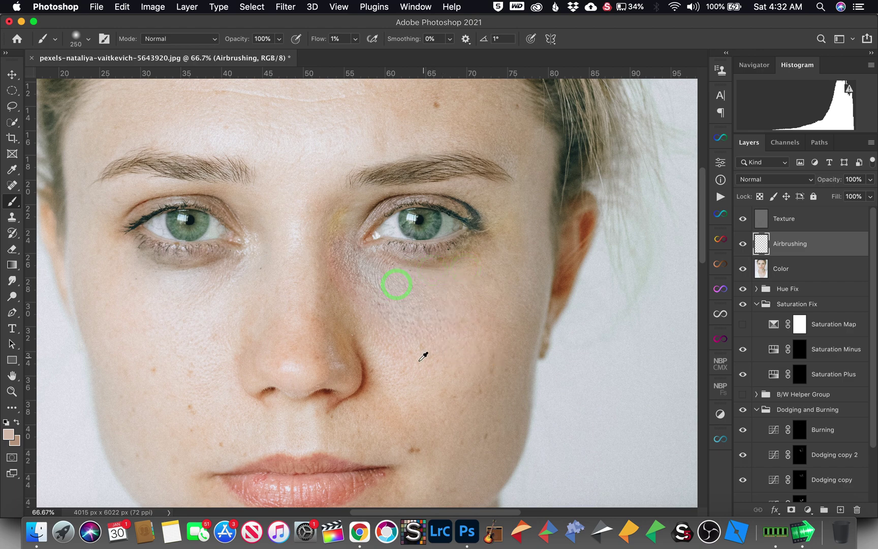
# Blend skin tones sampled from the lower cheek and inner eye corner into the bruised area under the eye
pyautogui.keyDown('alt'); pyautogui.click(419, 362); pyautogui.keyUp('alt')
pyautogui.click(368, 254)
pyautogui.click(395, 309)
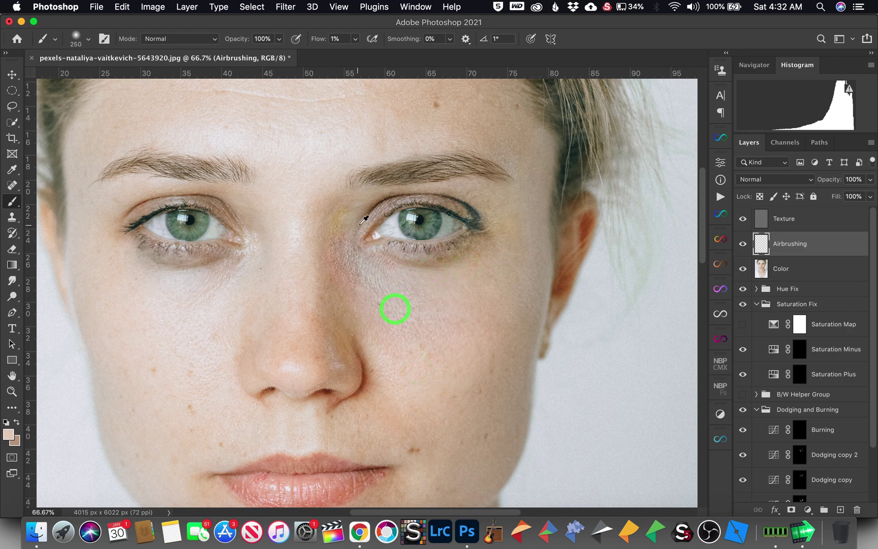
pyautogui.keyDown('alt'); pyautogui.click(349, 221); pyautogui.keyUp('alt')
pyautogui.click(385, 297)
# Enlarge the brush to 400, paint broadly over the upper cheek and nose side, and compare with the Airbrushing layer toggled
pyautogui.press(']')
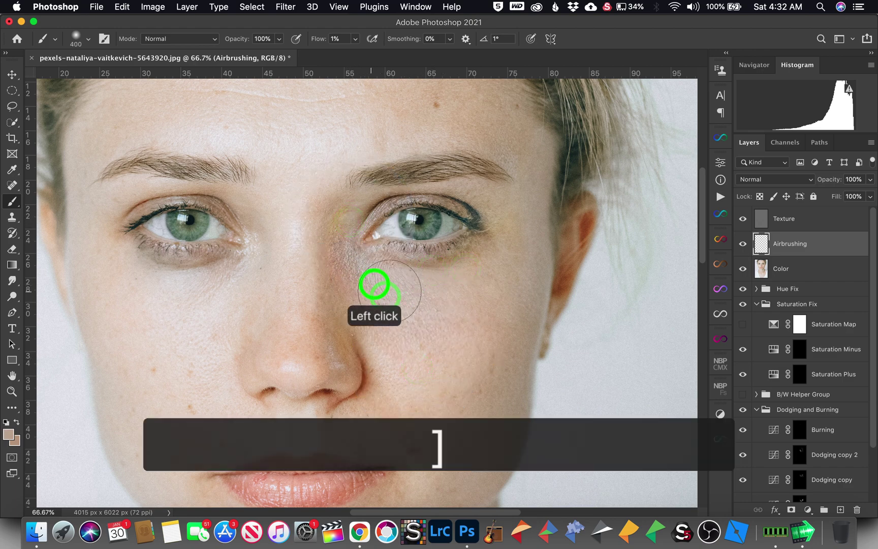
pyautogui.click(443, 310)
pyautogui.click(383, 281)
pyautogui.click(350, 311)
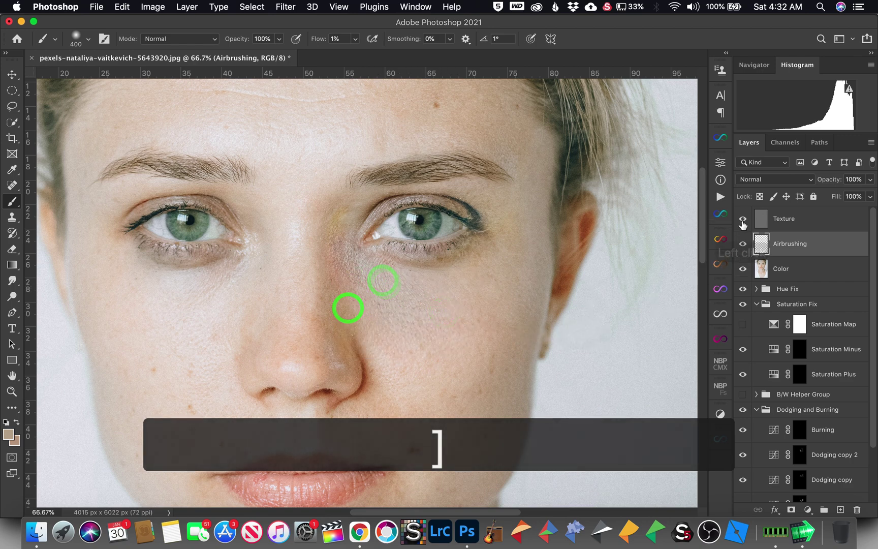
pyautogui.click(743, 243)
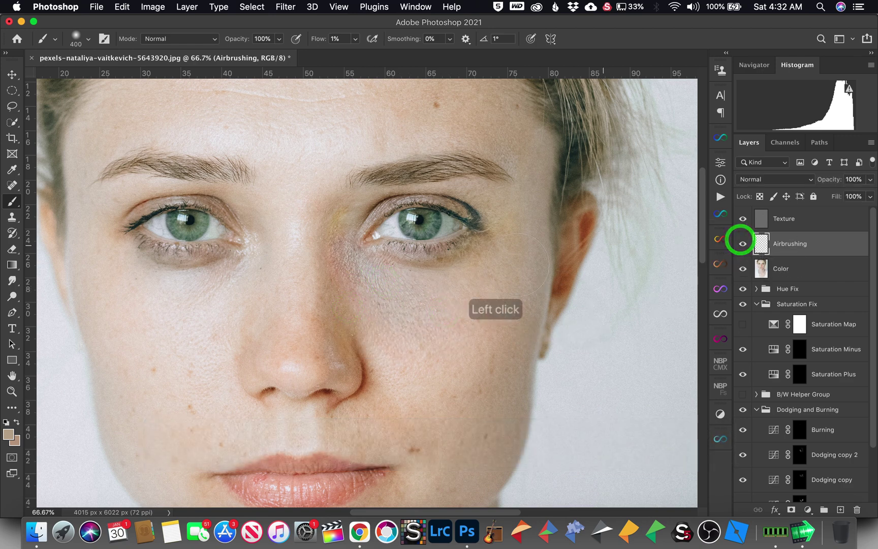
# Paint cheek tone beside the nose, and use a 200 brush to blend sampled nose-side tone near the inner eye corner
pyautogui.keyDown('alt'); pyautogui.click(401, 362); pyautogui.keyUp('alt')
pyautogui.click(348, 264)
pyautogui.keyDown('alt'); pyautogui.click(344, 281); pyautogui.keyUp('alt')
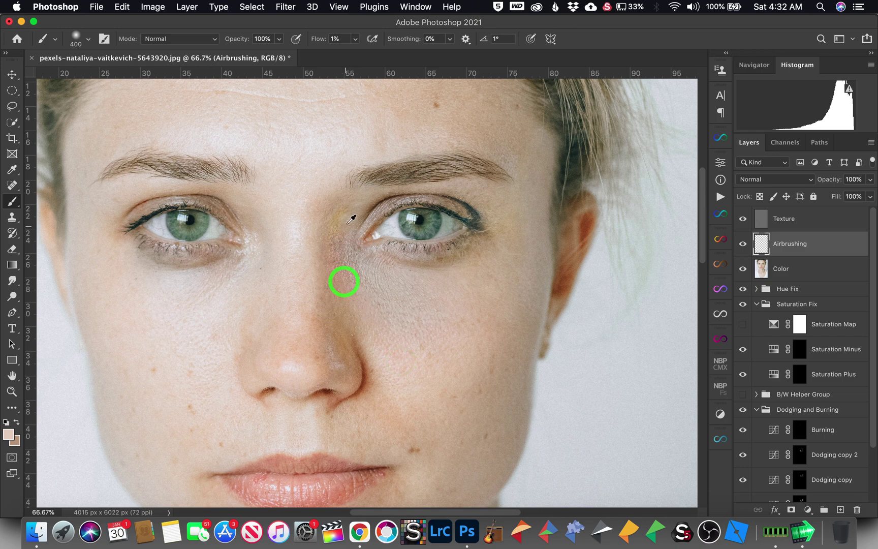
pyautogui.press('[')
pyautogui.press('[')
pyautogui.click(333, 243)
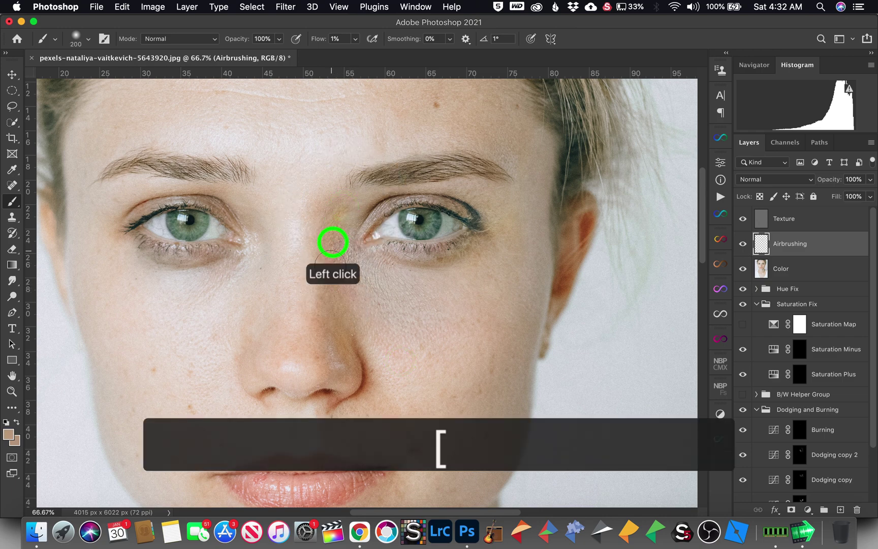
# Blend tone sampled along the nose into the inner eye corner, and sampled cheek tone into the bruise below
pyautogui.keyDown('alt'); pyautogui.click(331, 296); pyautogui.keyUp('alt')
pyautogui.keyDown('alt'); pyautogui.click(329, 319); pyautogui.keyUp('alt')
pyautogui.click(335, 241)
pyautogui.click(338, 242)
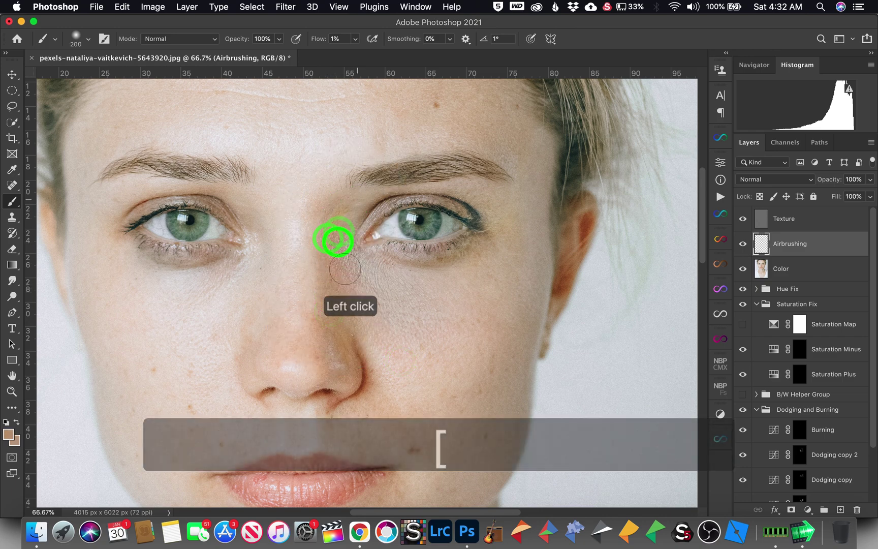
pyautogui.keyDown('alt'); pyautogui.click(380, 340); pyautogui.keyUp('alt')
pyautogui.click(380, 303)
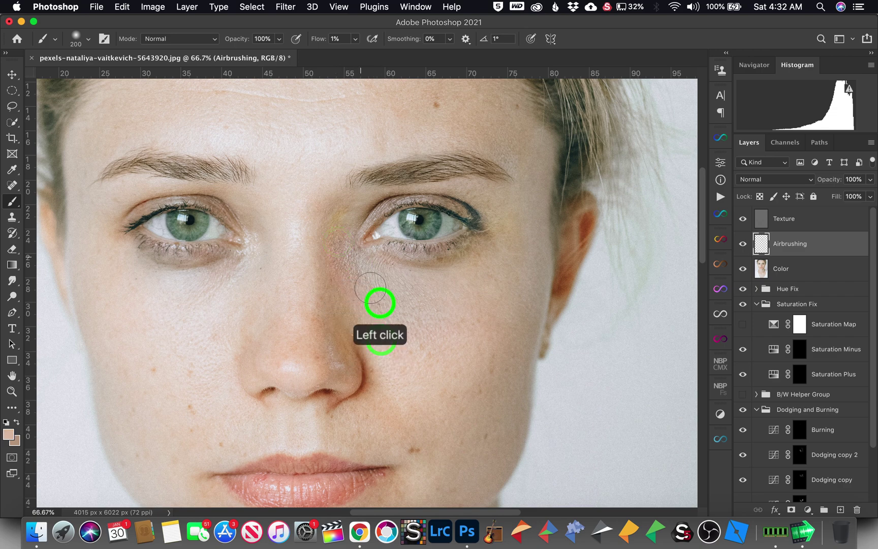
# Sample the skin below the unbruised eye and paint it with a 500 brush under the bruised eye and beside the nose
pyautogui.press('super+minus')
pyautogui.press('super+minus')
pyautogui.press('super+minus')
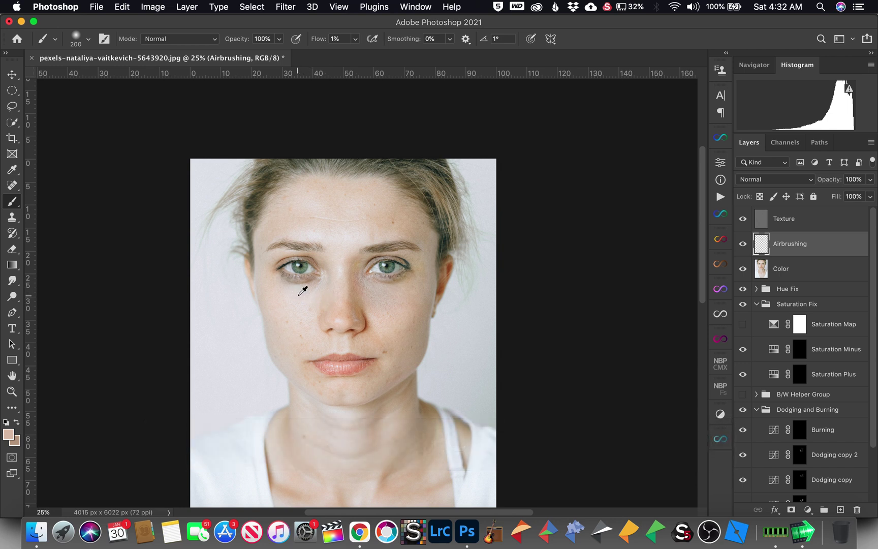
pyautogui.keyDown('alt'); pyautogui.click(297, 296); pyautogui.keyUp('alt')
pyautogui.press(']')
pyautogui.press(']')
pyautogui.press(']')
pyautogui.press(']')
pyautogui.click(397, 293)
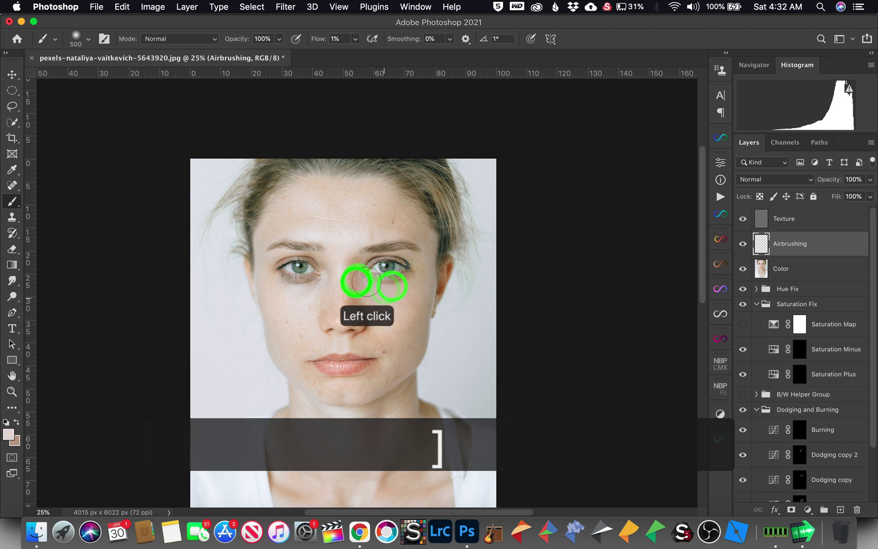
pyautogui.click(387, 290)
pyautogui.click(363, 290)
# Blend tones sampled from the bruised side's cheek and the opposite under-eye area over the upper cheek and nose side
pyautogui.keyDown('alt'); pyautogui.click(398, 304); pyautogui.keyUp('alt')
pyautogui.click(367, 298)
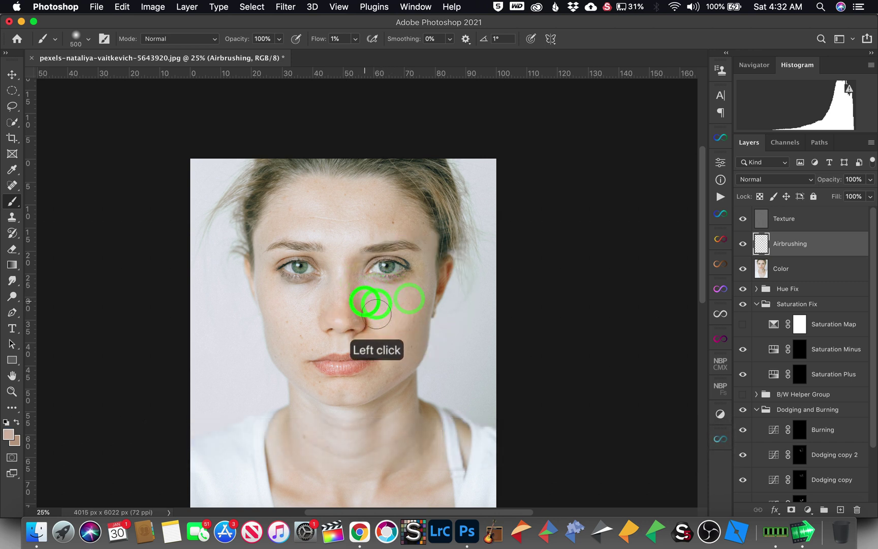
pyautogui.click(387, 313)
pyautogui.keyDown('alt'); pyautogui.click(298, 294); pyautogui.keyUp('alt')
pyautogui.click(378, 301)
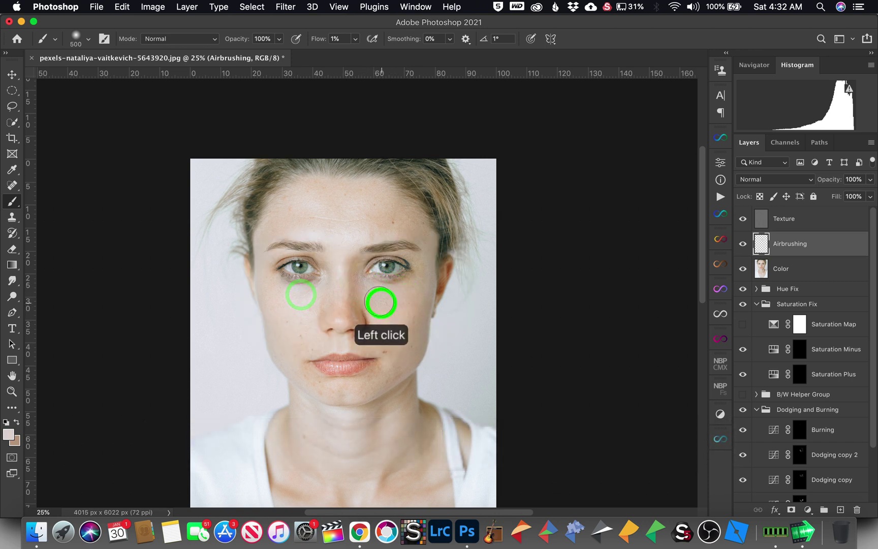
pyautogui.click(381, 296)
pyautogui.click(357, 280)
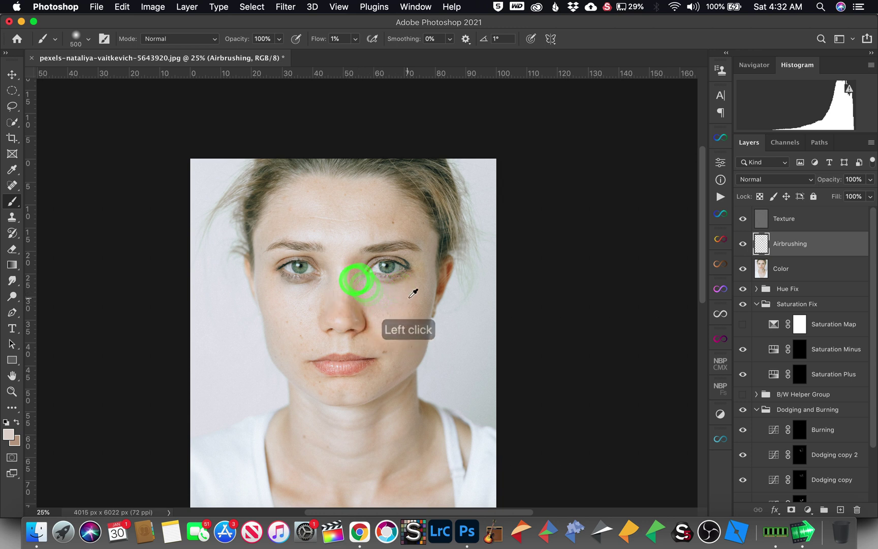
# Sample the outer cheek's skin tone and blend it below the outer eye and down the cheek beside the nose
pyautogui.keyDown('alt'); pyautogui.click(409, 297); pyautogui.keyUp('alt')
pyautogui.click(371, 303)
pyautogui.click(413, 286)
pyautogui.click(381, 310)
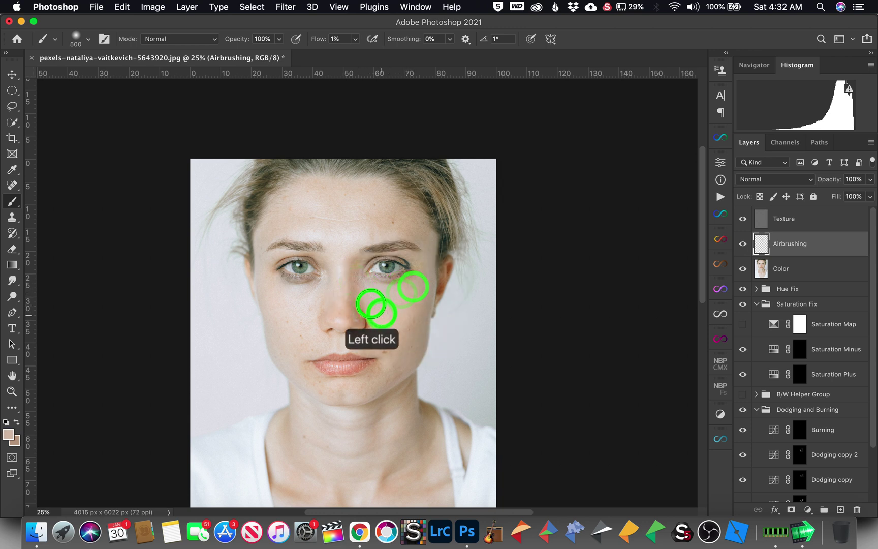
pyautogui.click(380, 326)
# Group the Texture, Airbrushing and Color layers and name the group Frequency Separation
pyautogui.click(812, 223)
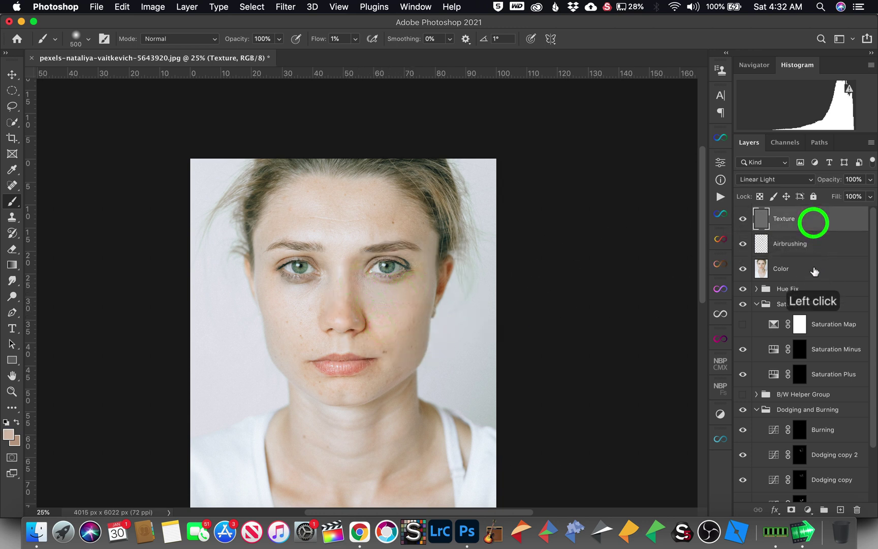
pyautogui.keyDown('shift'); pyautogui.click(809, 271); pyautogui.keyUp('shift')
pyautogui.press('super+g')
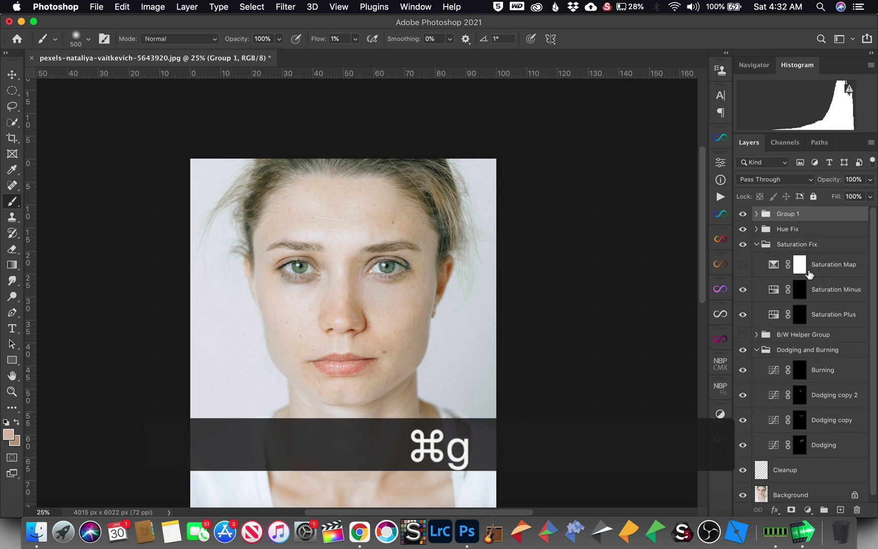
pyautogui.doubleClick(788, 215)
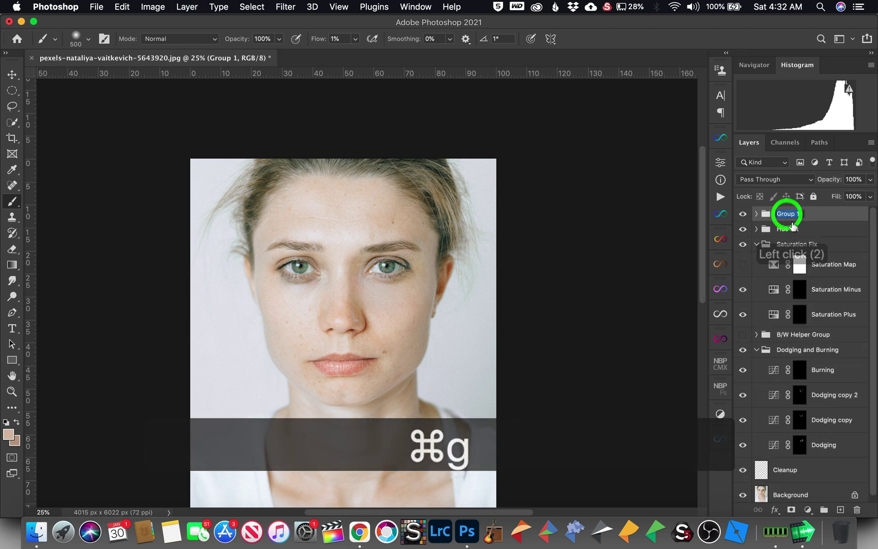
pyautogui.write('Frequency Separation')
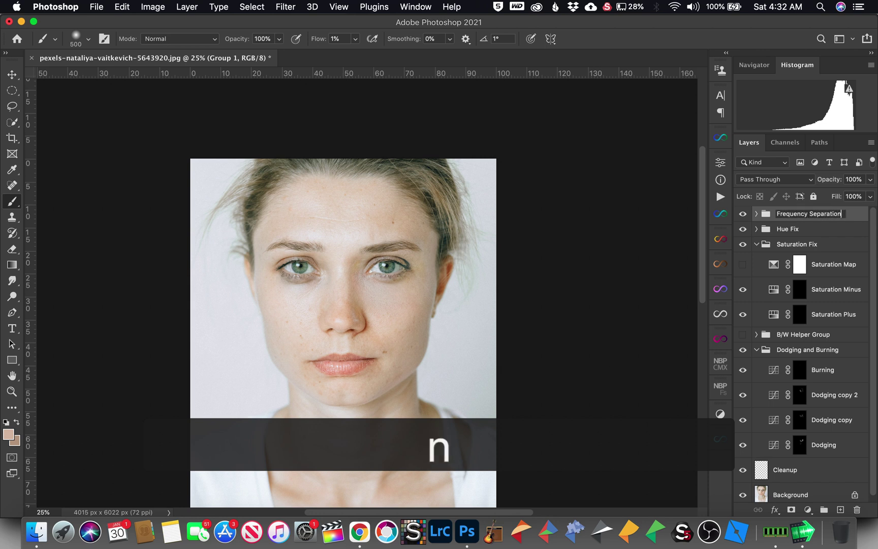
pyautogui.press('Return')
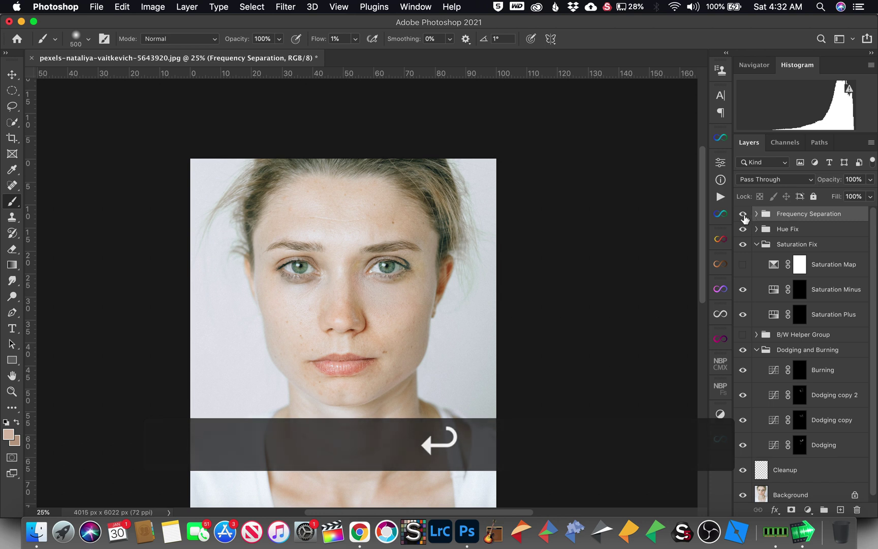
# Compare the portrait with and without the Frequency Separation group
pyautogui.click(741, 216)
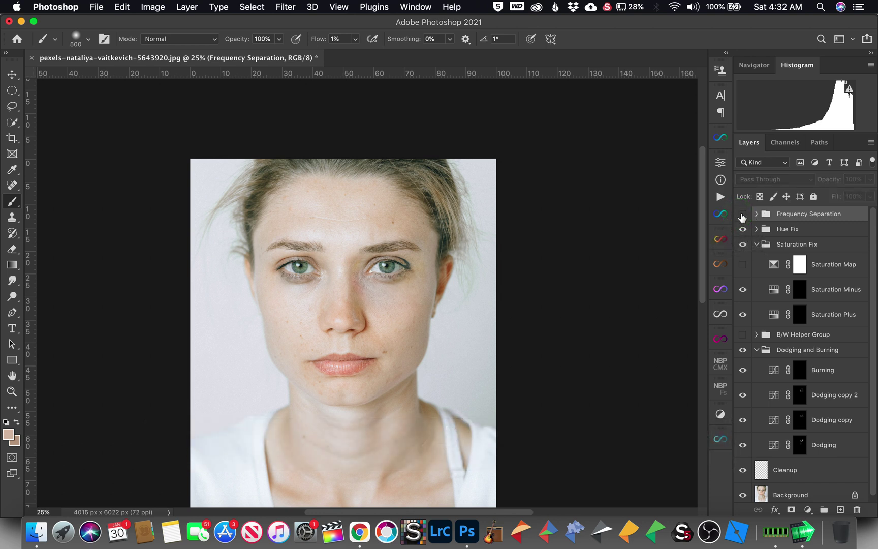
pyautogui.click(742, 215)
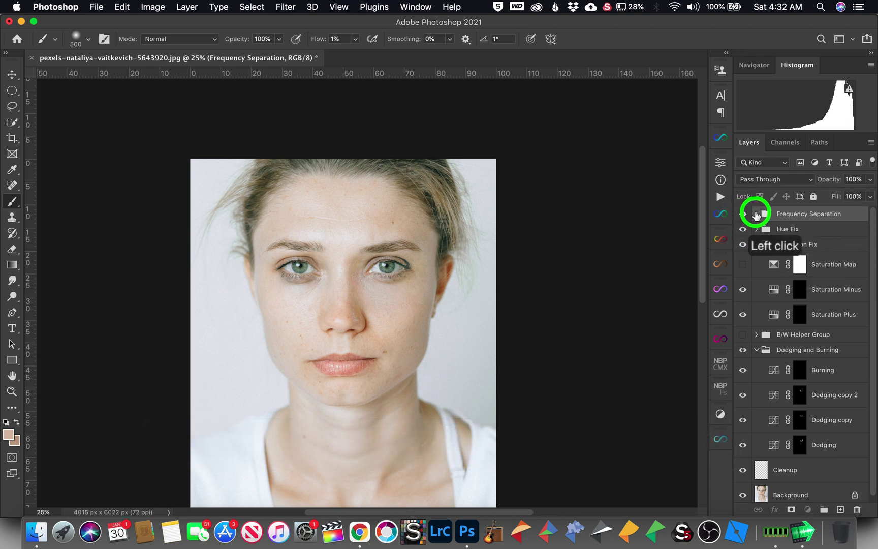
# On the Airbrushing layer in the Frequency Separation group, sample the nose tone and paint the shaded side of the nose with a 150 brush
pyautogui.click(756, 214)
pyautogui.press('z')
pyautogui.click(359, 290)
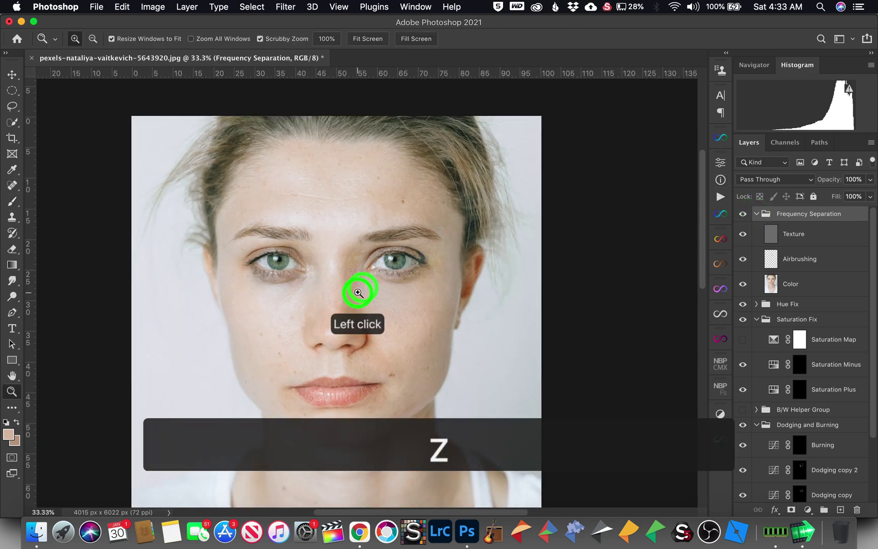
pyautogui.click(353, 292)
pyautogui.click(355, 292)
pyautogui.click(362, 299)
pyautogui.click(387, 304)
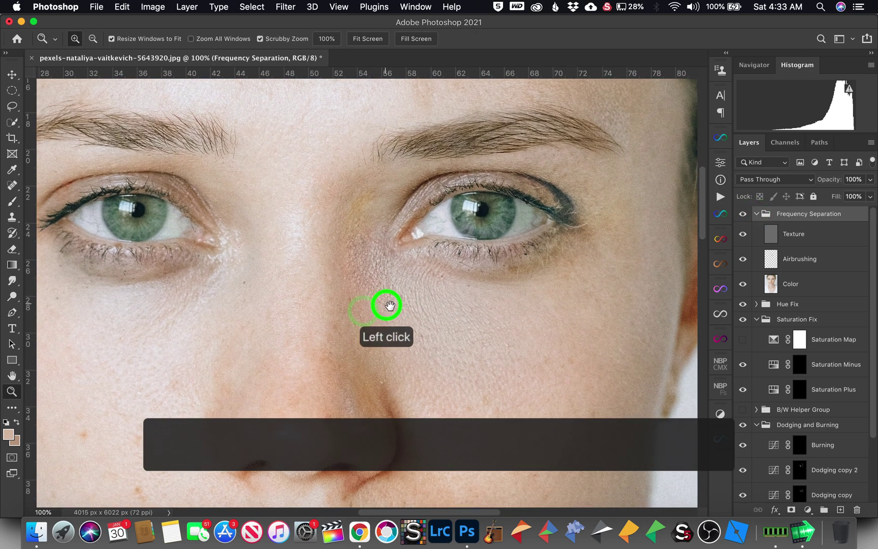
pyautogui.click(805, 258)
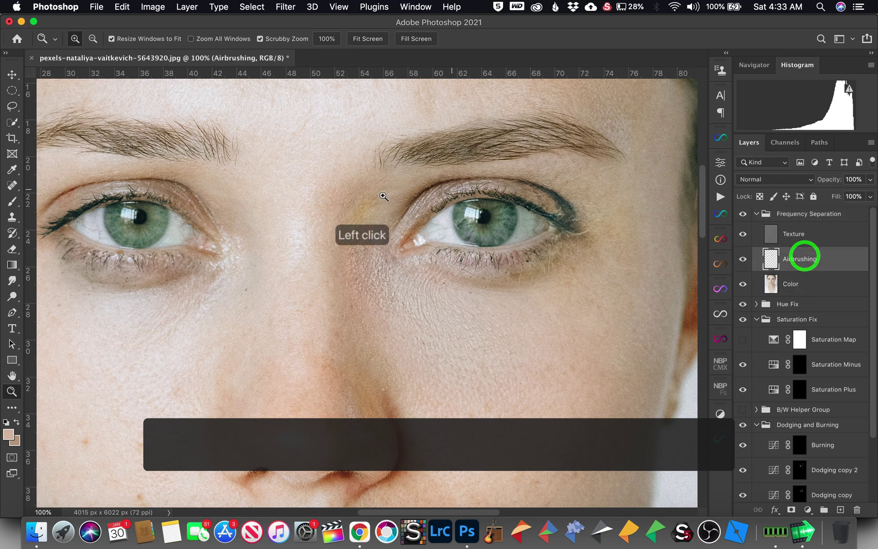
pyautogui.press('b')
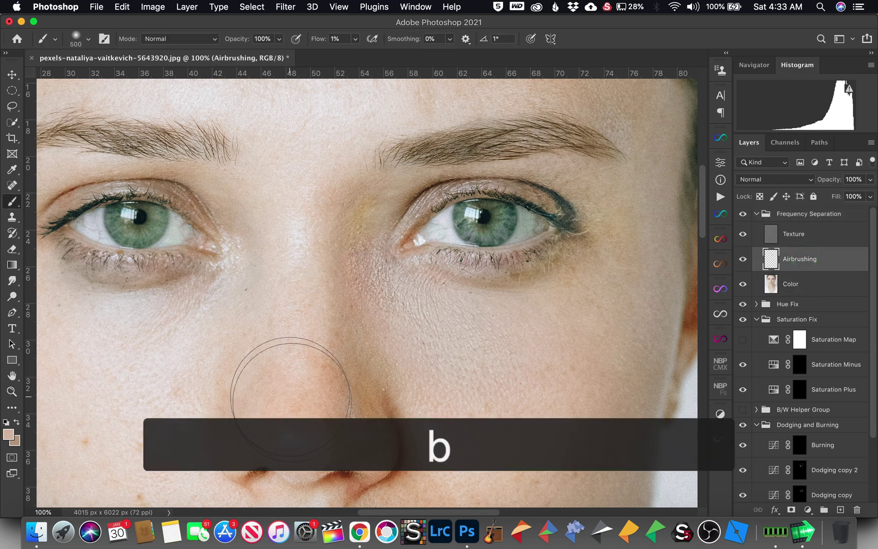
pyautogui.keyDown('alt'); pyautogui.click(302, 403); pyautogui.keyUp('alt')
pyautogui.press('[')
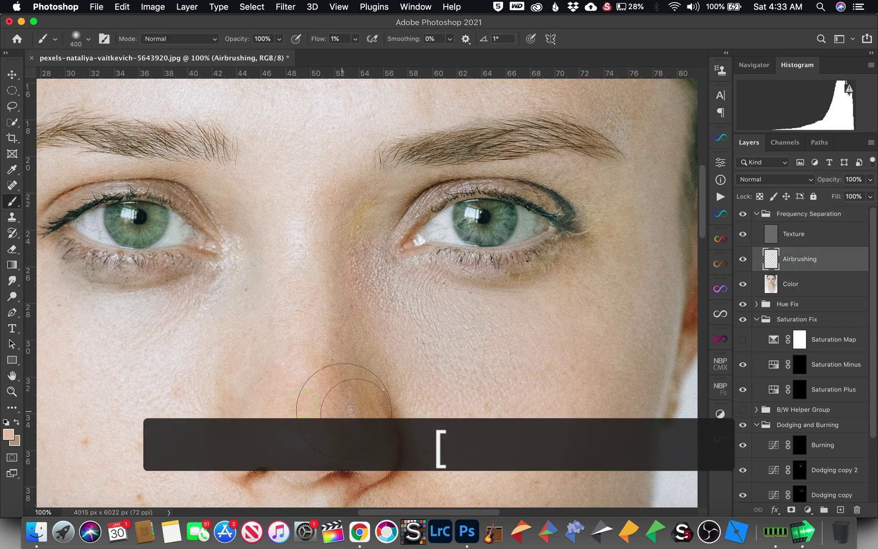
pyautogui.click(349, 355)
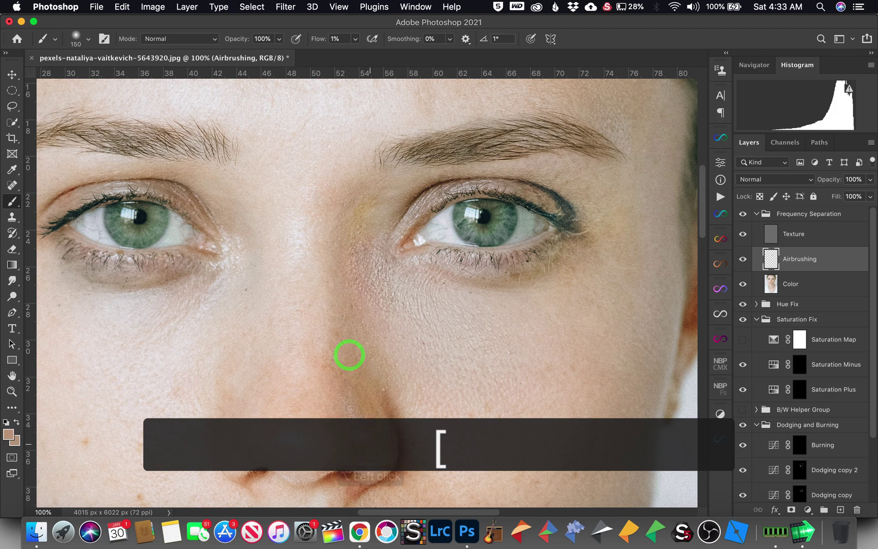
pyautogui.moveTo(350, 405); pyautogui.dragTo(364, 403)
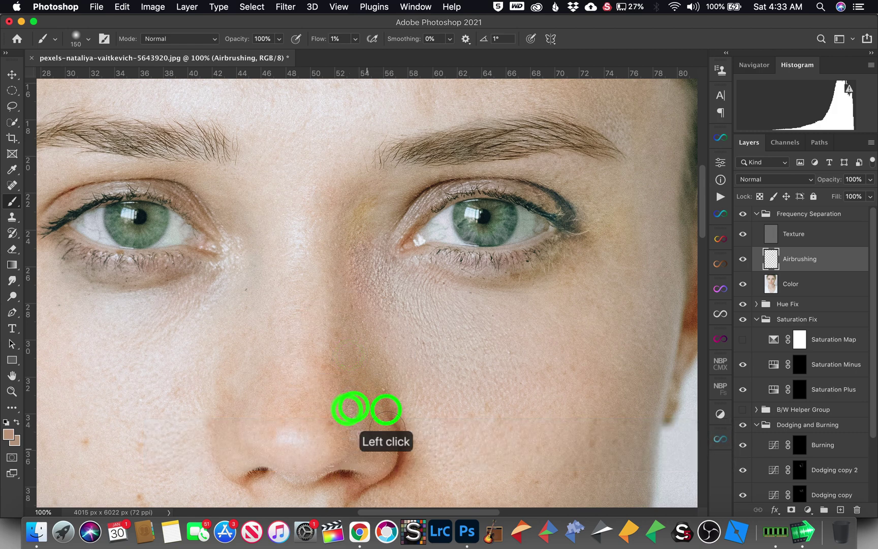
pyautogui.click(350, 411)
pyautogui.click(348, 393)
# Sample the skin tone near the nose tip and blend it over the shaded side above the nostril
pyautogui.click(310, 409)
pyautogui.keyDown('alt'); pyautogui.click(306, 409); pyautogui.keyUp('alt')
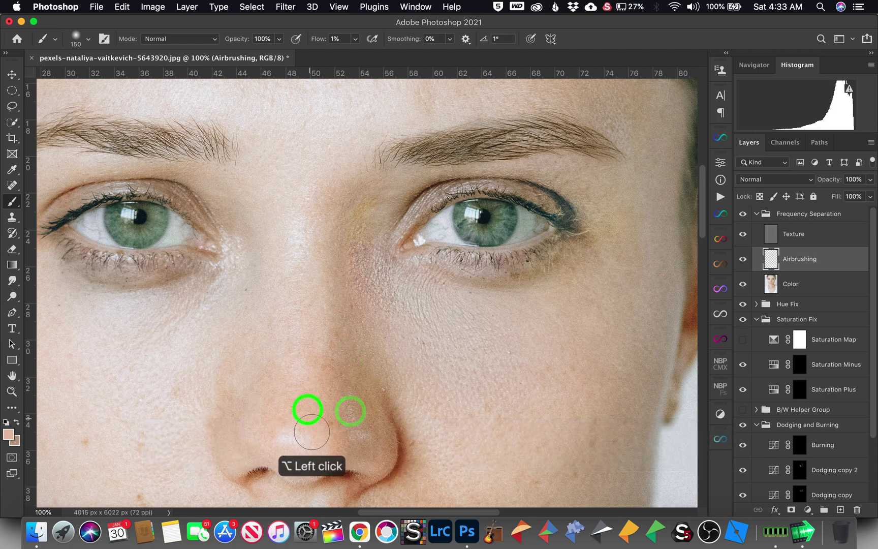
pyautogui.click(317, 393)
pyautogui.click(328, 407)
pyautogui.click(367, 419)
pyautogui.click(337, 399)
pyautogui.click(385, 436)
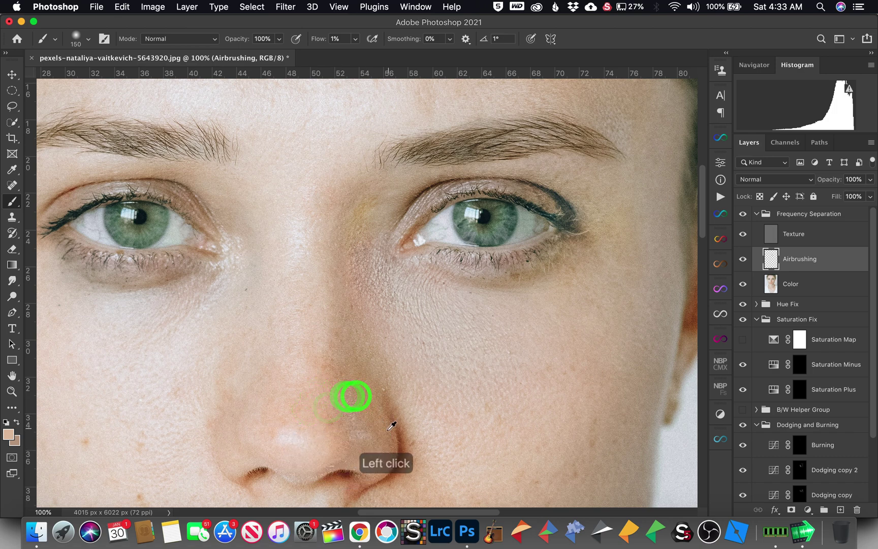
pyautogui.click(356, 387)
pyautogui.click(350, 405)
# Blend tones sampled from the shaded nose side and the area between the brows over the bruised inner eye corner and nose bridge
pyautogui.keyDown('alt'); pyautogui.click(362, 328); pyautogui.keyUp('alt')
pyautogui.click(373, 230)
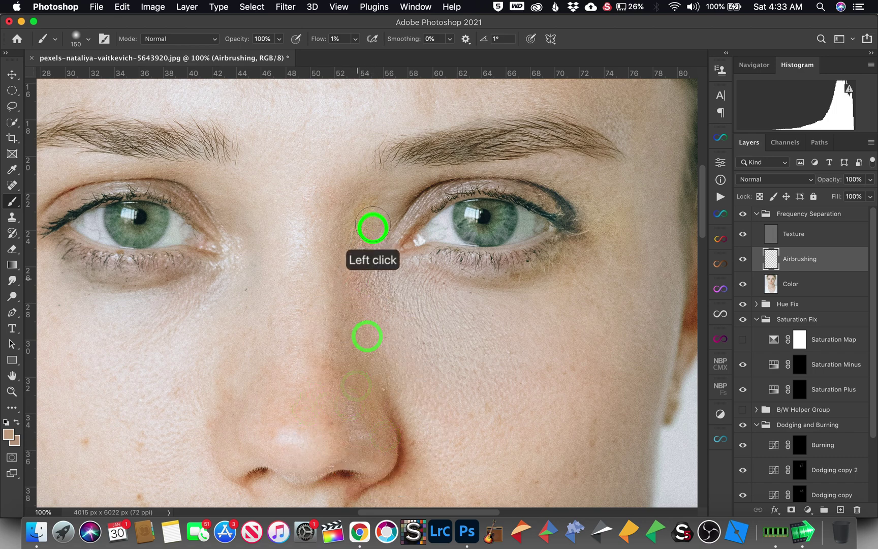
pyautogui.click(348, 258)
pyautogui.keyDown('alt'); pyautogui.click(349, 159); pyautogui.keyUp('alt')
pyautogui.click(329, 173)
pyautogui.click(306, 259)
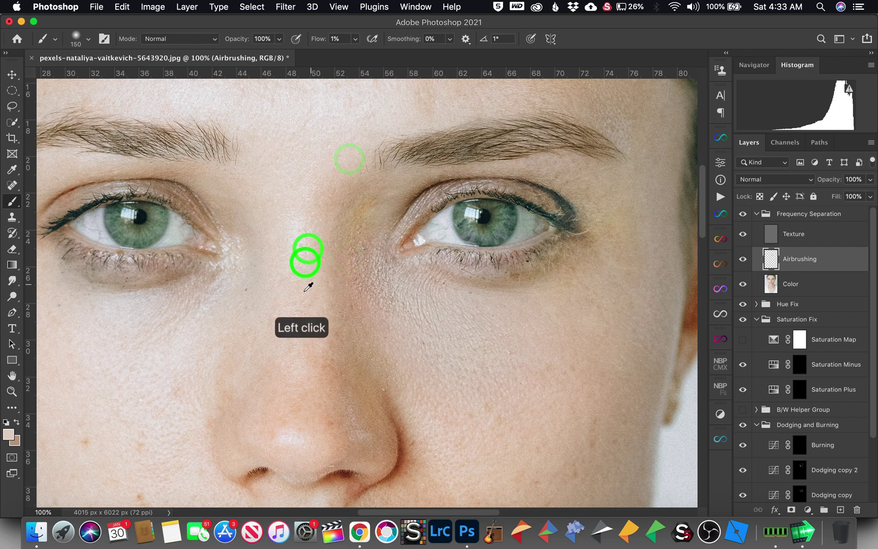
# Sample the nose bridge tones and blend them with a 200 brush over the bridge and down the nose
pyautogui.keyDown('alt'); pyautogui.click(304, 301); pyautogui.keyUp('alt')
pyautogui.press(']')
pyautogui.press(']')
pyautogui.click(343, 198)
pyautogui.click(308, 362)
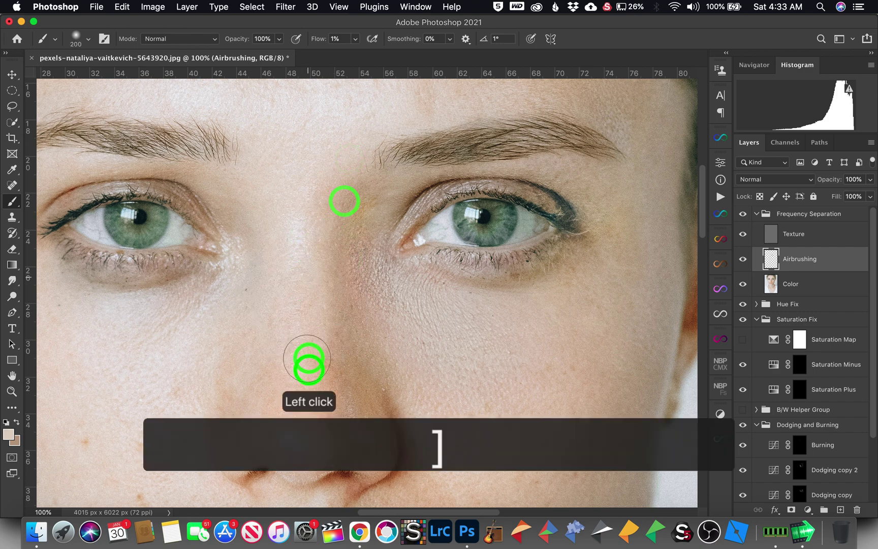
pyautogui.click(306, 392)
pyautogui.click(309, 409)
pyautogui.keyDown('alt'); pyautogui.click(291, 344); pyautogui.keyUp('alt')
pyautogui.click(268, 218)
# Sample the outer cheek tone and paint it with a 300 brush over the discoloration around the bruised eye's outer corner
pyautogui.keyDown('alt'); pyautogui.click(457, 310); pyautogui.keyUp('alt')
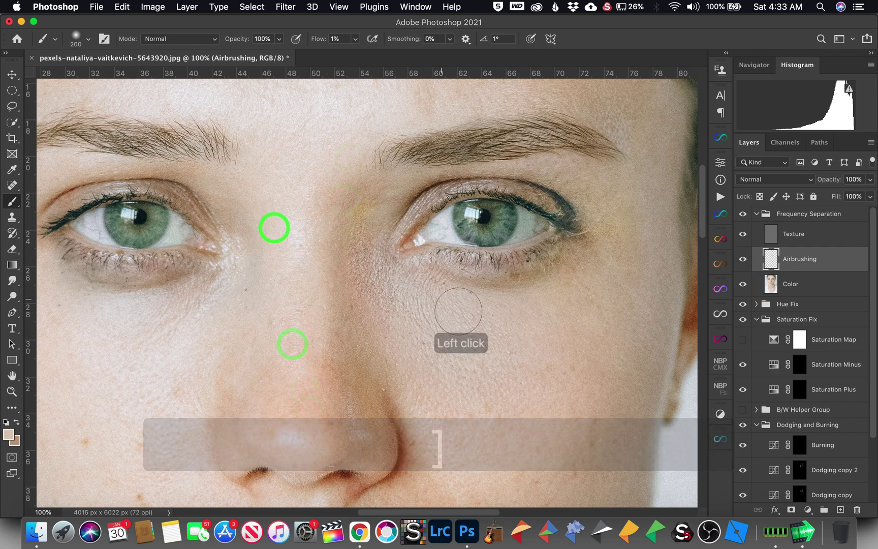
pyautogui.keyDown('alt'); pyautogui.click(596, 305); pyautogui.keyUp('alt')
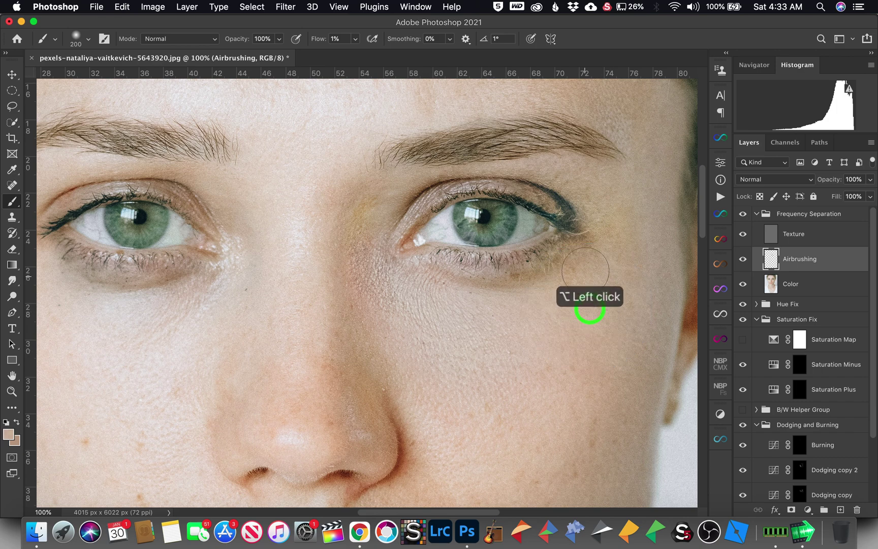
pyautogui.press(']')
pyautogui.press(']')
pyautogui.click(604, 278)
pyautogui.click(598, 192)
pyautogui.click(596, 178)
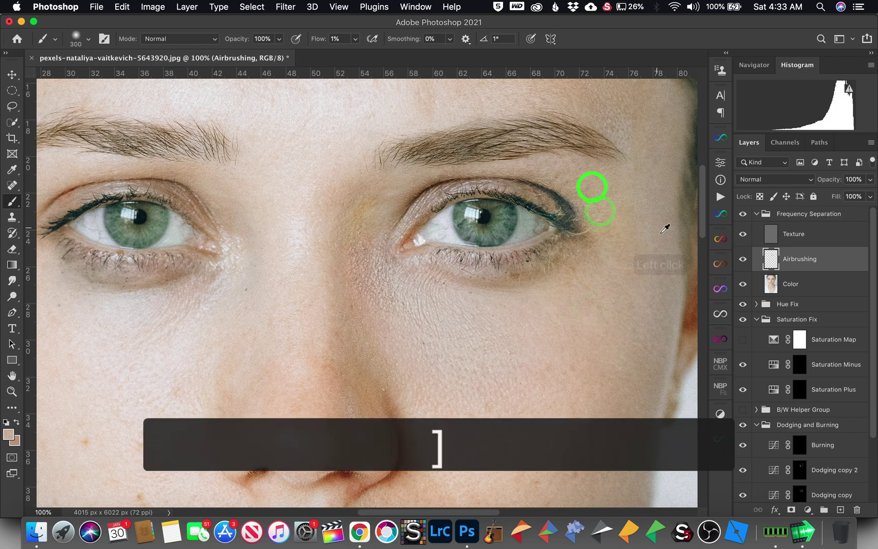
# Sample the temple's skin tone and paint it with a 175 brush over the outer eye corner and above the upper lid
pyautogui.click(659, 231)
pyautogui.press('[')
pyautogui.press('[')
pyautogui.press('[')
pyautogui.click(593, 192)
pyautogui.click(544, 165)
pyautogui.click(602, 224)
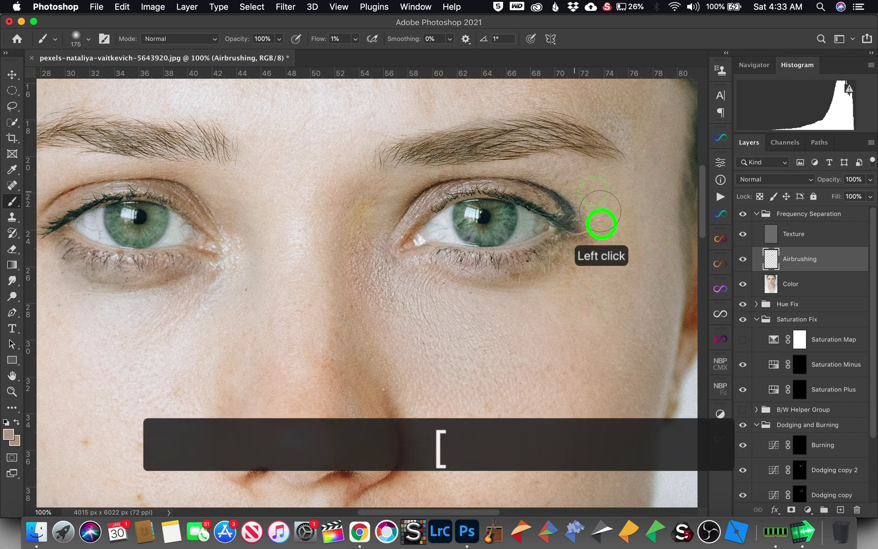
# Blend tones from the outer cheek over the skin beside and below the bruised eye's outer corner
pyautogui.click(655, 284)
pyautogui.click(624, 281)
pyautogui.click(585, 295)
pyautogui.click(623, 208)
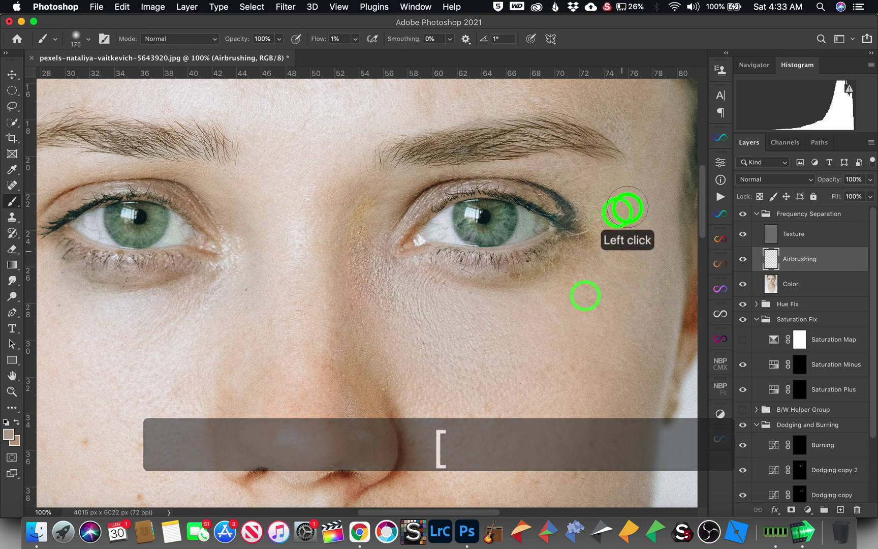
pyautogui.click(558, 327)
pyautogui.click(608, 242)
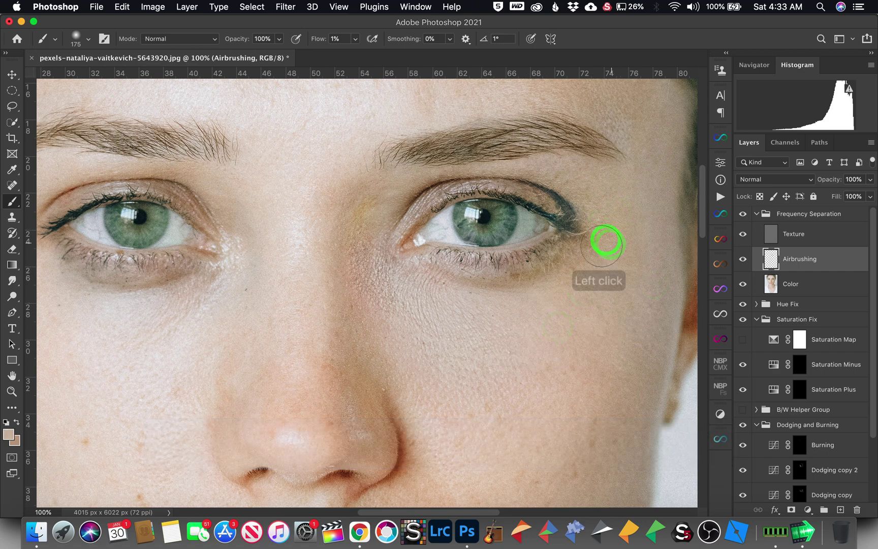
# Even out the outer cheek, then sample the face edge near the ear and paint its tone beside the outer eye corner
pyautogui.click(571, 363)
pyautogui.moveTo(603, 371); pyautogui.dragTo(628, 374)
pyautogui.click(458, 344)
pyautogui.moveTo(458, 344); pyautogui.dragTo(382, 337)
pyautogui.keyDown('alt'); pyautogui.click(562, 316); pyautogui.keyUp('alt')
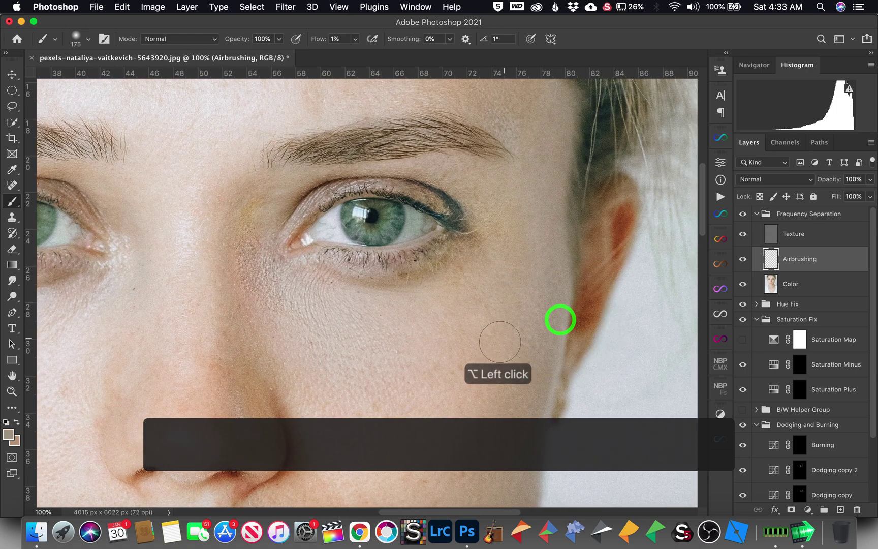
pyautogui.click(509, 208)
pyautogui.click(491, 206)
# Sample the mid-cheek tone and blend it with a 300 brush over the upper cheek below the bruised eye
pyautogui.press(']')
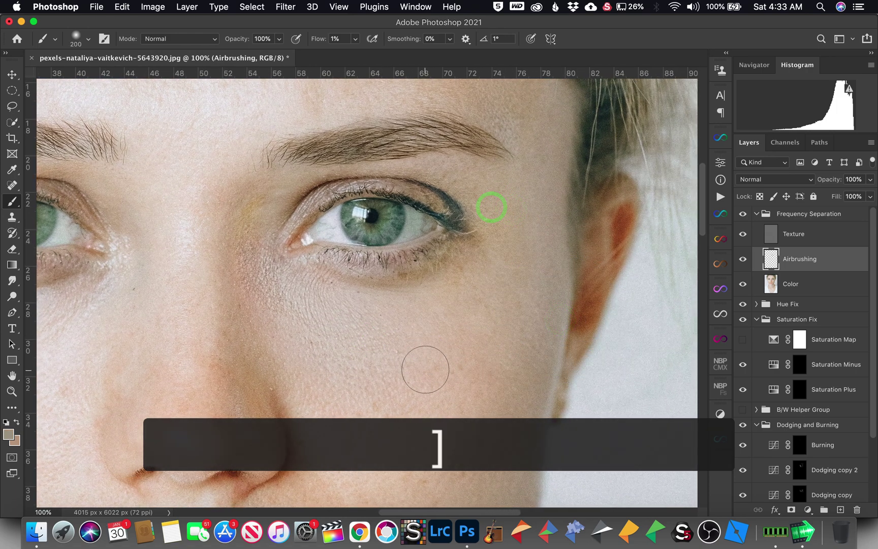
pyautogui.keyDown('alt'); pyautogui.click(418, 365); pyautogui.keyUp('alt')
pyautogui.press(']')
pyautogui.click(457, 320)
pyautogui.click(440, 314)
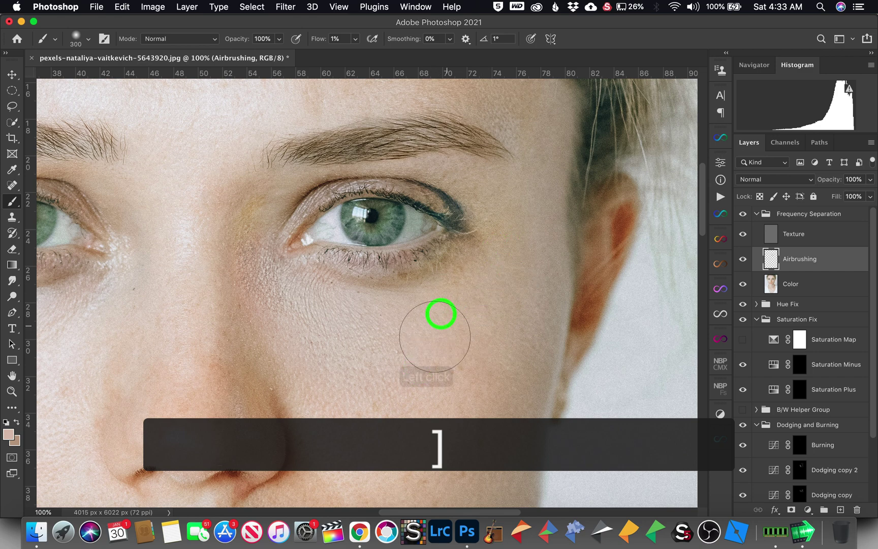
# Examine the skin texture between the nose and the bruised eye's inner corner at 300% magnification
pyautogui.moveTo(367, 353); pyautogui.dragTo(460, 365)
pyautogui.press('[')
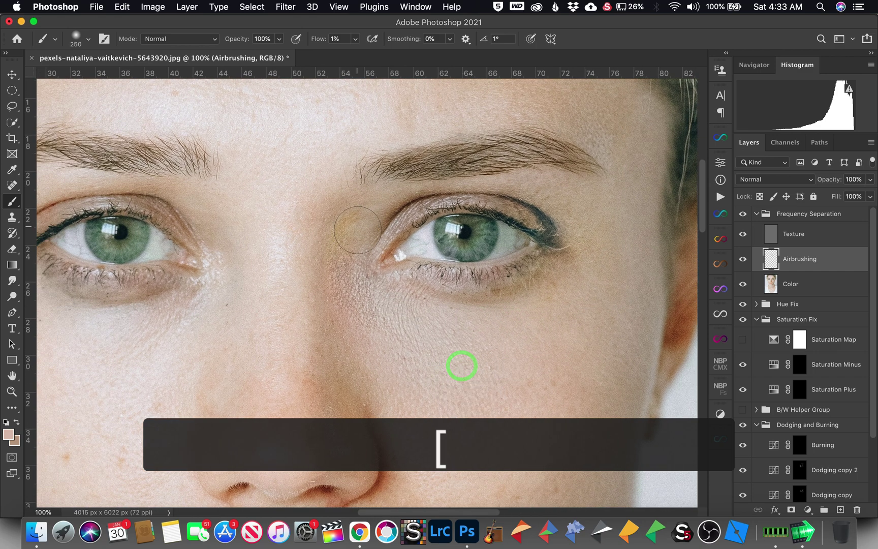
pyautogui.press('z')
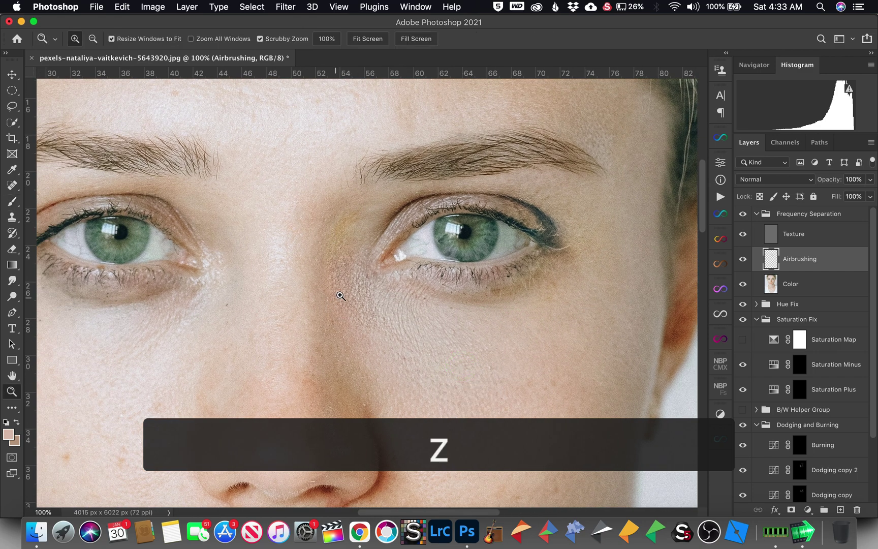
pyautogui.click(338, 302)
pyautogui.click(339, 304)
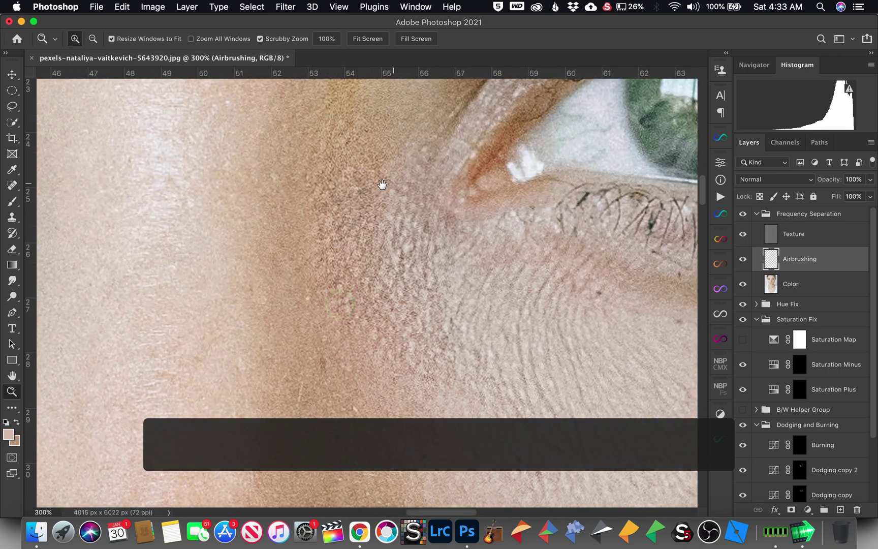
pyautogui.moveTo(378, 280); pyautogui.dragTo(405, 128)
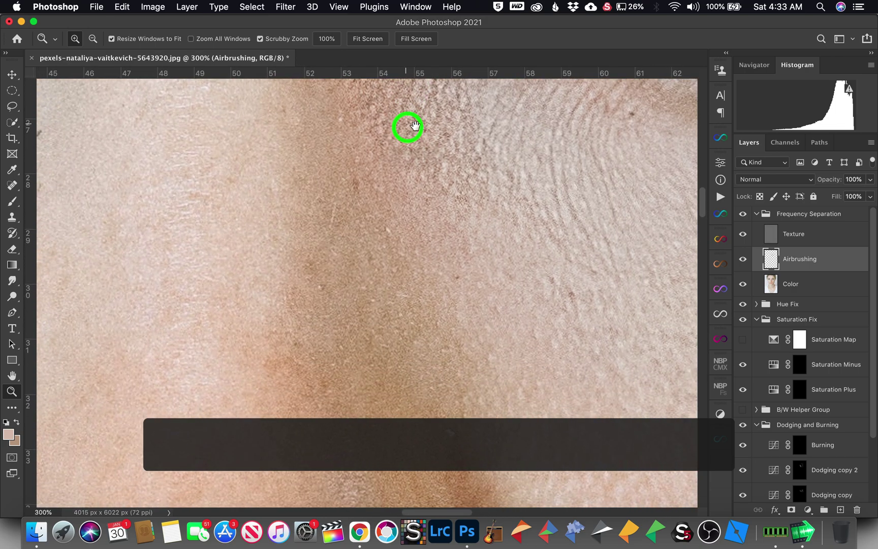
pyautogui.press('super+minus')
pyautogui.press('super+minus')
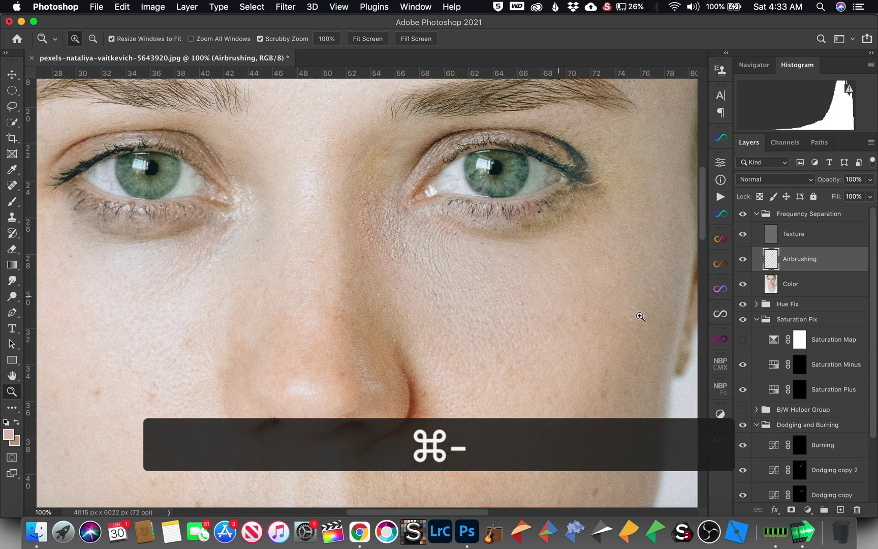
# On the Texture layer, clone the cheek texture over the bruised inner eye area using a 250 Clone Stamp at 10% flow
pyautogui.click(807, 233)
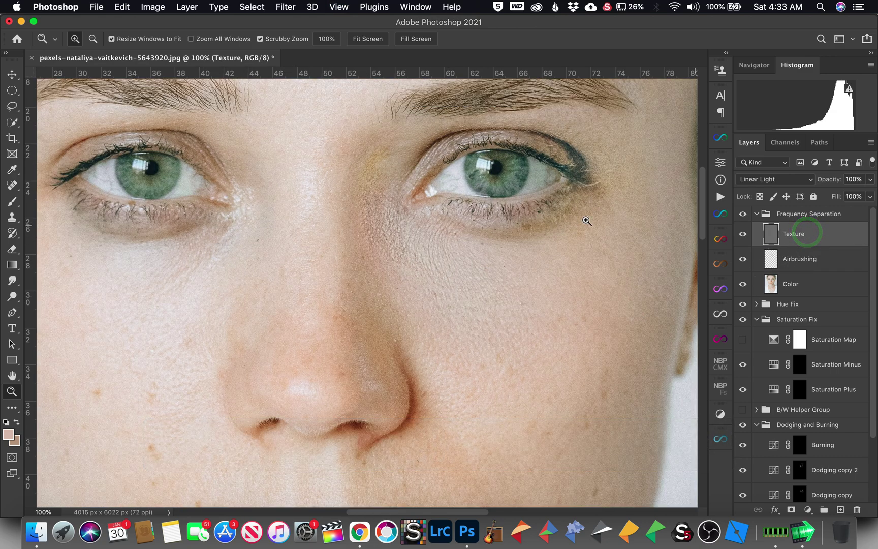
pyautogui.press('s')
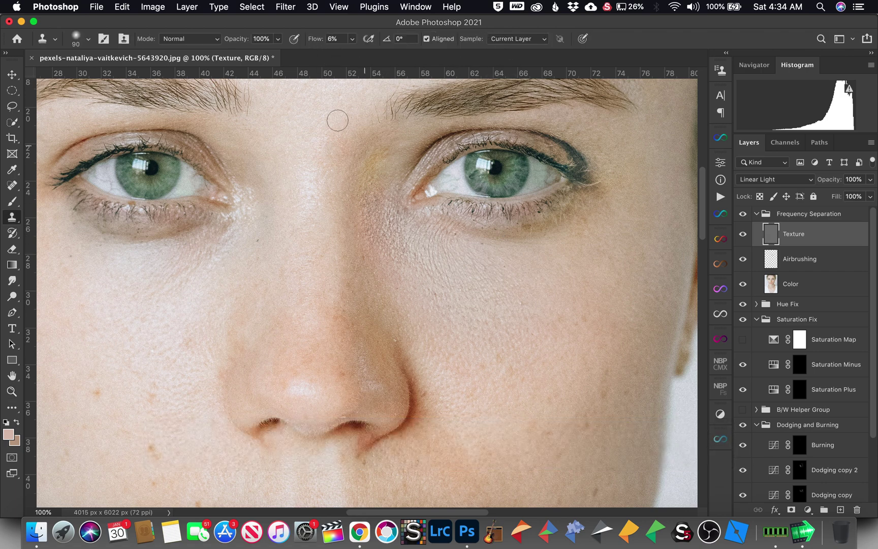
pyautogui.click(315, 40)
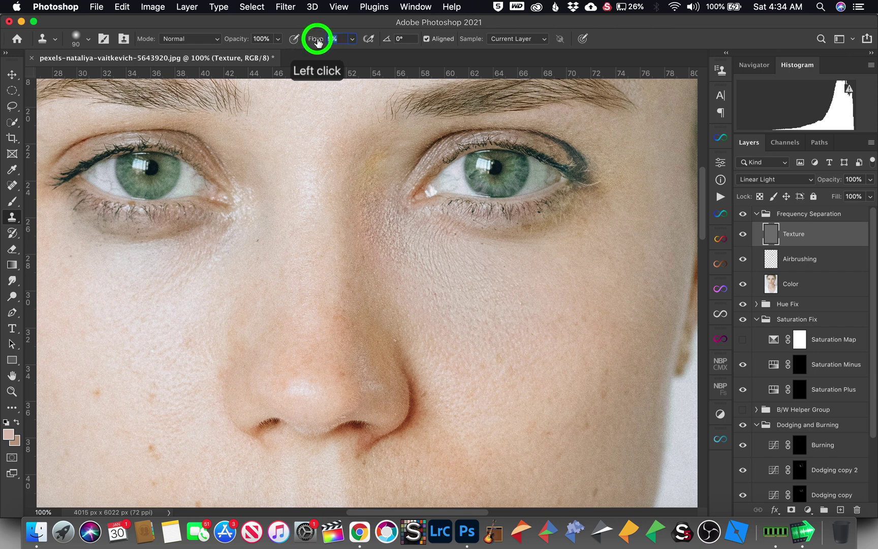
pyautogui.press(']')
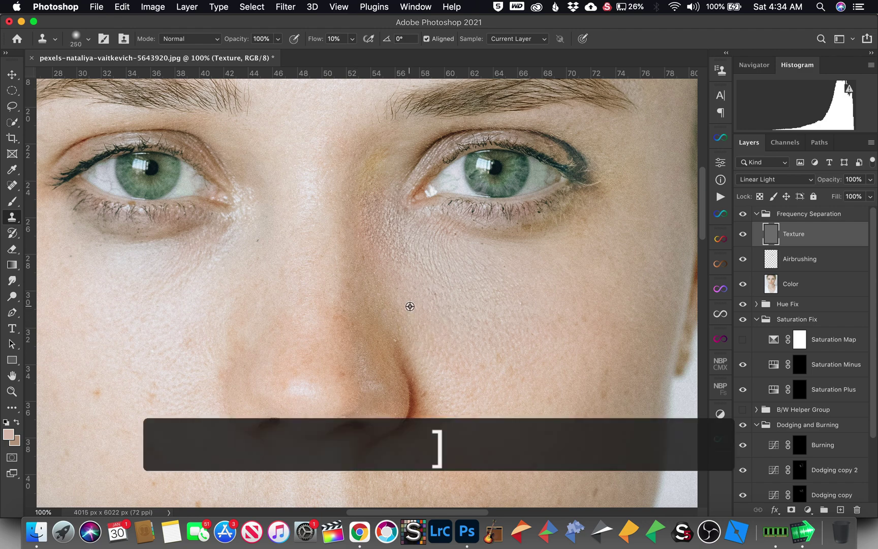
pyautogui.keyDown('alt'); pyautogui.click(409, 306); pyautogui.keyUp('alt')
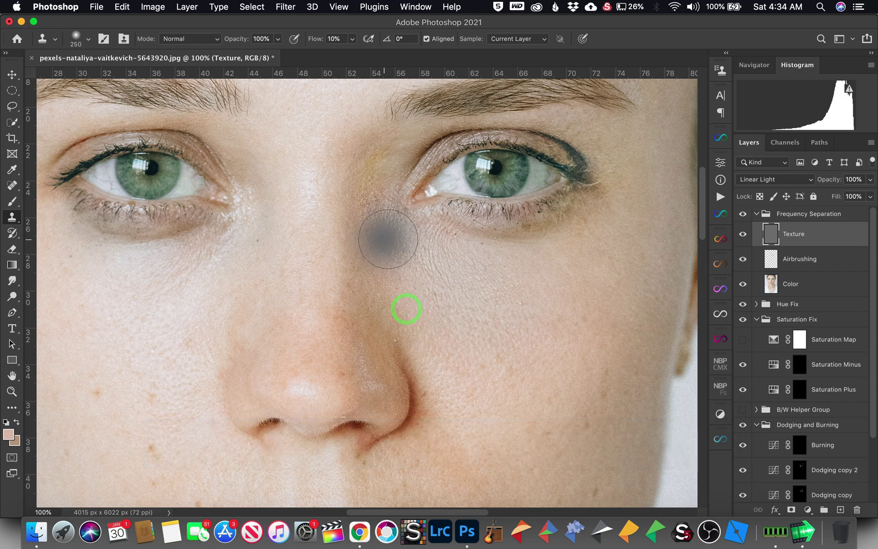
pyautogui.moveTo(395, 253)
pyautogui.mouseDown()
pyautogui.moveTo(382, 239)
pyautogui.moveTo(379, 192)
pyautogui.mouseUp()
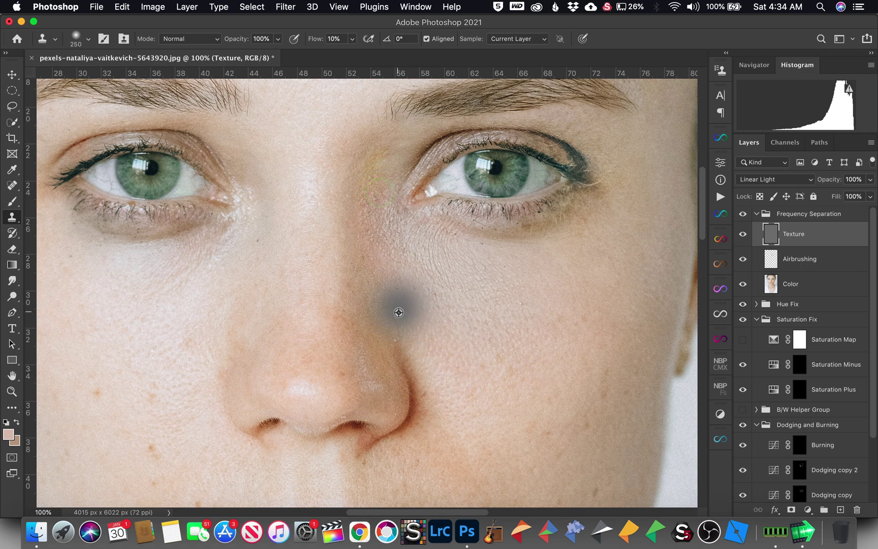
pyautogui.keyDown('alt'); pyautogui.click(415, 319); pyautogui.keyUp('alt')
pyautogui.click(383, 195)
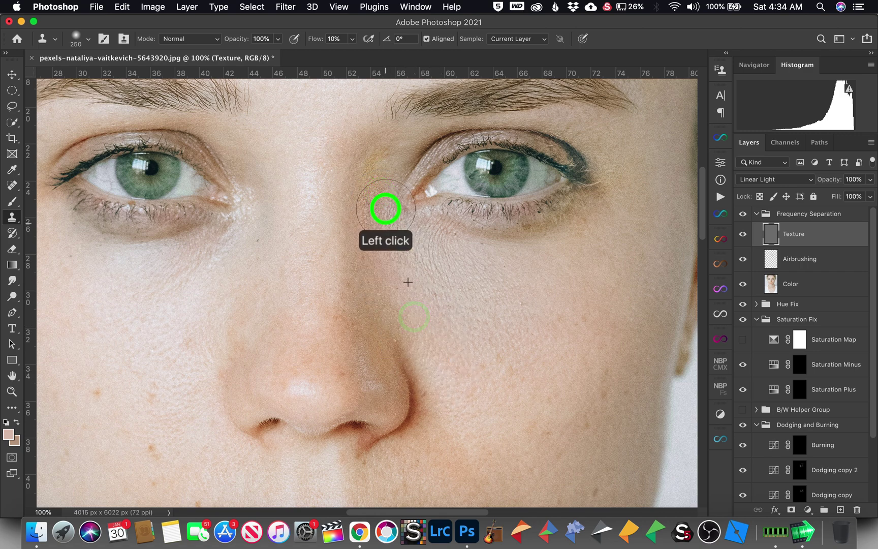
# Resample the cheek texture beside the nose and clone it over the side of the nose near the bruised eye's inner corner
pyautogui.keyDown('alt'); pyautogui.click(419, 327); pyautogui.keyUp('alt')
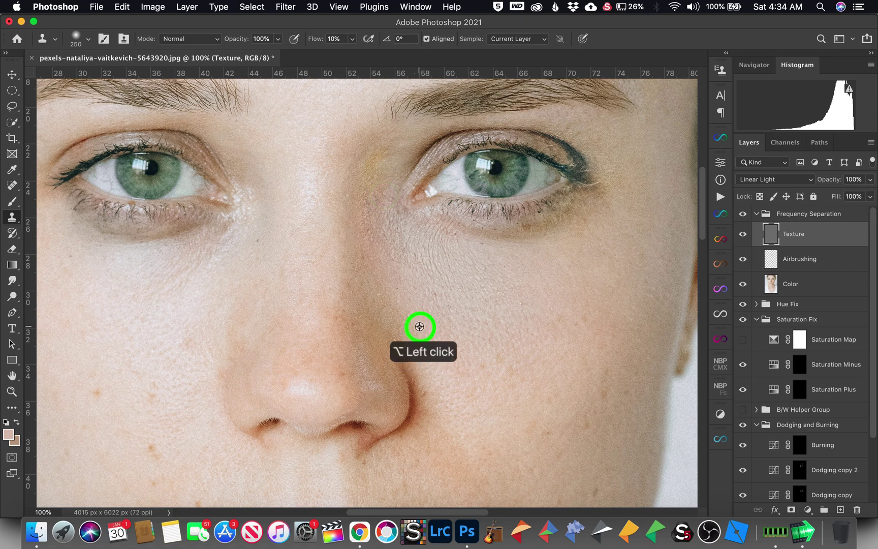
pyautogui.click(391, 256)
pyautogui.click(382, 186)
pyautogui.click(384, 256)
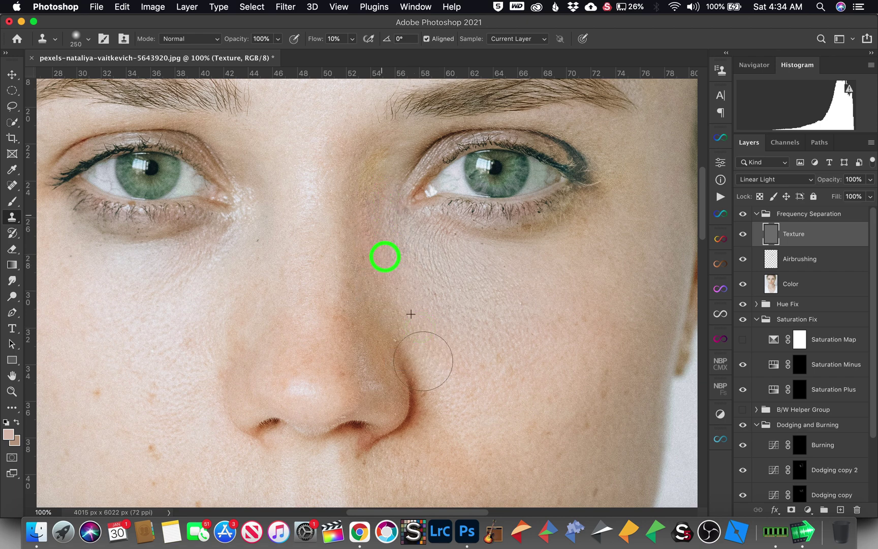
# Compare the bruised inner eye area at 200% with the Frequency Separation group hidden and shown, and examine the skin along the nose
pyautogui.press('z')
pyautogui.click(394, 279)
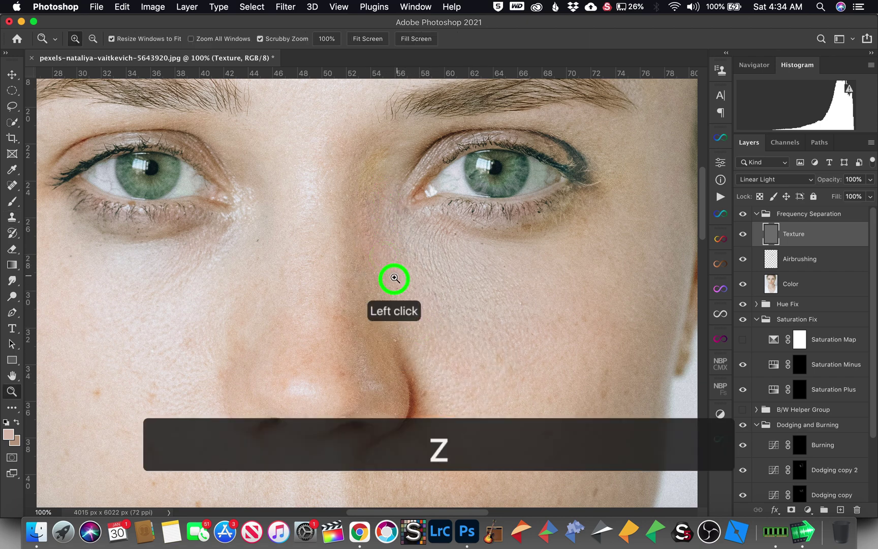
pyautogui.moveTo(396, 261); pyautogui.dragTo(440, 394)
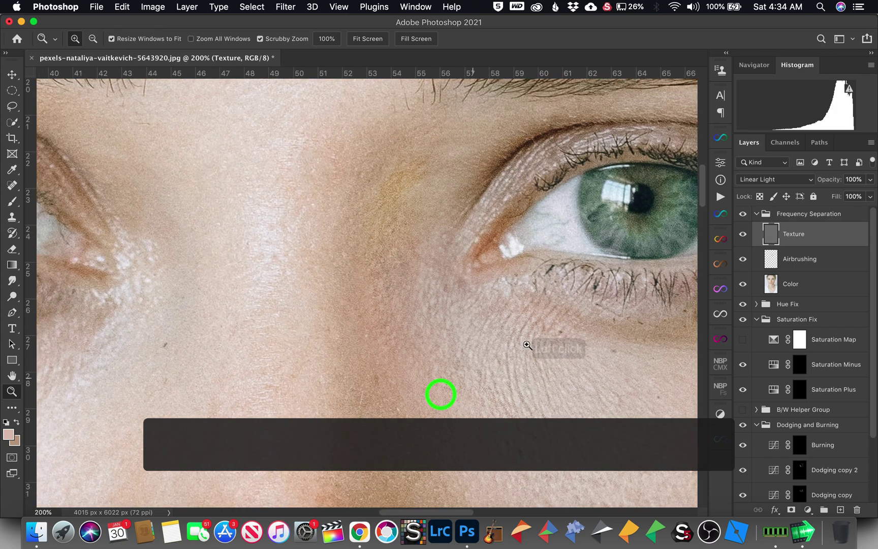
pyautogui.click(743, 214)
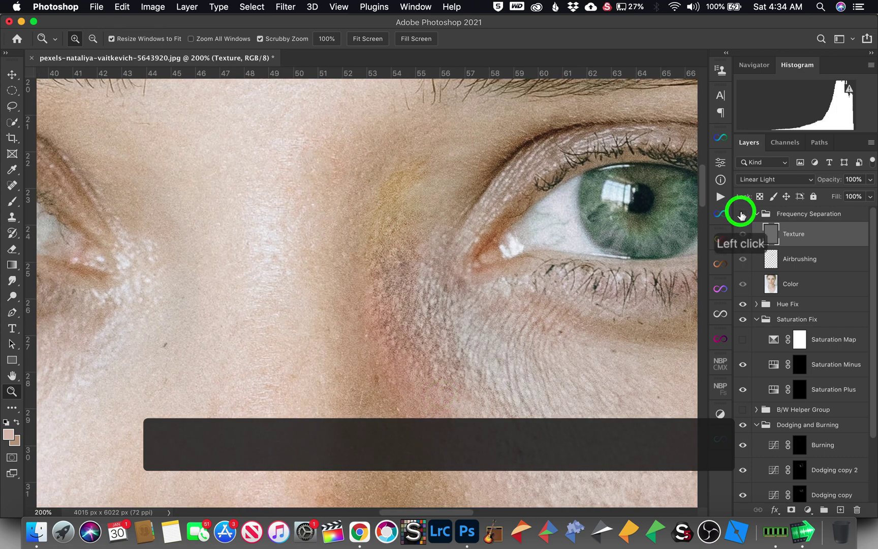
pyautogui.click(743, 214)
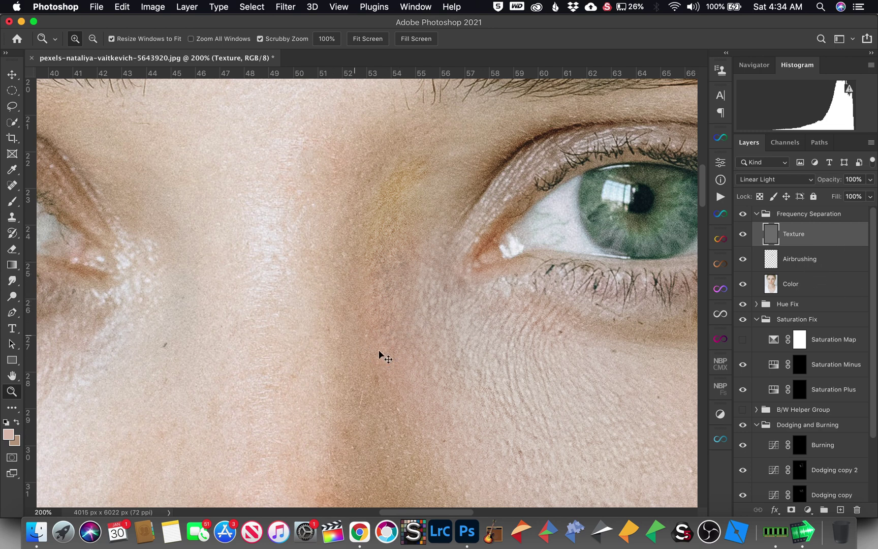
pyautogui.press('[')
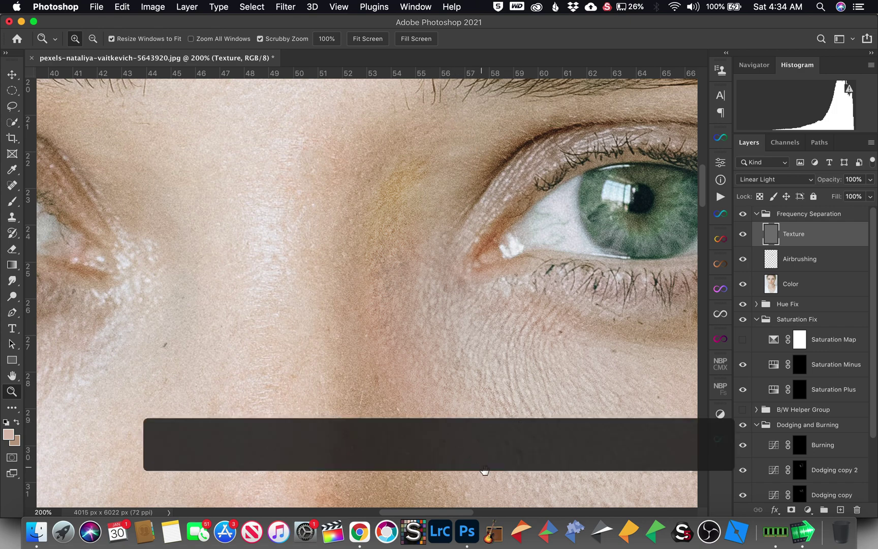
pyautogui.moveTo(484, 470); pyautogui.dragTo(518, 281)
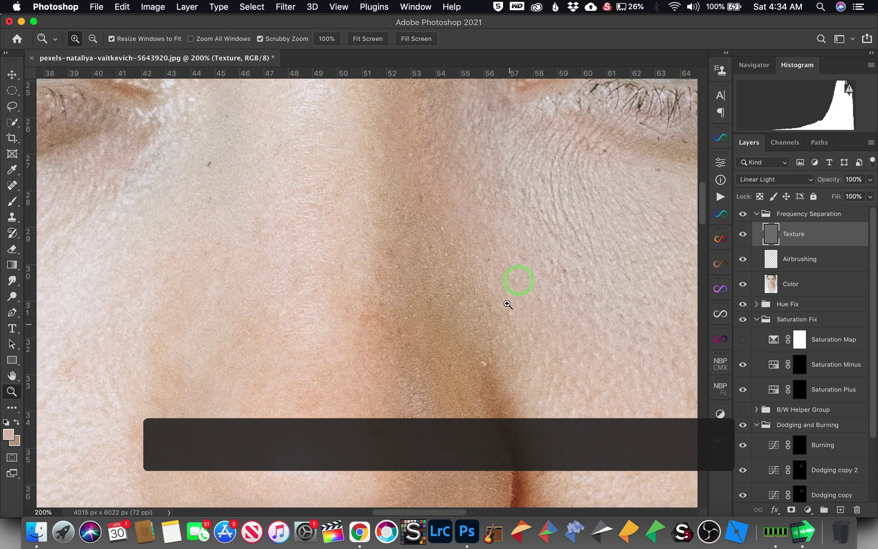
pyautogui.moveTo(463, 288); pyautogui.dragTo(471, 398)
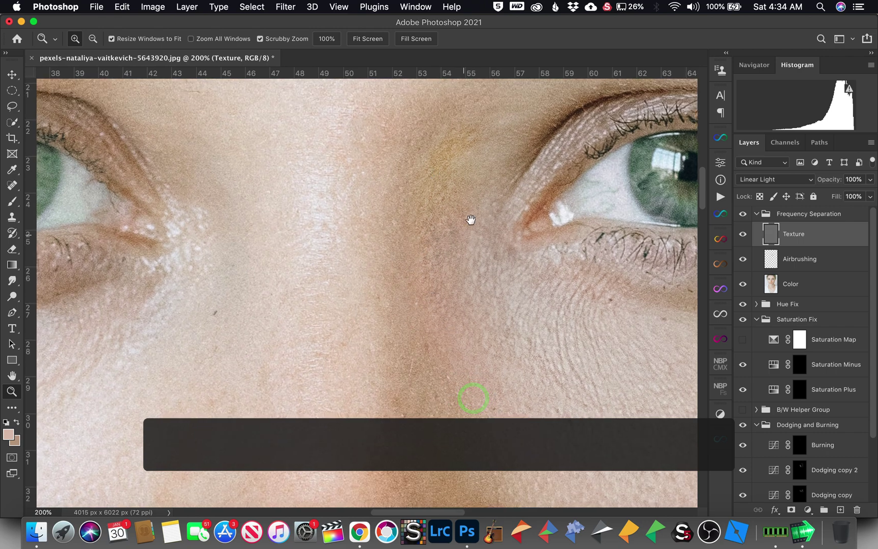
pyautogui.moveTo(470, 219); pyautogui.dragTo(415, 354)
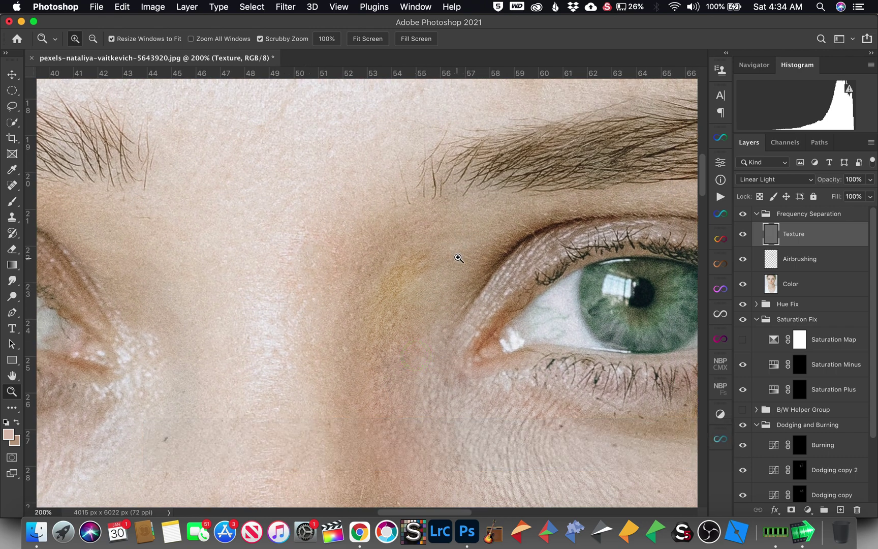
# With a 70 Clone Stamp, sample skin texture above the eye's inner corner and clone it over the yellowish patch beside the nose bridge
pyautogui.press('s')
pyautogui.press('[')
pyautogui.press('[')
pyautogui.press('[')
pyautogui.press('[')
pyautogui.press('[')
pyautogui.press('[')
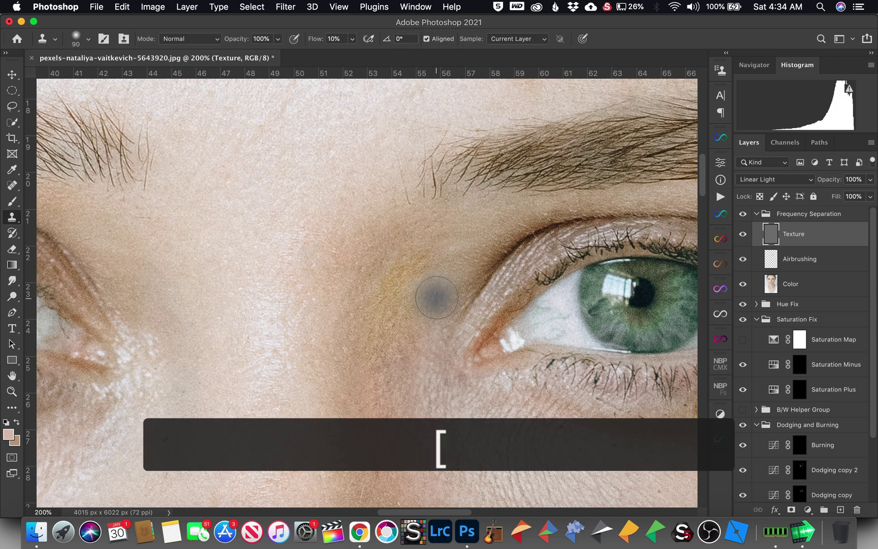
pyautogui.press('[')
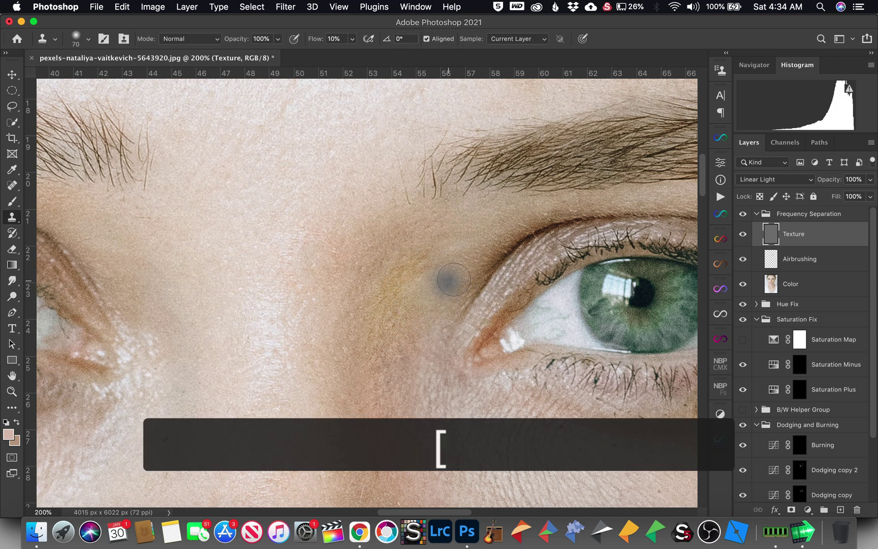
pyautogui.keyDown('alt'); pyautogui.click(457, 275); pyautogui.keyUp('alt')
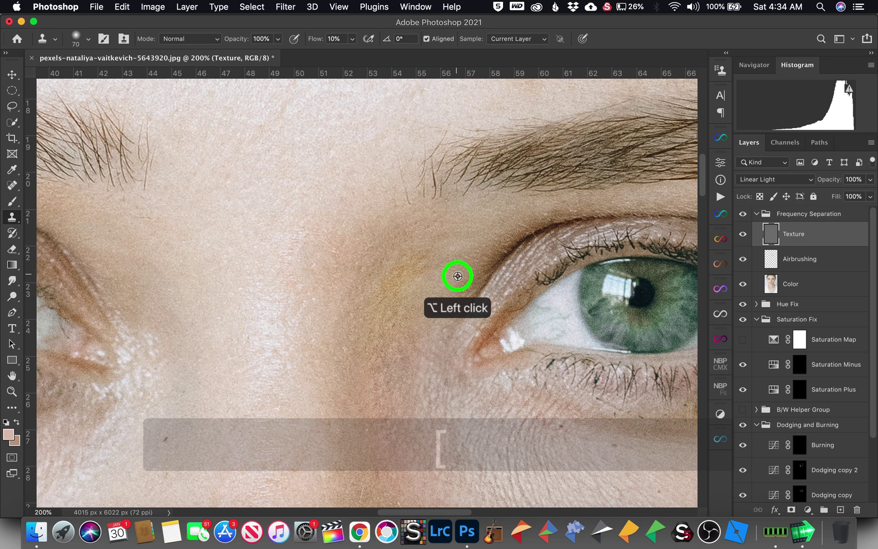
pyautogui.click(418, 257)
pyautogui.click(390, 300)
pyautogui.click(385, 328)
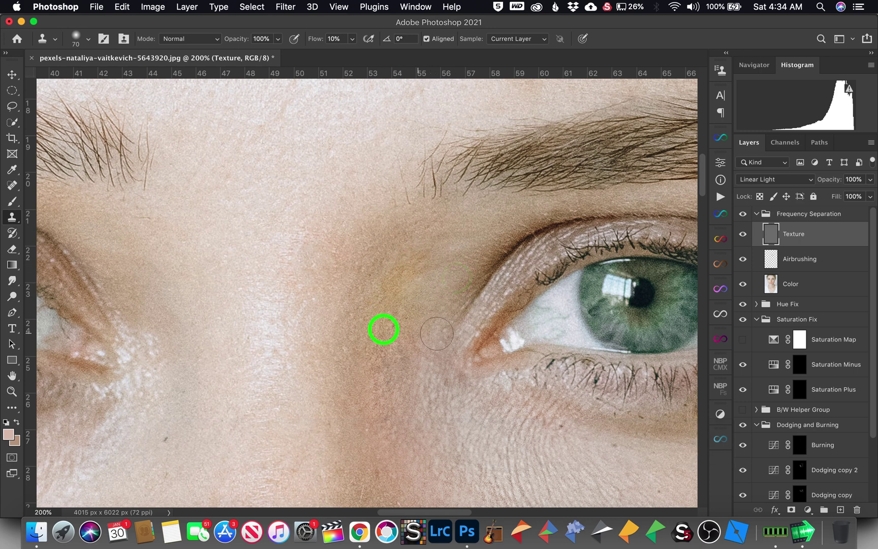
# Resample the texture beside the upper eyelid and clone a second pass over the yellowish patch
pyautogui.keyDown('alt'); pyautogui.click(454, 275); pyautogui.keyUp('alt')
pyautogui.click(423, 243)
pyautogui.click(392, 295)
pyautogui.click(387, 314)
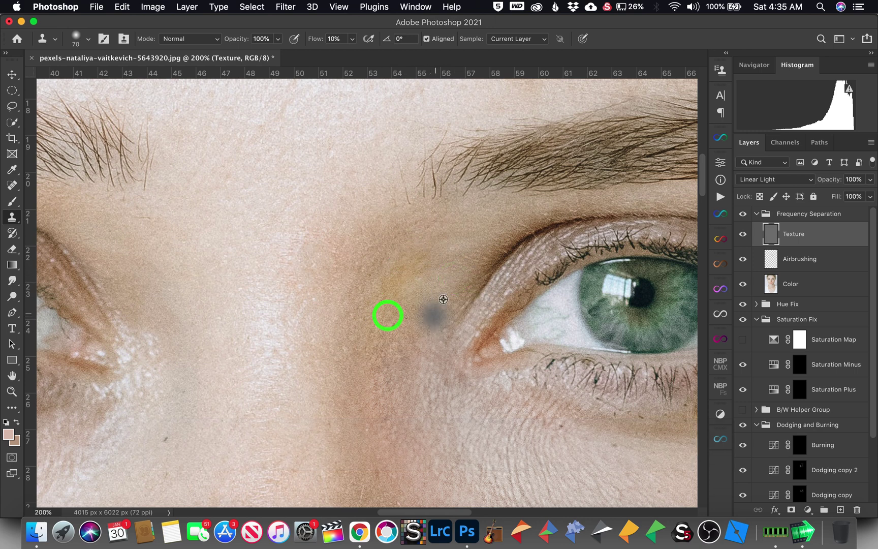
pyautogui.keyDown('alt'); pyautogui.click(437, 299); pyautogui.keyUp('alt')
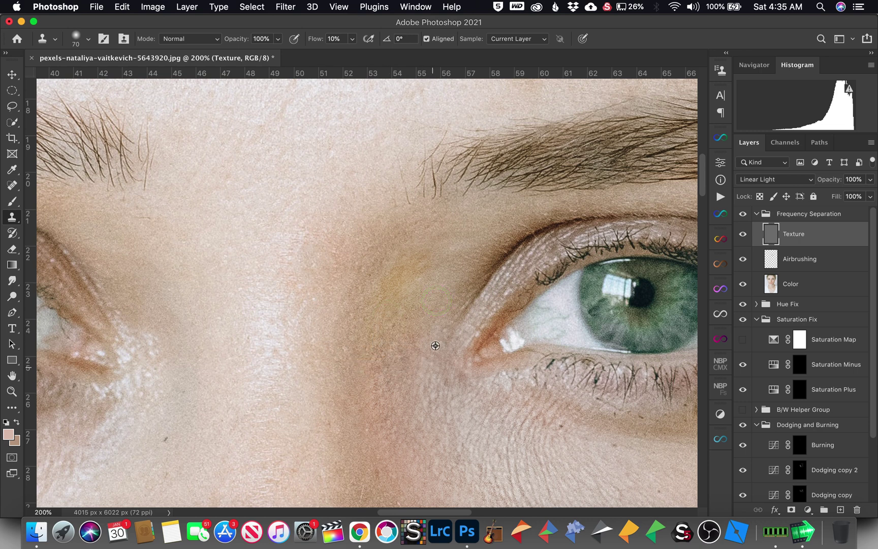
# Sample the nose bridge texture and clone it with a 90 brush down the side of the nose below the inner eye corner
pyautogui.keyDown('alt'); pyautogui.click(334, 336); pyautogui.keyUp('alt')
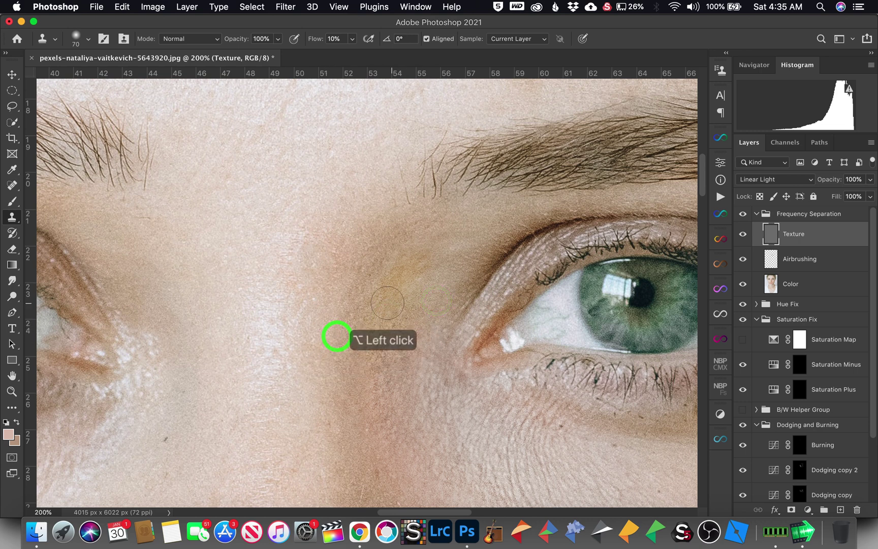
pyautogui.press(']')
pyautogui.press(']')
pyautogui.click(376, 344)
pyautogui.click(374, 392)
pyautogui.click(384, 419)
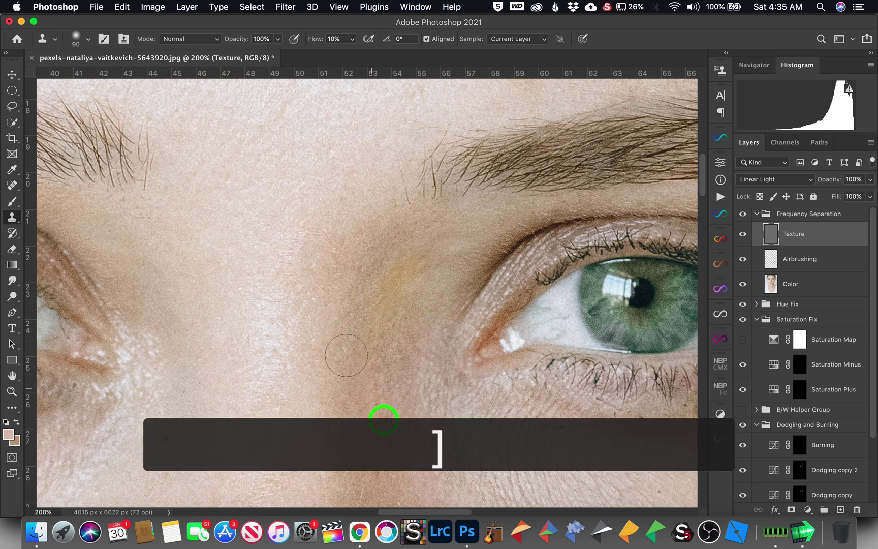
pyautogui.keyDown('alt'); pyautogui.click(333, 331); pyautogui.keyUp('alt')
pyautogui.click(390, 389)
pyautogui.click(406, 418)
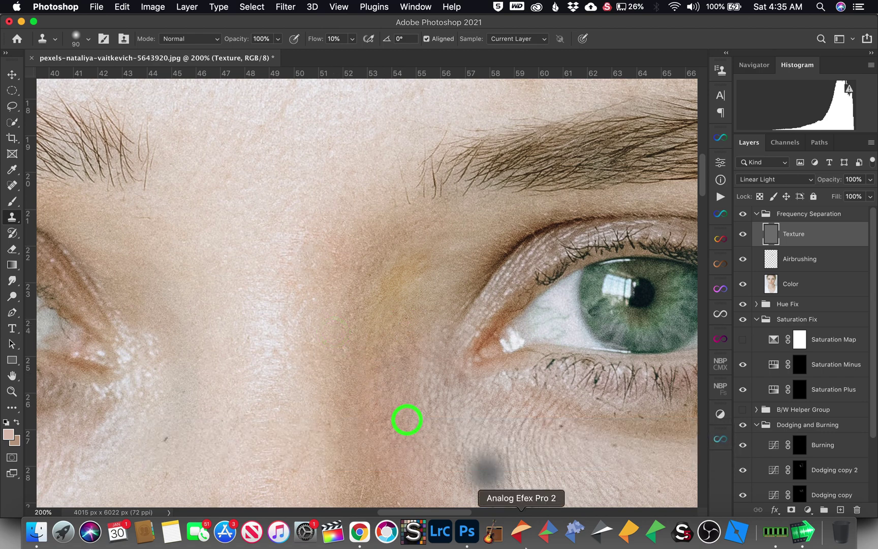
# Move the B/W Helper Group above the Frequency Separation group and make it visible
pyautogui.press('super+minus')
pyautogui.press('super+minus')
pyautogui.press('super+minus')
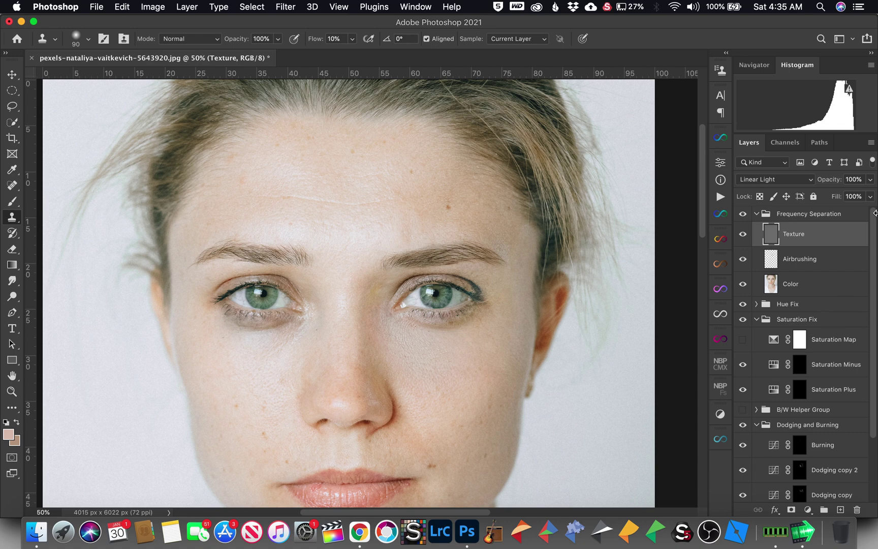
pyautogui.click(816, 214)
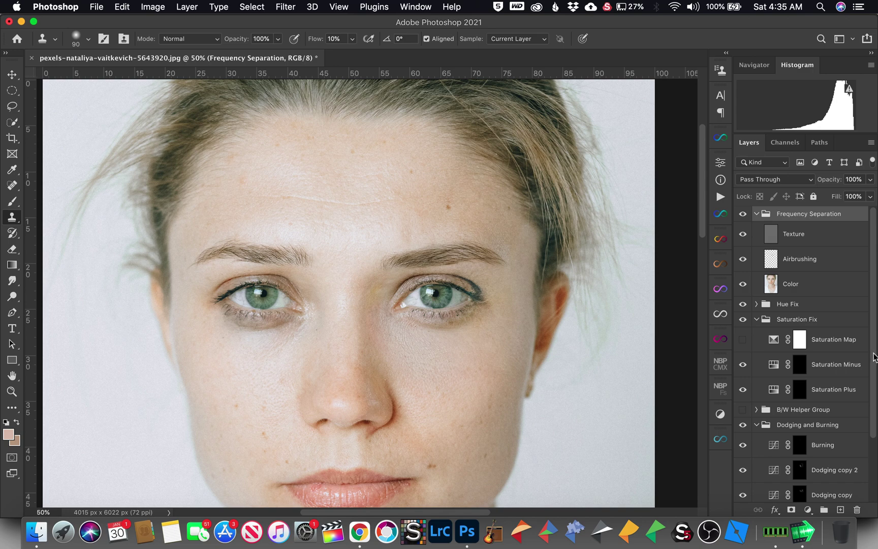
pyautogui.moveTo(875, 357); pyautogui.dragTo(871, 399)
pyautogui.moveTo(803, 351)
pyautogui.mouseDown()
pyautogui.moveTo(796, 201)
pyautogui.moveTo(790, 214)
pyautogui.mouseUp()
pyautogui.click(743, 214)
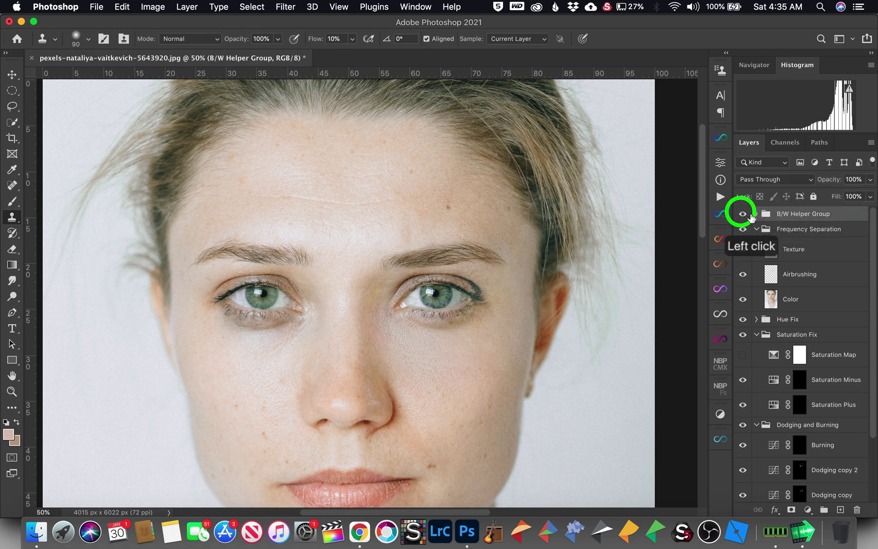
# Add a Curves adjustment layer above the Frequency Separation group and raise its midpoint to input 126, output 185
pyautogui.press('z')
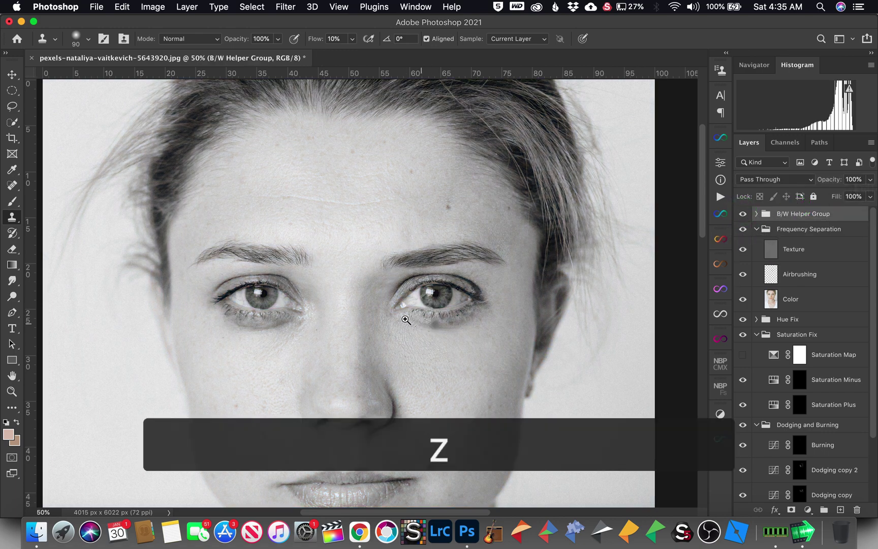
pyautogui.click(365, 302)
pyautogui.click(368, 301)
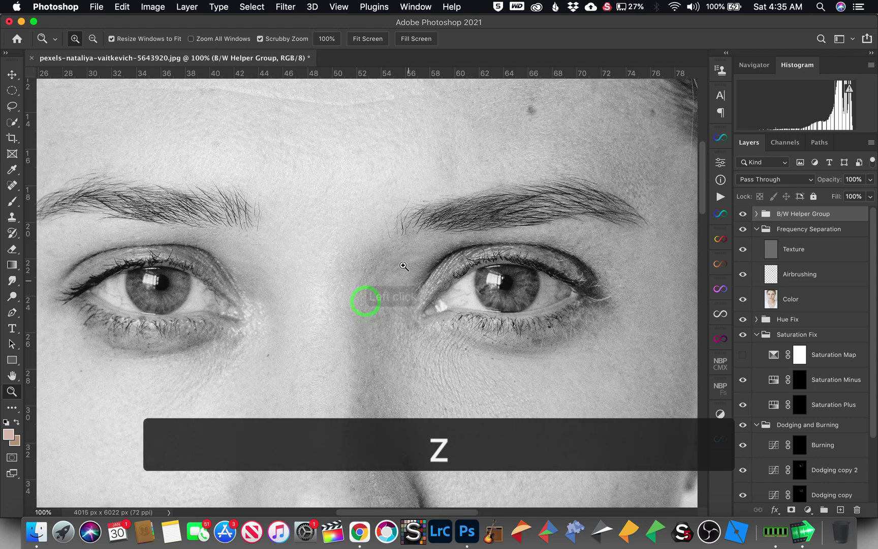
pyautogui.moveTo(361, 310); pyautogui.dragTo(352, 272)
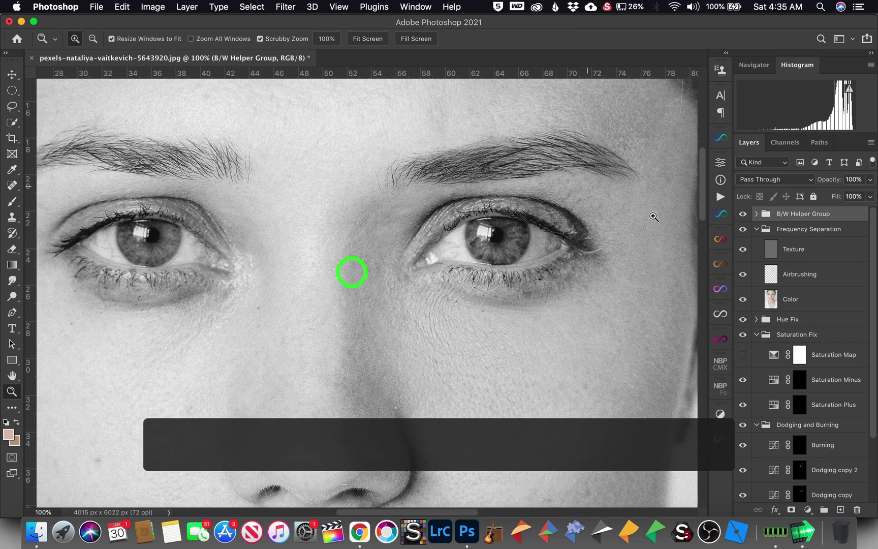
pyautogui.click(810, 229)
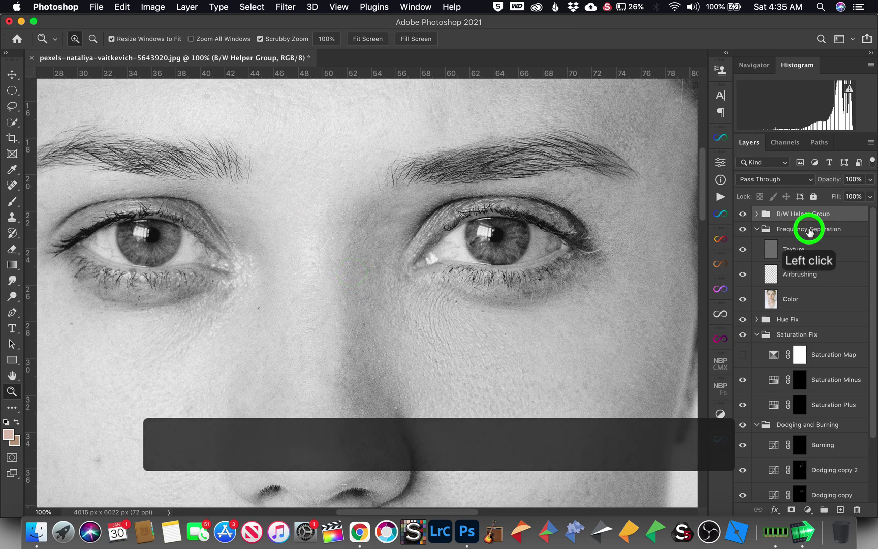
pyautogui.click(807, 509)
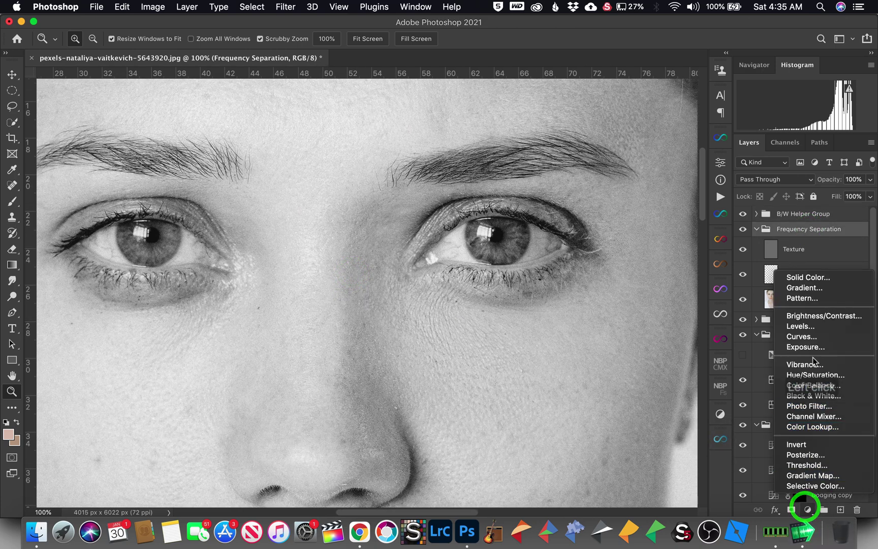
pyautogui.click(806, 335)
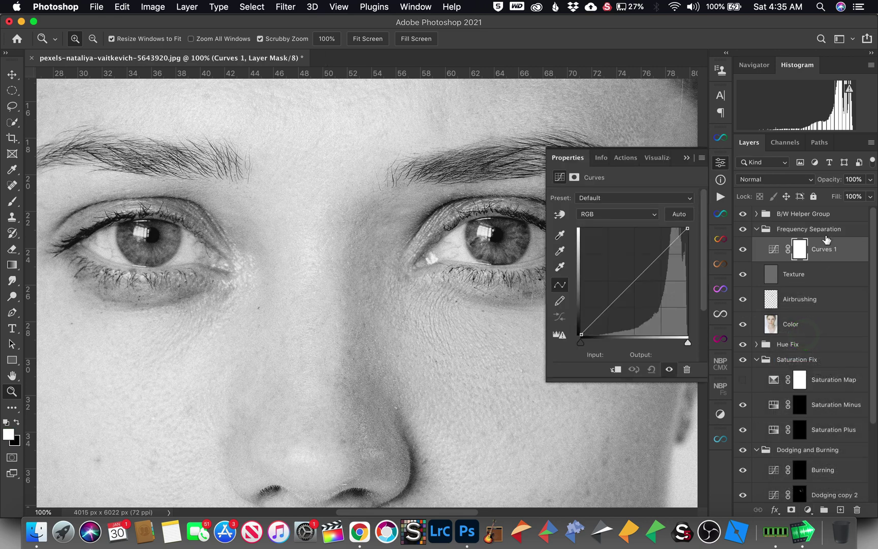
pyautogui.moveTo(824, 240); pyautogui.dragTo(821, 222)
pyautogui.moveTo(631, 288); pyautogui.dragTo(633, 257)
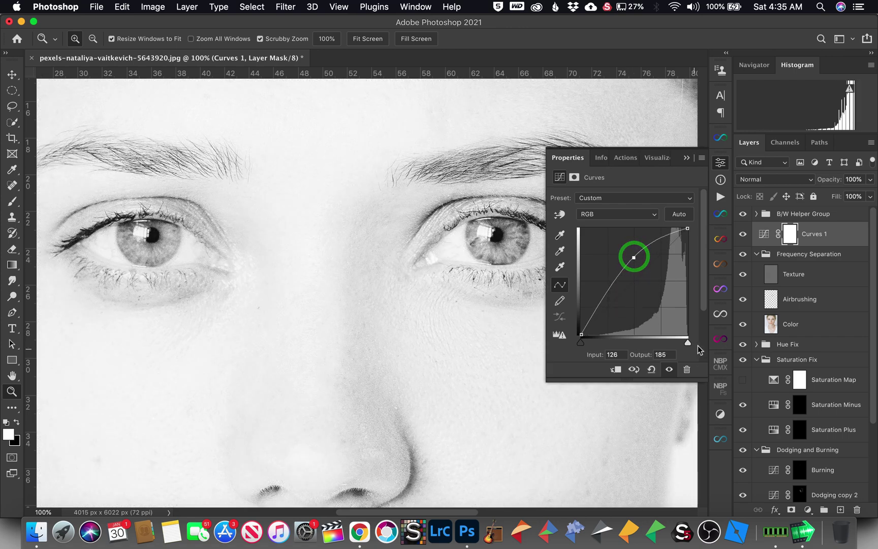
# Invert the brightening Curves layer's mask to black and rename the layer More Dodging
pyautogui.press('super+i')
pyautogui.click(686, 158)
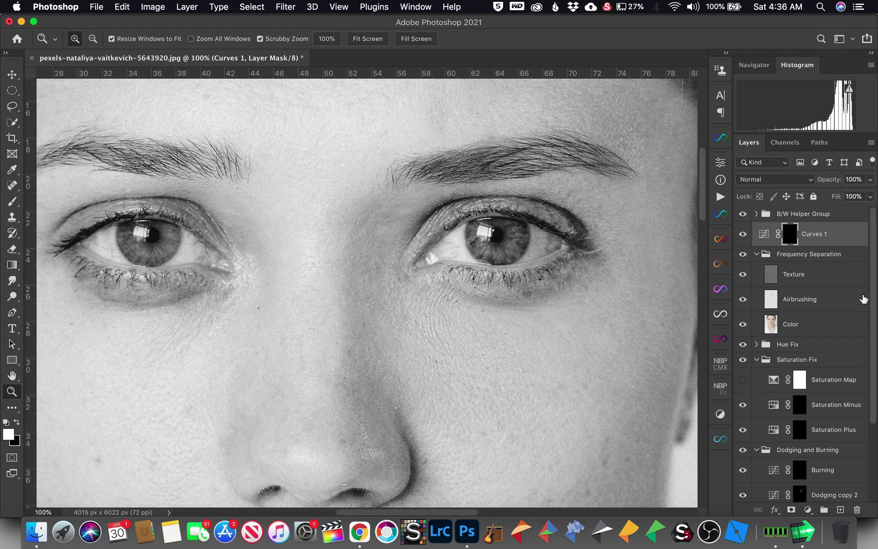
pyautogui.doubleClick(814, 235)
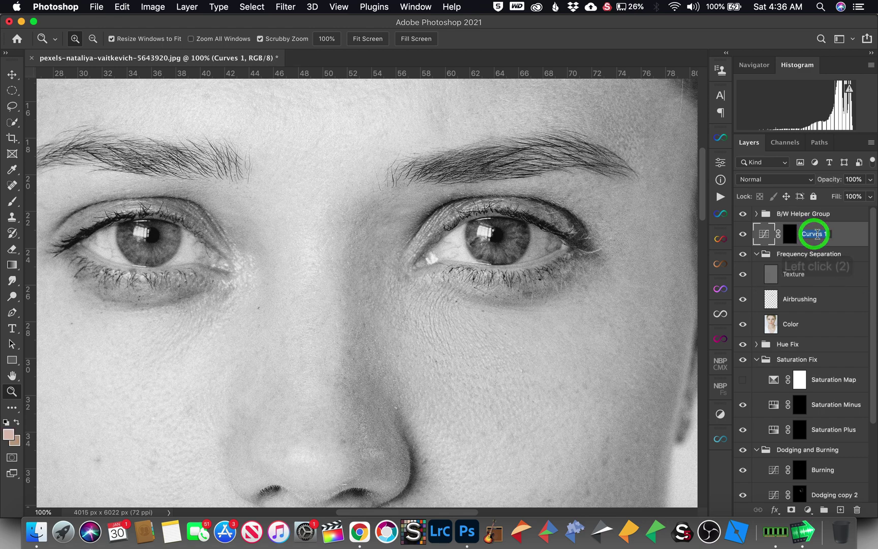
pyautogui.write('More Dodging')
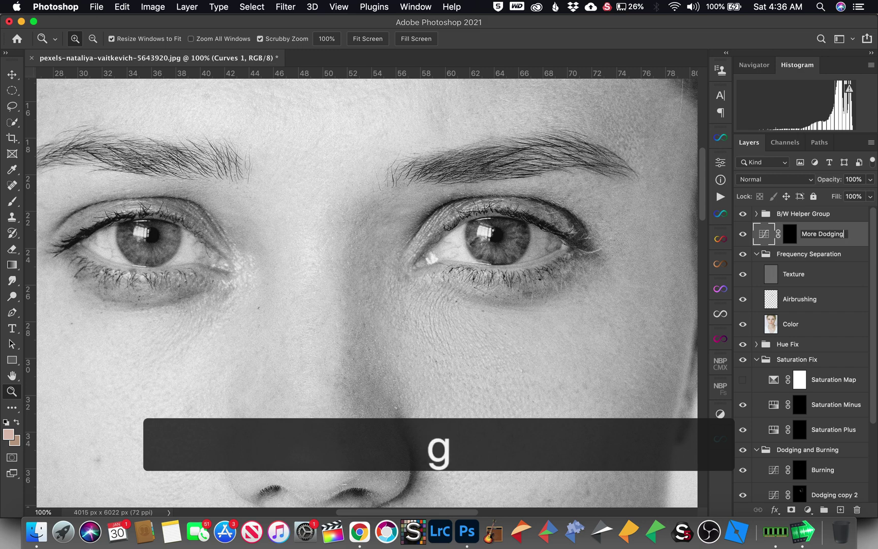
pyautogui.press('Return')
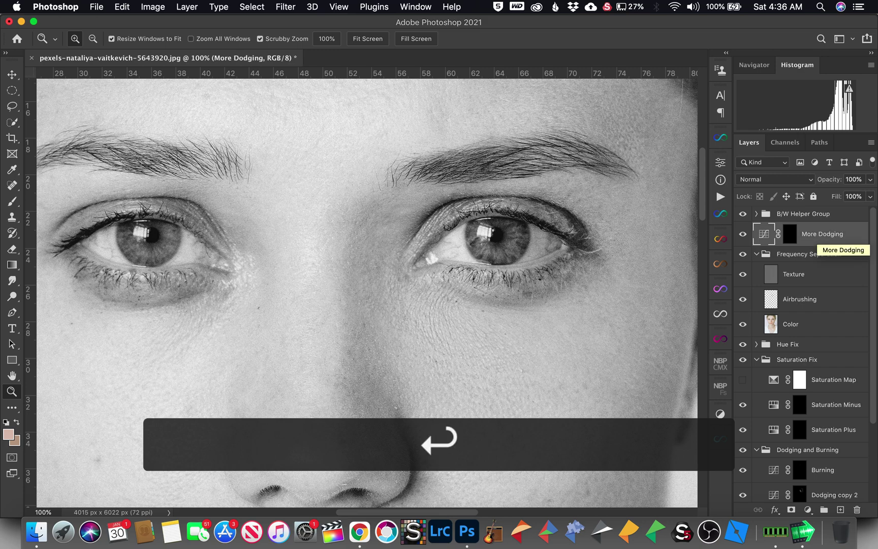
# Add a Curves adjustment layer above More Dodging and lower its midpoint to input 124, output 66
pyautogui.click(809, 510)
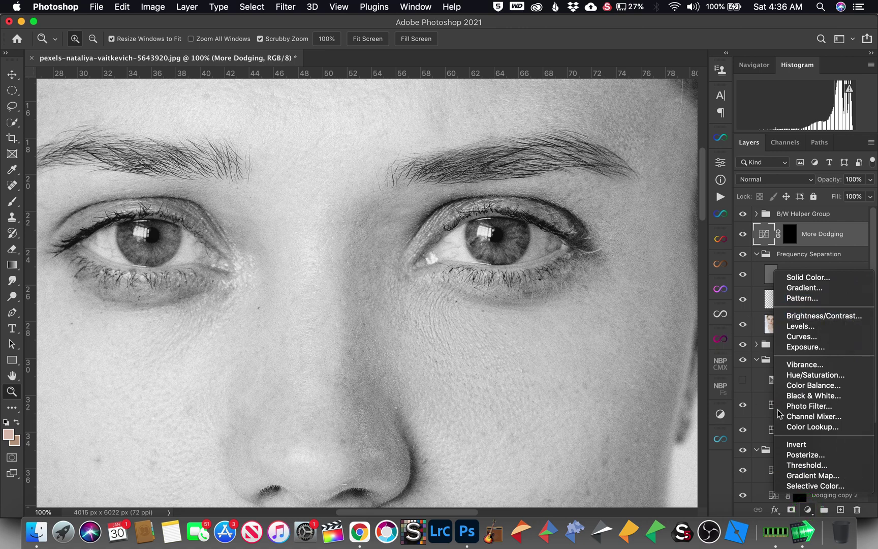
pyautogui.click(796, 336)
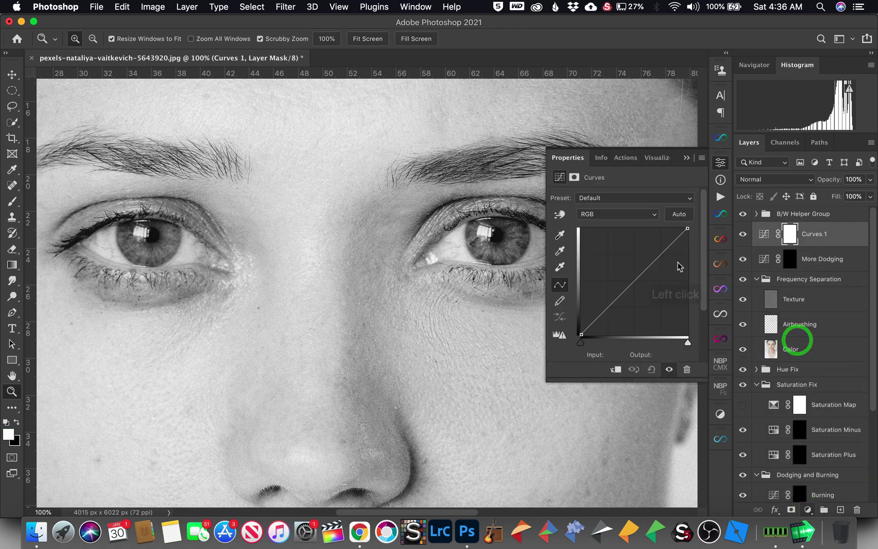
pyautogui.moveTo(635, 281); pyautogui.dragTo(633, 307)
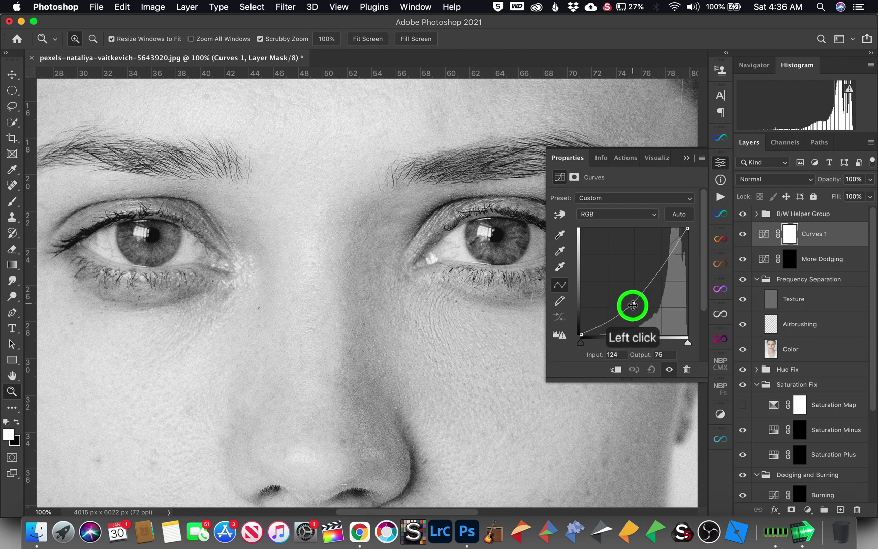
# Invert the darkening Curves layer's mask to black and rename the layer More Burning
pyautogui.press('super+i')
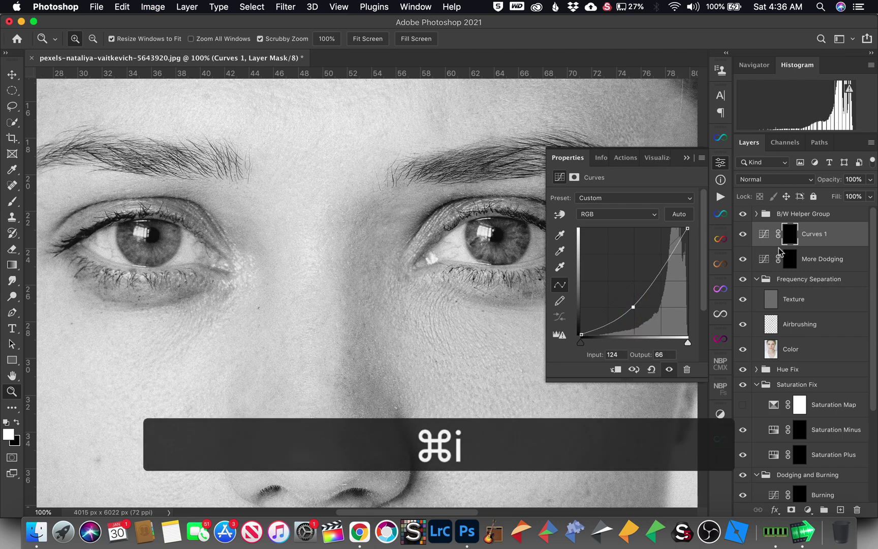
pyautogui.doubleClick(816, 235)
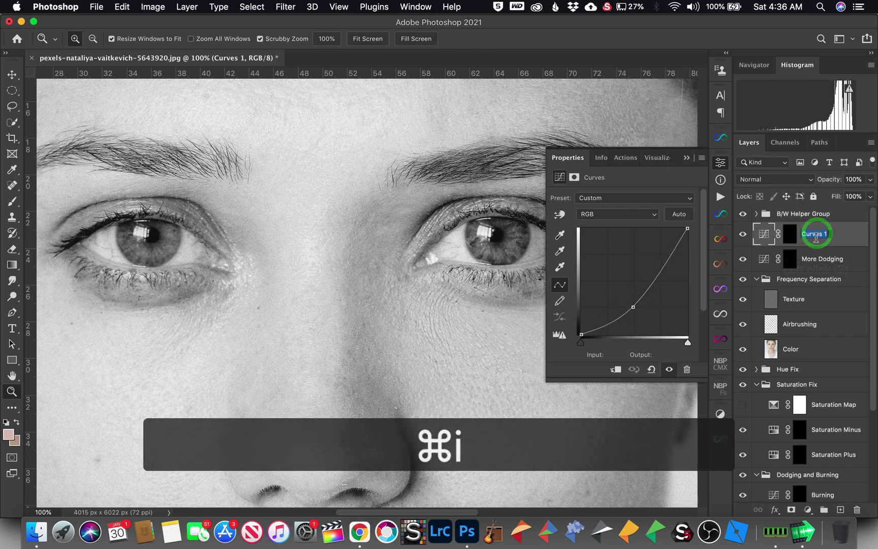
pyautogui.write('More Burning')
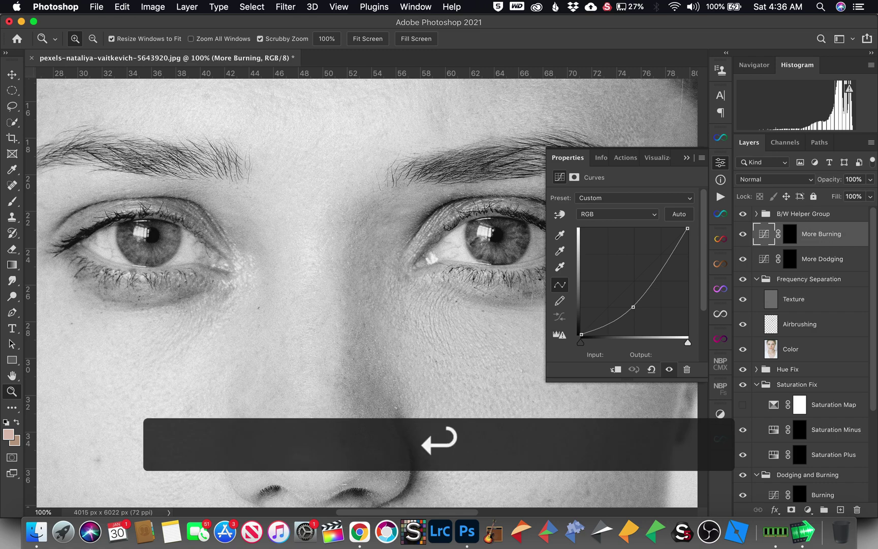
# On the More Dodging mask, dab white with a 20 to 25 brush over dark patches between the nose bridge and the subject's left eye
pyautogui.click(790, 259)
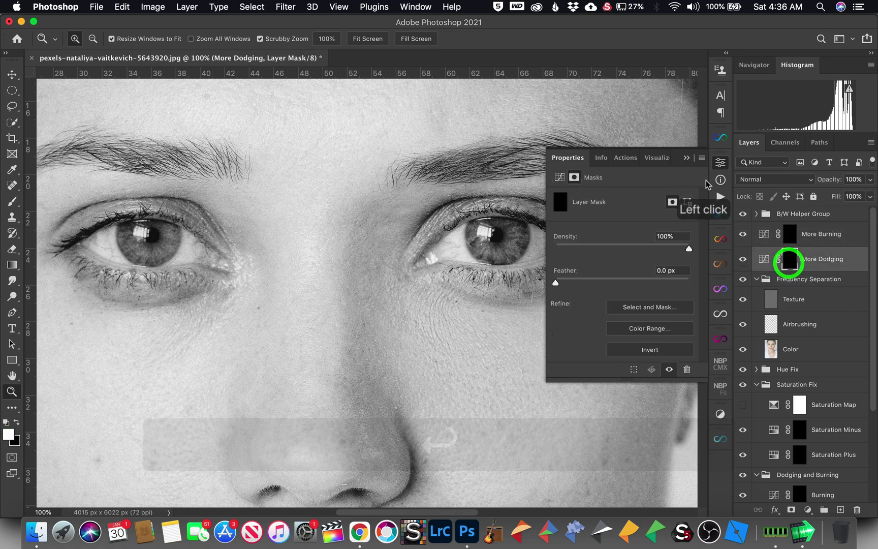
pyautogui.click(687, 158)
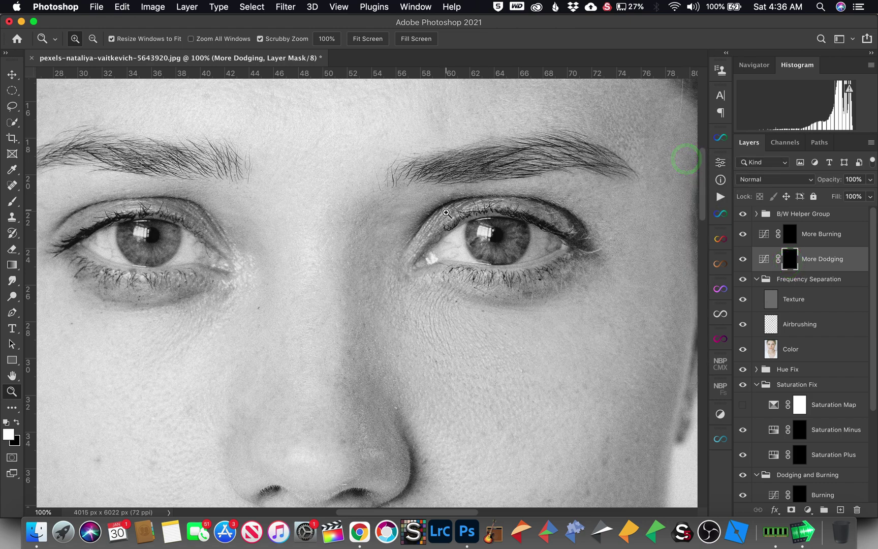
pyautogui.press('z')
pyautogui.click(377, 197)
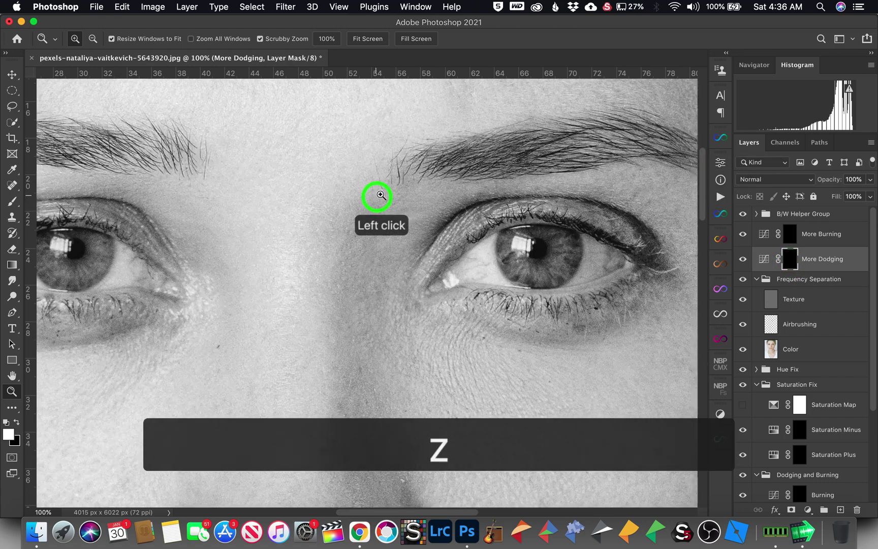
pyautogui.press('b')
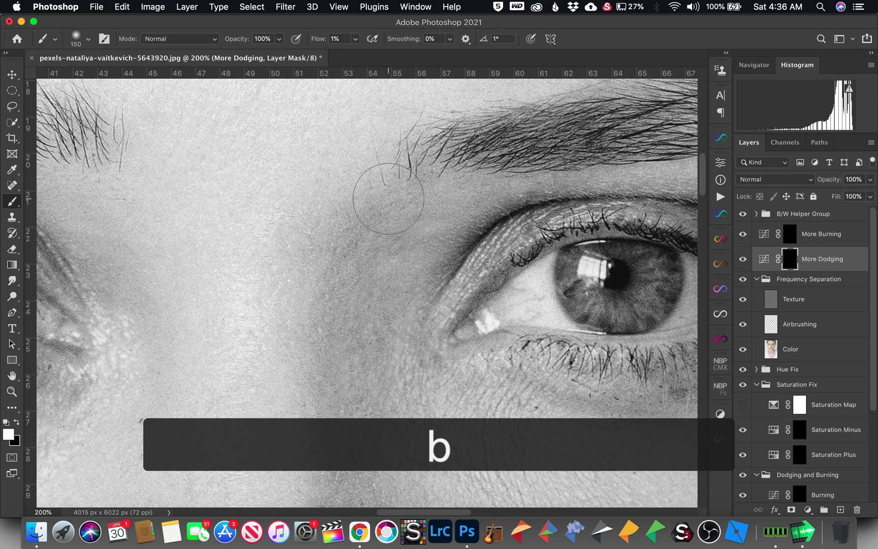
pyautogui.press('[')
pyautogui.press('[')
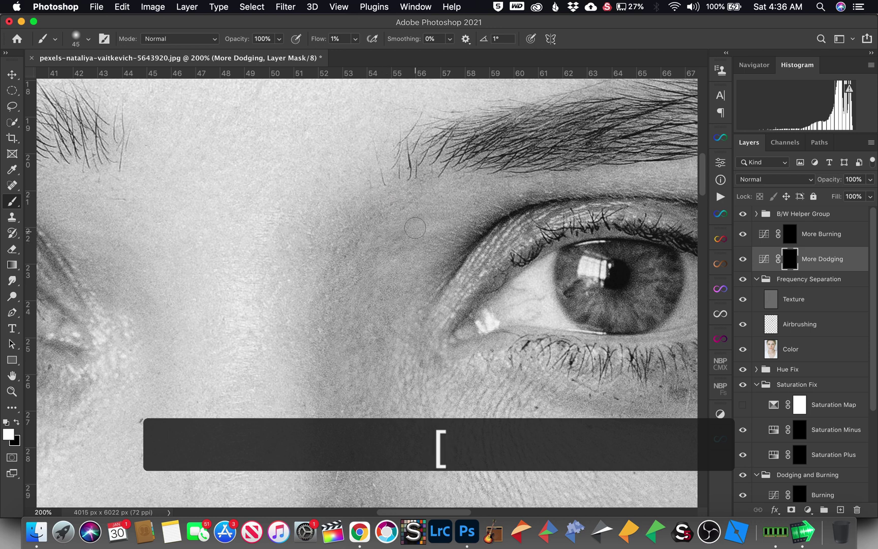
pyautogui.click(419, 218)
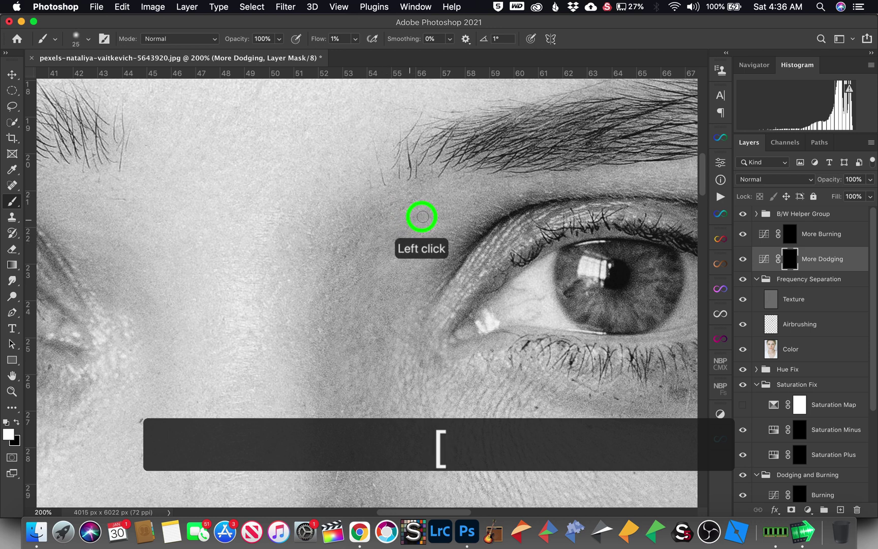
pyautogui.press(']')
pyautogui.press('[')
pyautogui.click(406, 250)
pyautogui.press(']')
pyautogui.click(391, 253)
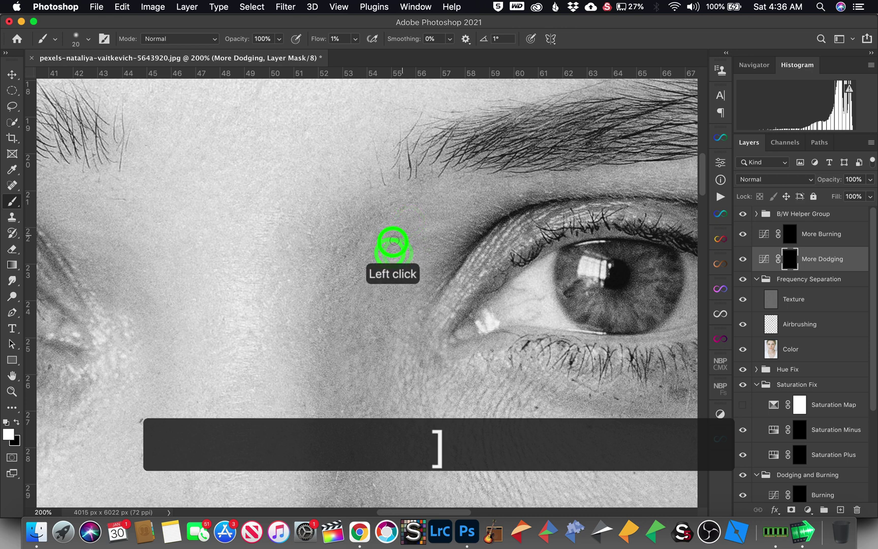
pyautogui.press('[')
pyautogui.click(433, 240)
pyautogui.press(']')
pyautogui.click(447, 238)
pyautogui.click(427, 275)
# Dodge the shadow running from the inner end of the subject's left eyebrow down to the nose bridge with a 45 to 50 brush
pyautogui.press(']')
pyautogui.press(']')
pyautogui.press(']')
pyautogui.press(']')
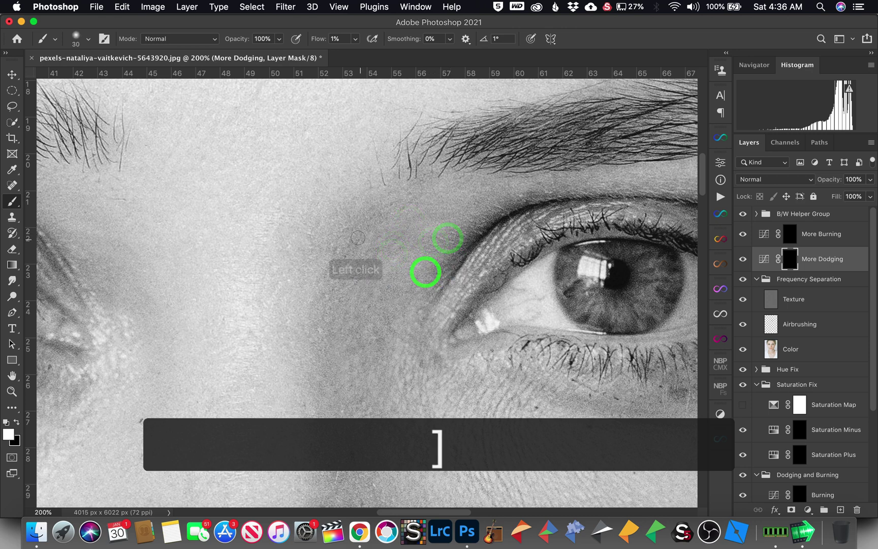
pyautogui.click(387, 204)
pyautogui.click(328, 274)
pyautogui.click(373, 214)
pyautogui.click(348, 247)
pyautogui.click(386, 204)
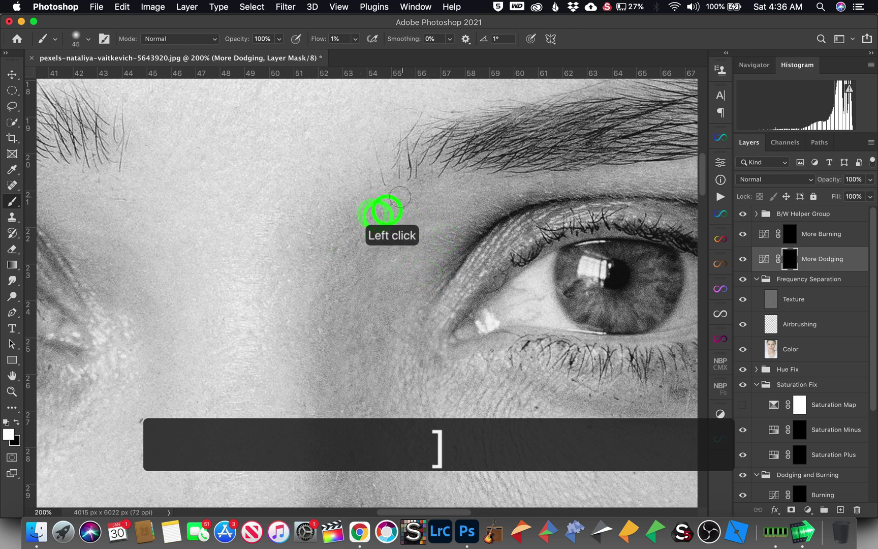
pyautogui.click(422, 172)
pyautogui.click(373, 215)
pyautogui.click(348, 245)
pyautogui.click(358, 239)
pyautogui.press(']')
pyautogui.click(392, 243)
pyautogui.click(352, 260)
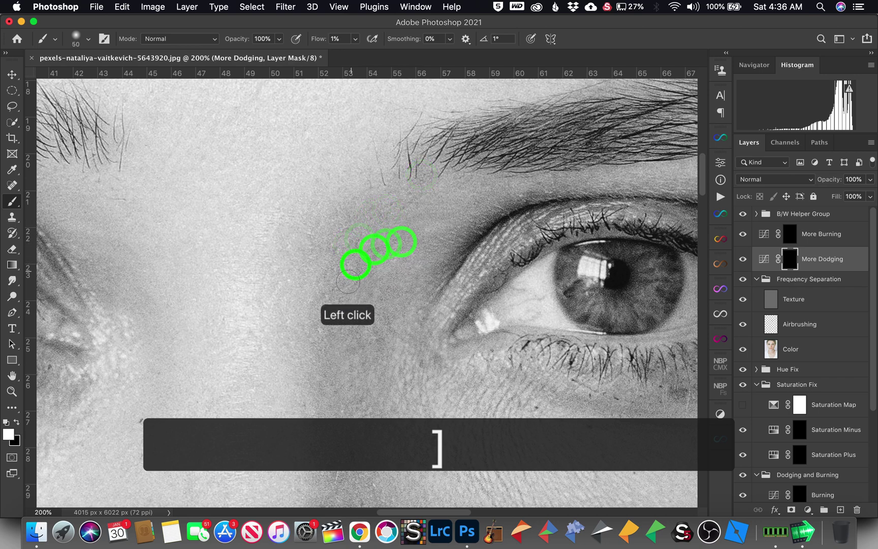
# Dodge the dark spots on the side of the nose beside the inner corner of the subject's left eye
pyautogui.scroll(-3, 366, 239)
pyautogui.click(359, 222)
pyautogui.press('[')
pyautogui.press('[')
pyautogui.press('[')
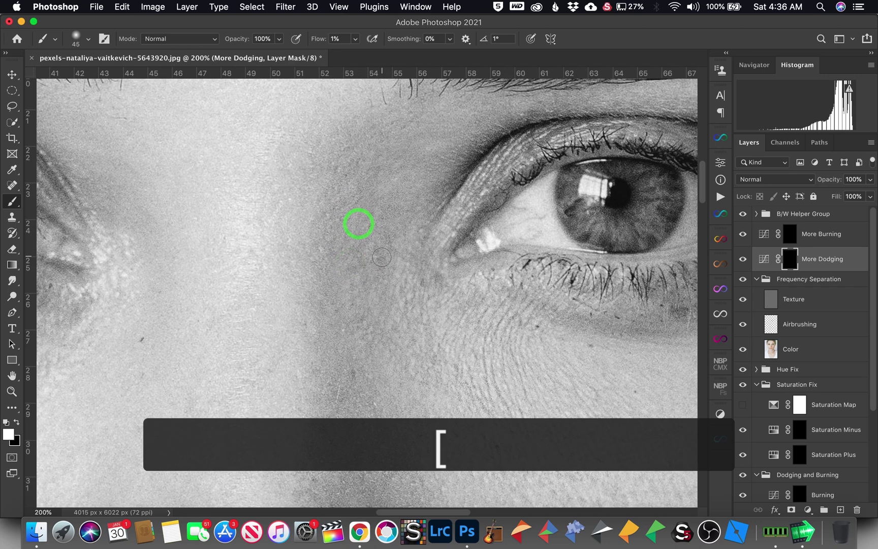
pyautogui.click(381, 250)
# On the More Burning mask, dab white with a 25 to 30 brush over bright spots above the inner corner of the subject's left eye
pyautogui.click(787, 234)
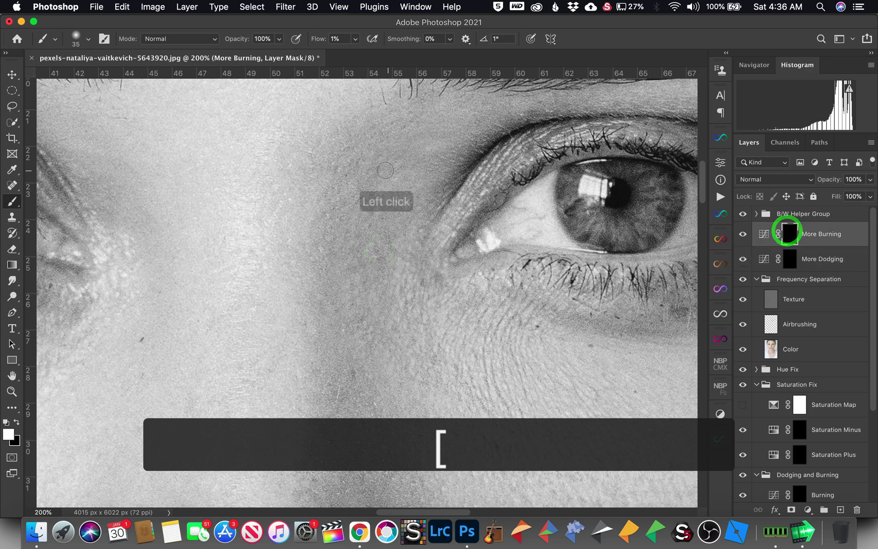
pyautogui.press('[')
pyautogui.press('[')
pyautogui.click(353, 182)
pyautogui.press(']')
pyautogui.click(379, 190)
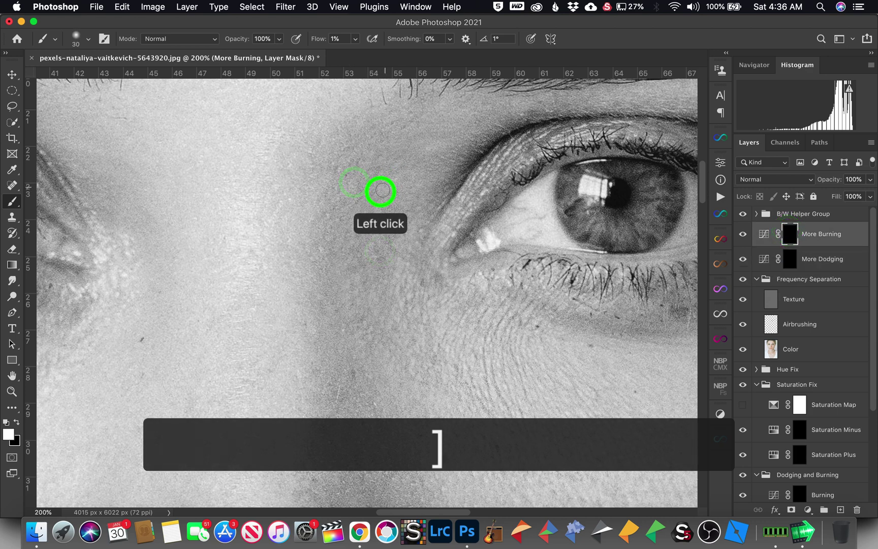
pyautogui.press('[')
pyautogui.press('[')
pyautogui.press('[')
pyautogui.click(422, 151)
pyautogui.press(']')
pyautogui.click(399, 176)
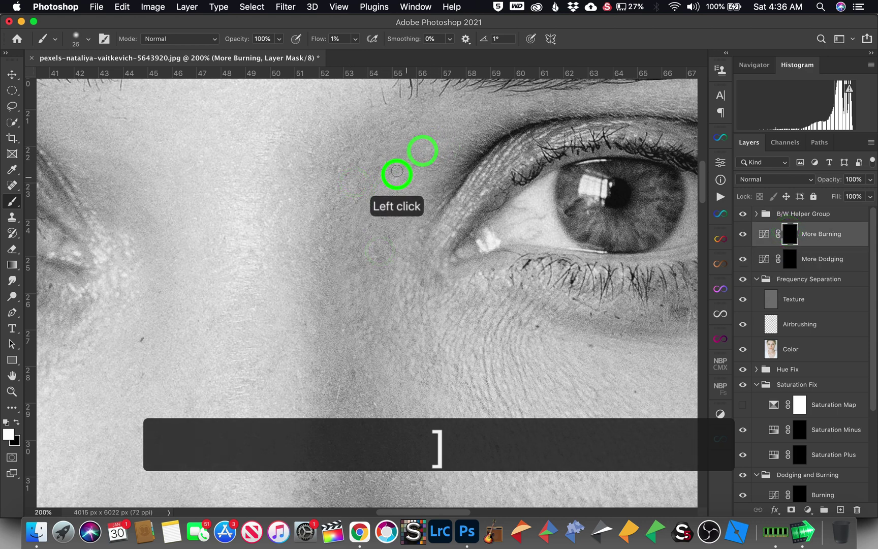
# Burn the bright spots beside and just below the inner eye corner on the side of the nose with a 25 to 30 brush
pyautogui.click(397, 231)
pyautogui.click(369, 258)
pyautogui.click(386, 286)
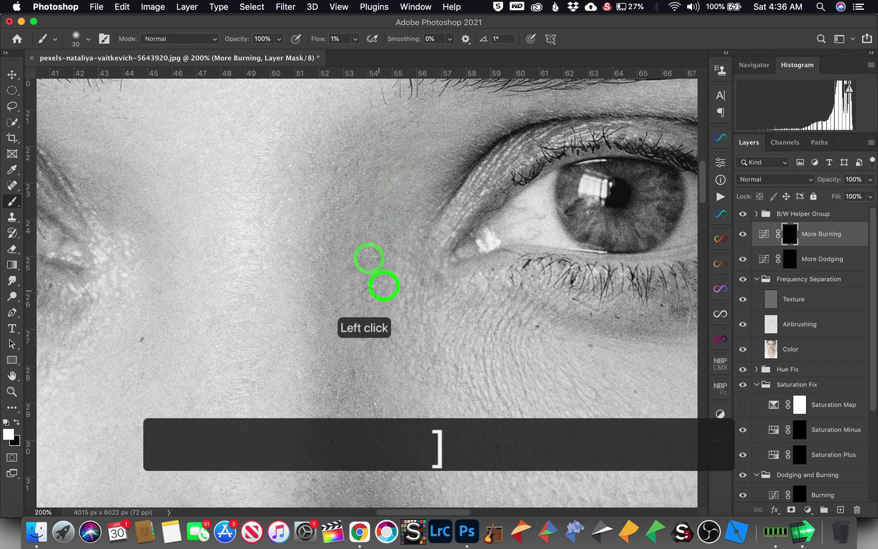
pyautogui.click(345, 298)
pyautogui.press('[')
pyautogui.click(374, 313)
pyautogui.click(400, 244)
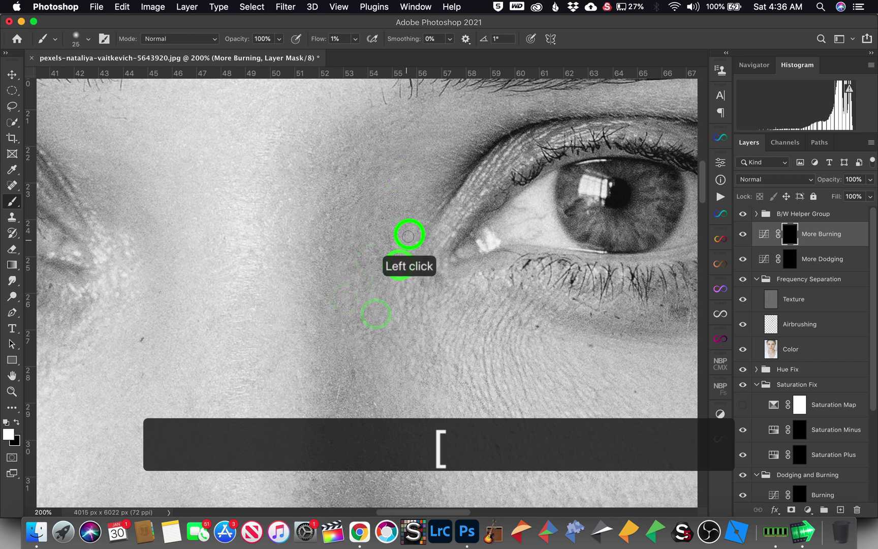
# Burn the remaining bright spots between the nose bridge and the upper eyelid with a brush size of 30
pyautogui.click(406, 180)
pyautogui.press(']')
pyautogui.click(423, 165)
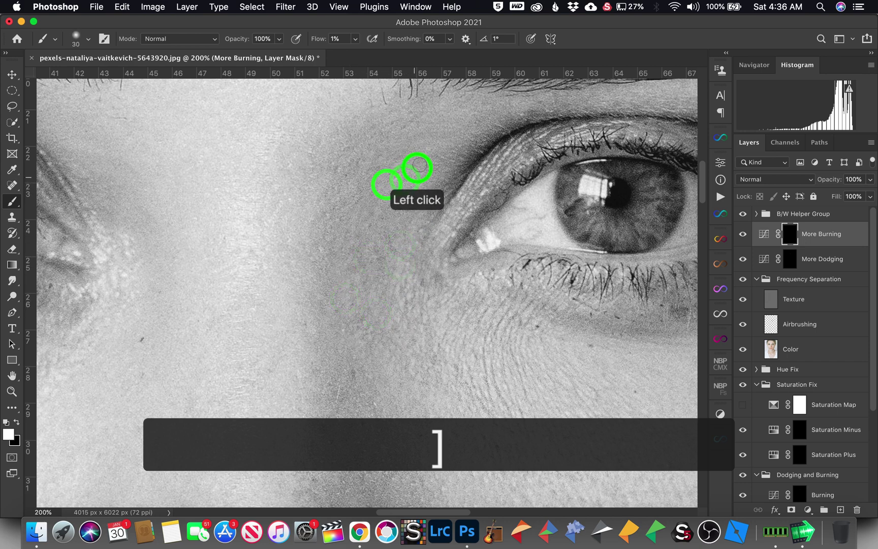
pyautogui.click(385, 168)
pyautogui.click(437, 136)
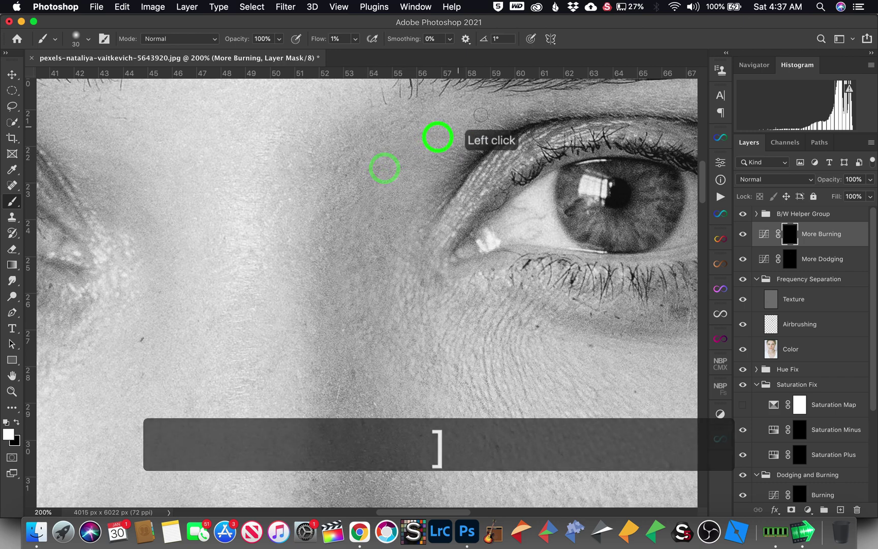
# Darken the side of the nose bridge near the inner corner of the subject's left eye with a 70 brush on the More Burning mask
pyautogui.press('super+minus')
pyautogui.press('super+minus')
pyautogui.press('super+minus')
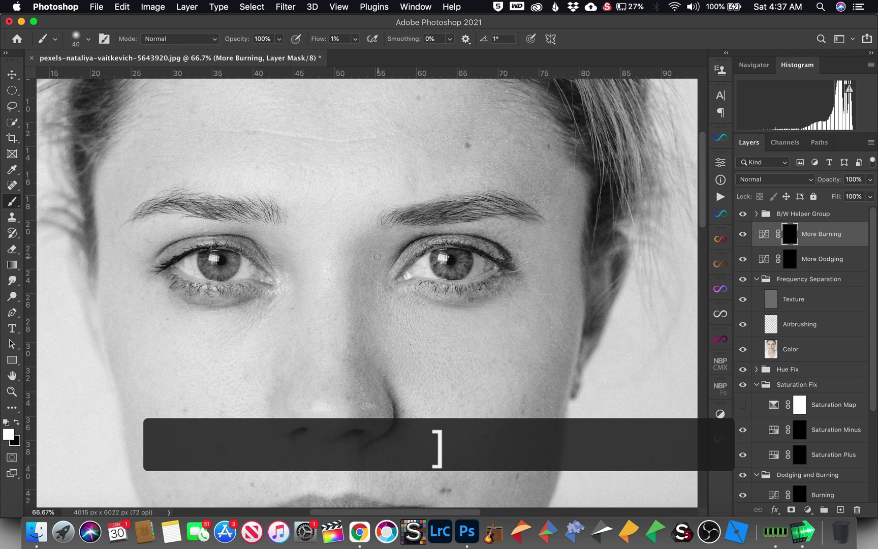
pyautogui.press(']')
pyautogui.press(']')
pyautogui.click(374, 261)
# Hide the B/W Helper Group and group the More Burning and More Dodging layers as More Dodging and Burning
pyautogui.click(743, 214)
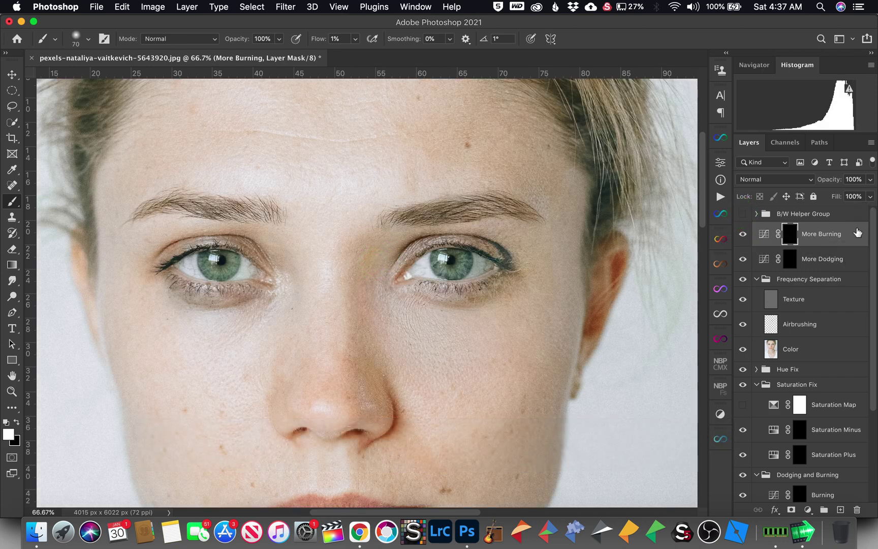
pyautogui.keyDown('shift'); pyautogui.click(849, 257); pyautogui.keyUp('shift')
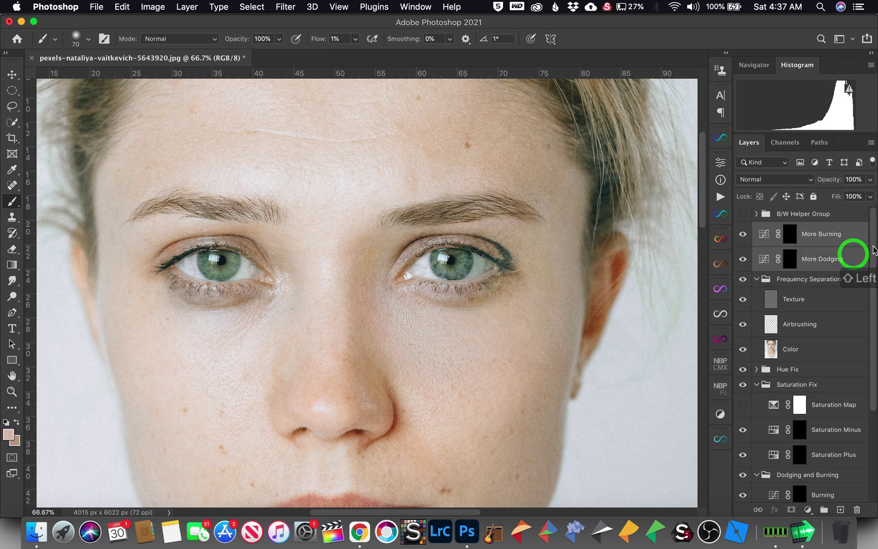
pyautogui.press('super+g')
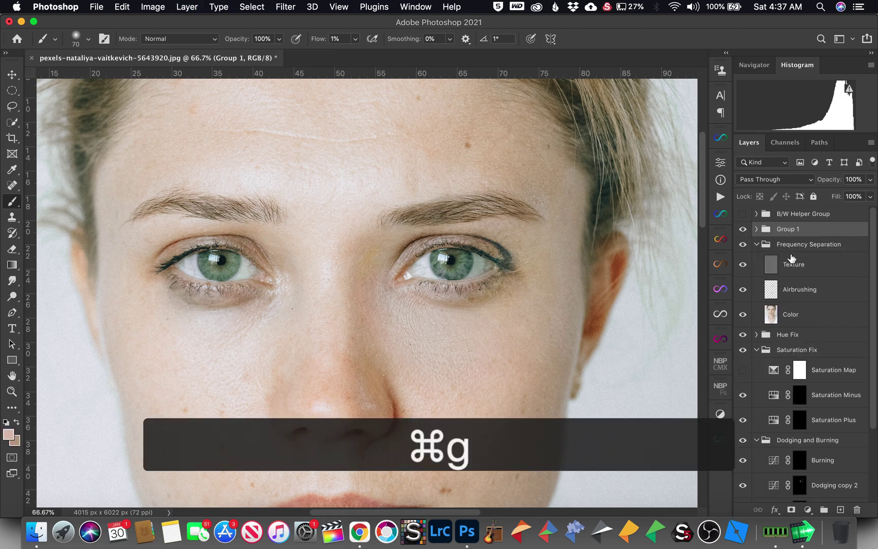
pyautogui.doubleClick(784, 230)
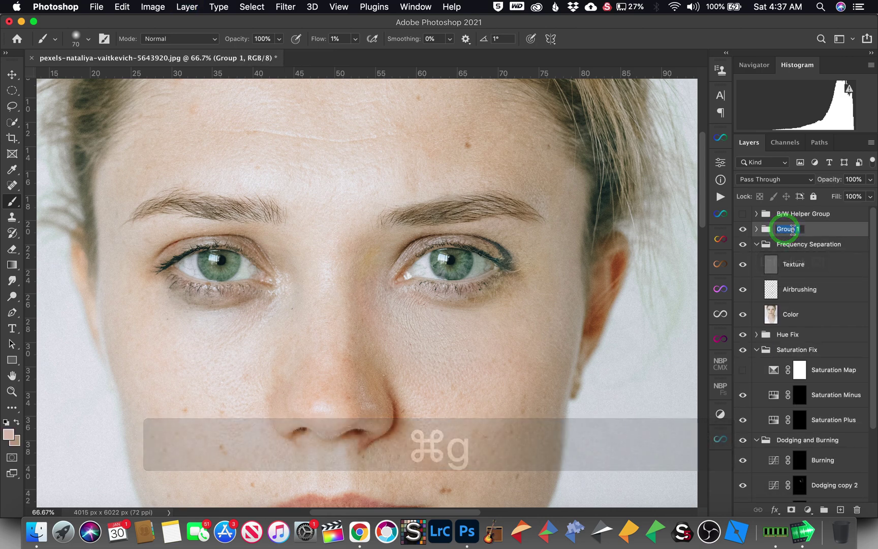
pyautogui.write('More Dodging and Burning')
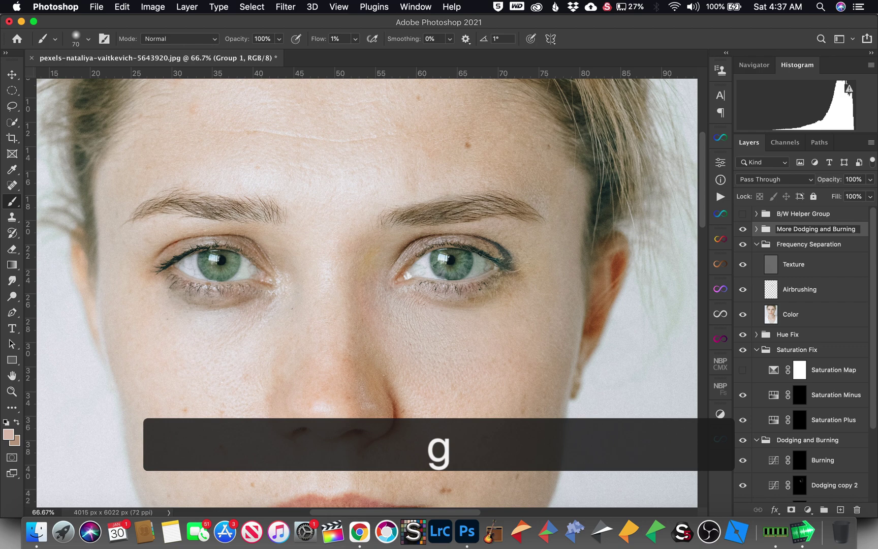
pyautogui.press('Return')
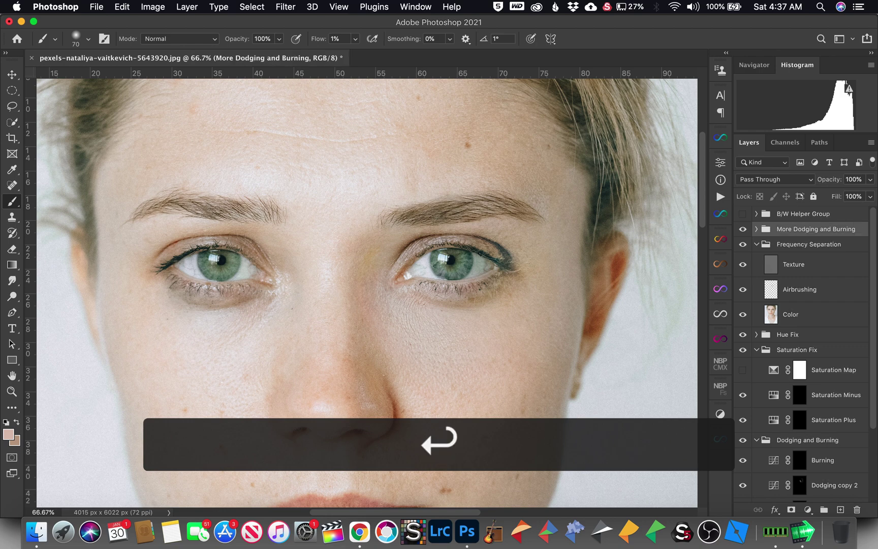
# Compare the portrait with and without the More Dodging and Burning group
pyautogui.click(743, 229)
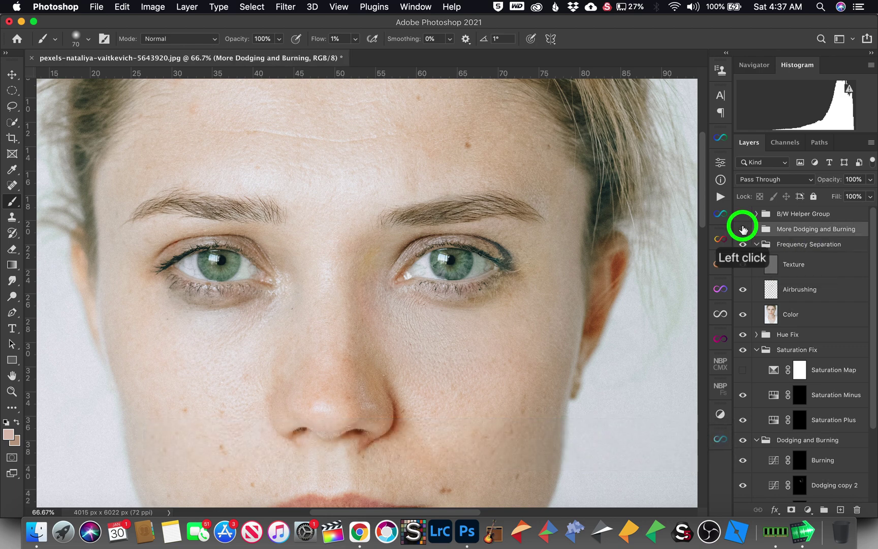
pyautogui.click(744, 229)
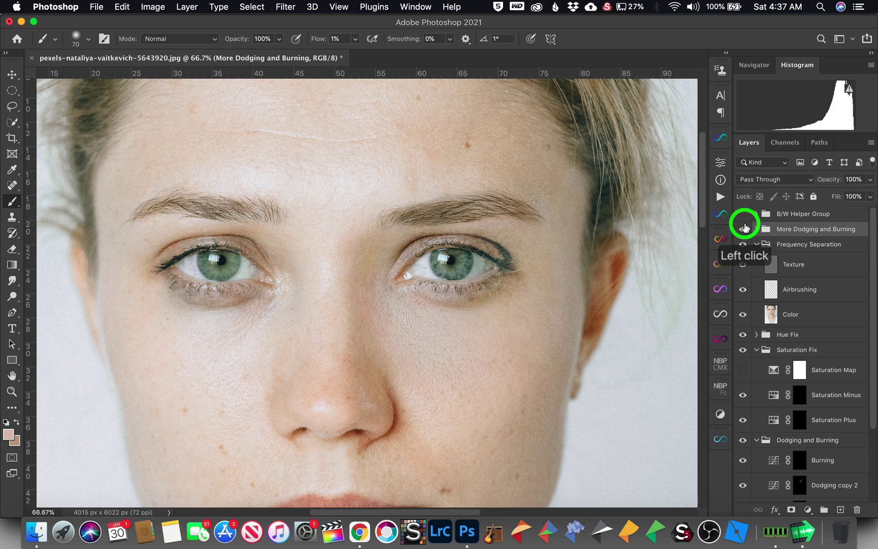
# Compare the whole retouched portrait with the original Background layer by showing only that layer and restoring the others
pyautogui.press('super+0')
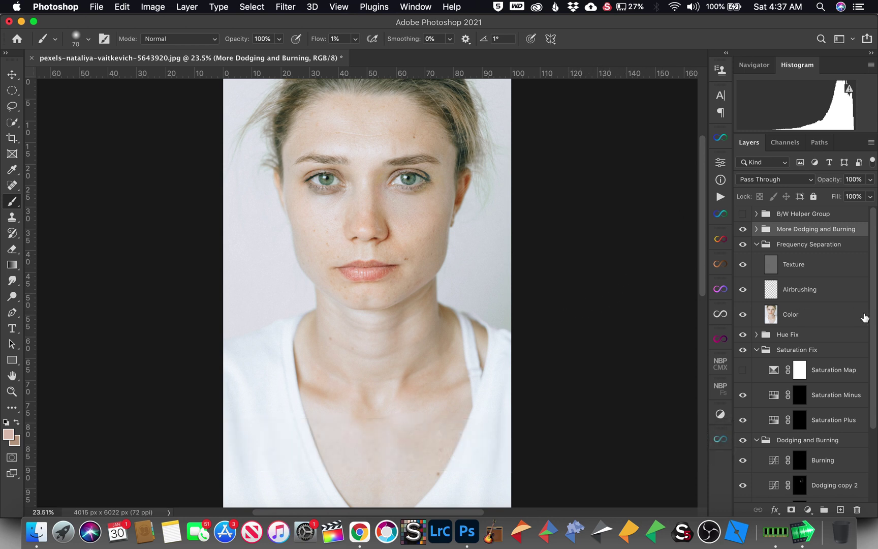
pyautogui.moveTo(874, 382); pyautogui.dragTo(873, 494)
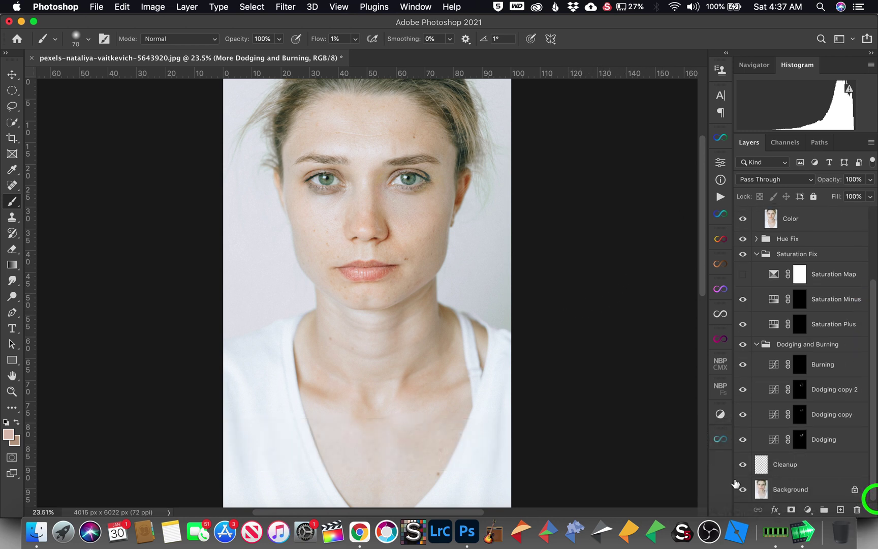
pyautogui.keyDown('alt'); pyautogui.click(743, 491); pyautogui.keyUp('alt')
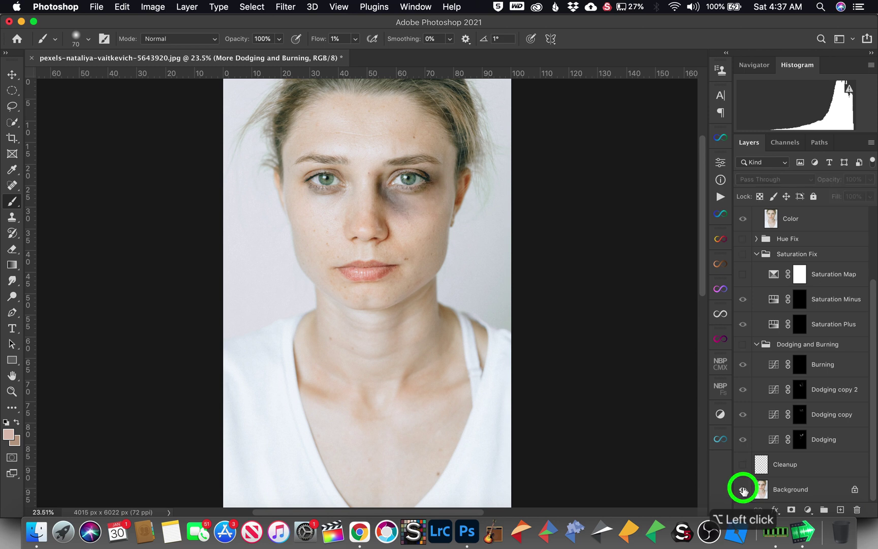
pyautogui.keyDown('alt'); pyautogui.click(744, 491); pyautogui.keyUp('alt')
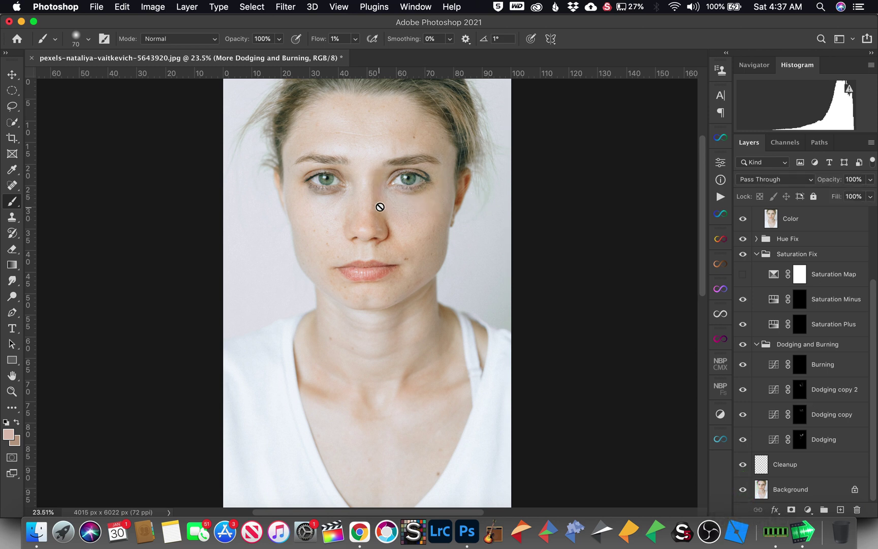
# Compare the retouched eye and nose area with the original Background layer at 66.7% magnification
pyautogui.press('z')
pyautogui.click(372, 183)
pyautogui.click(372, 183)
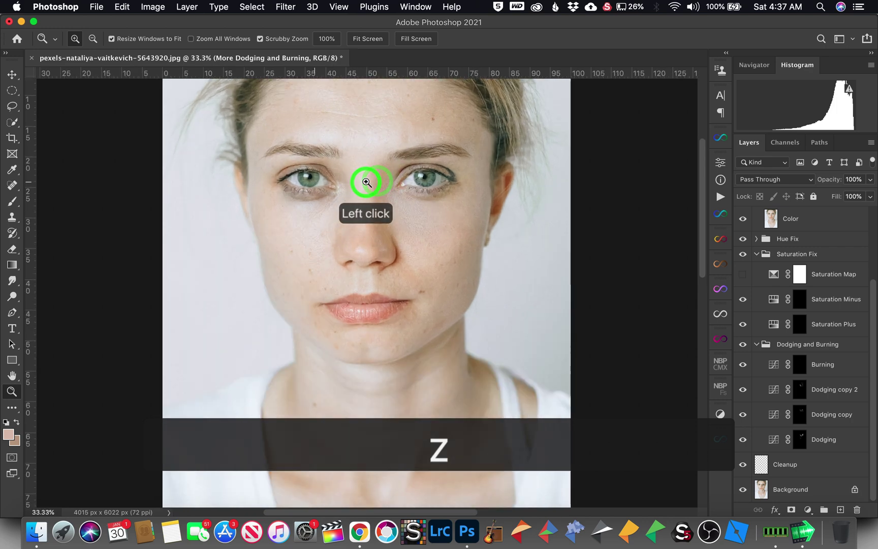
pyautogui.click(368, 181)
pyautogui.click(373, 183)
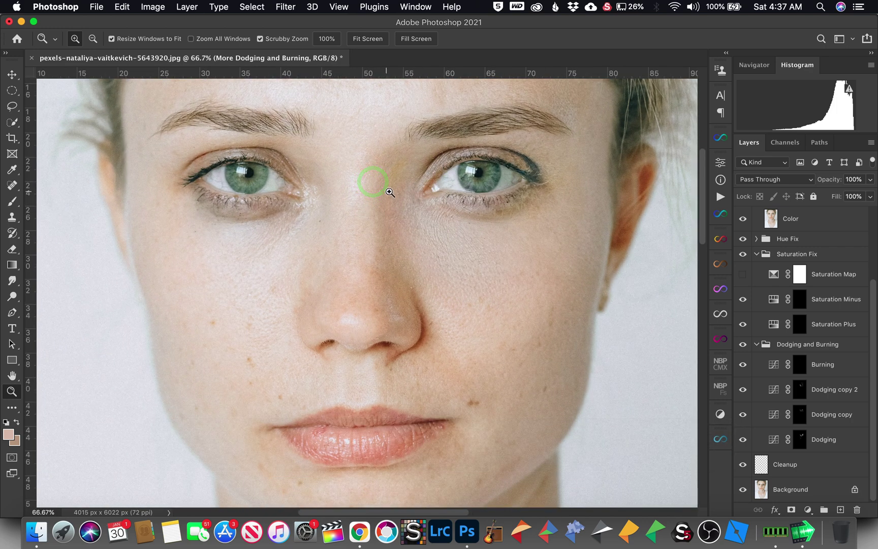
pyautogui.moveTo(398, 191); pyautogui.dragTo(399, 227)
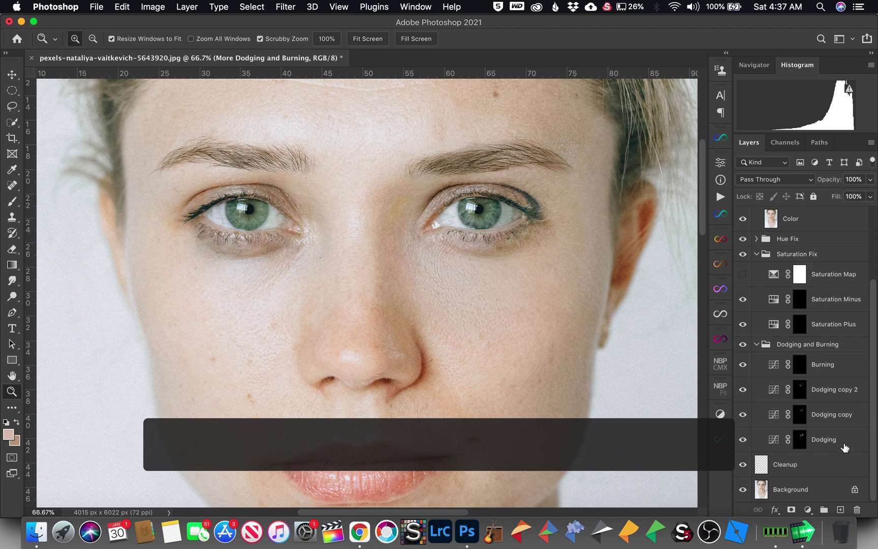
pyautogui.keyDown('alt'); pyautogui.click(745, 489); pyautogui.keyUp('alt')
pyautogui.keyDown('alt'); pyautogui.click(745, 489); pyautogui.keyUp('alt')
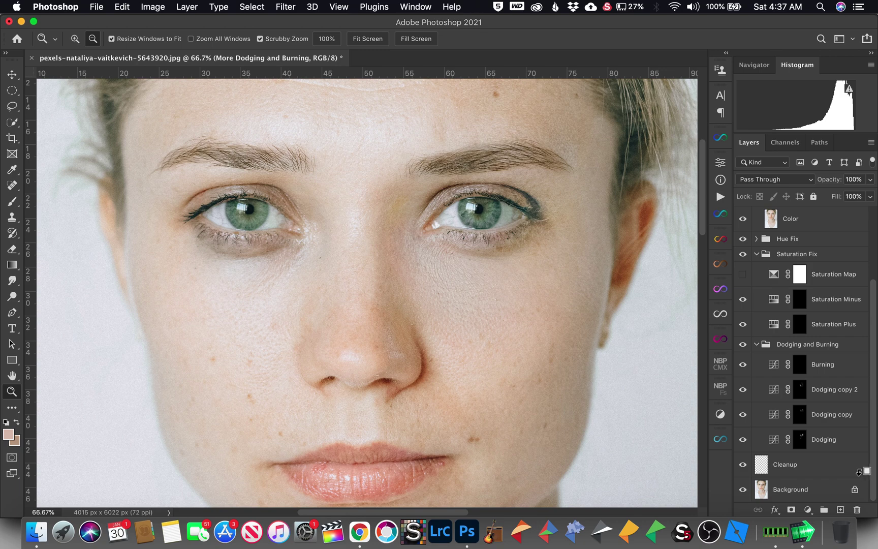
# Examine the skin texture around the subject's left eye and the nose at 200%, then fit the whole portrait in view
pyautogui.press('z')
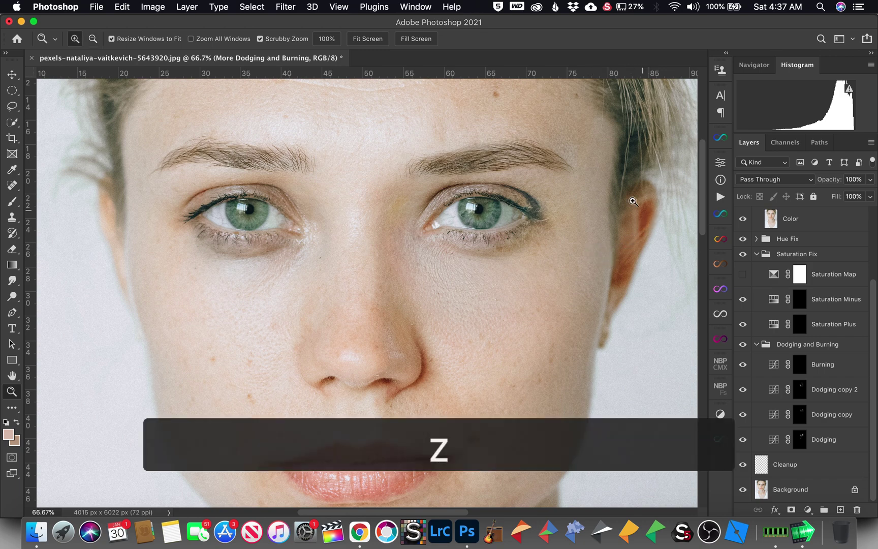
pyautogui.click(576, 190)
pyautogui.click(576, 191)
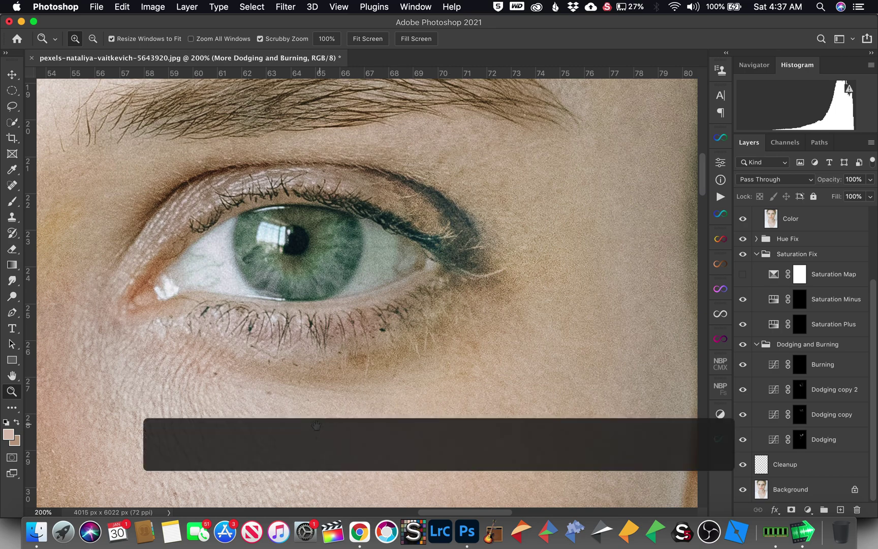
pyautogui.moveTo(415, 368); pyautogui.dragTo(527, 296)
pyautogui.moveTo(395, 295); pyautogui.dragTo(436, 311)
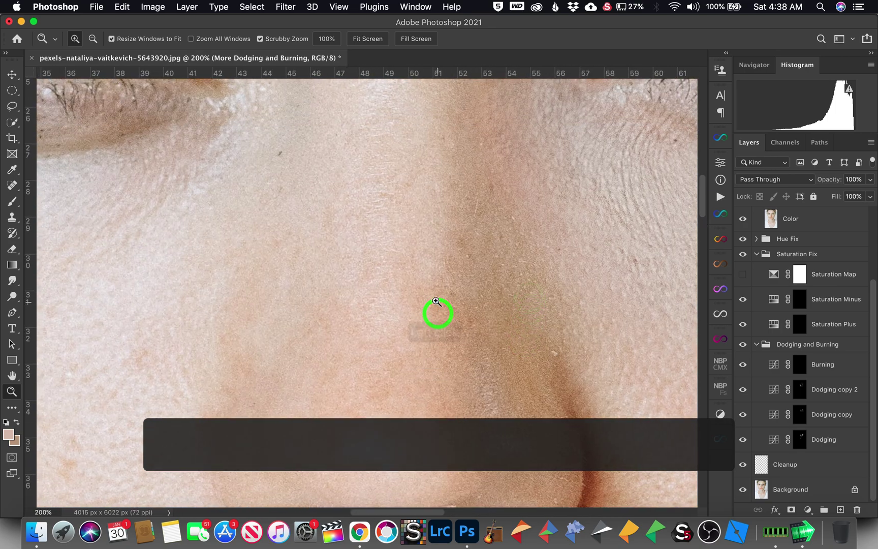
pyautogui.press('super+0')
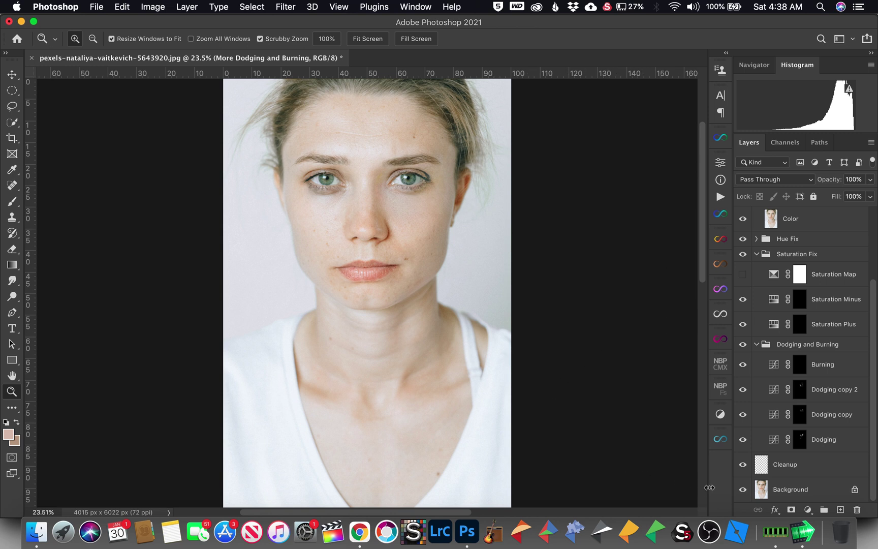
pyautogui.click(808, 538)
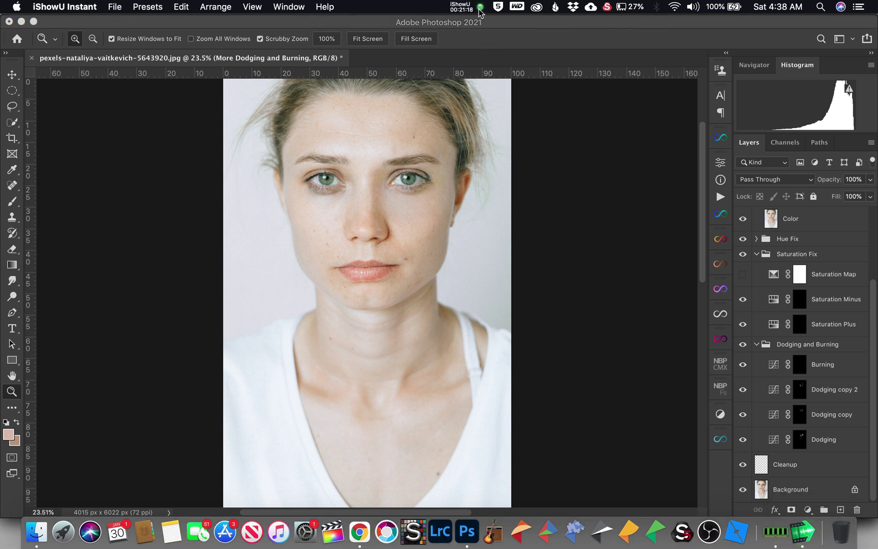